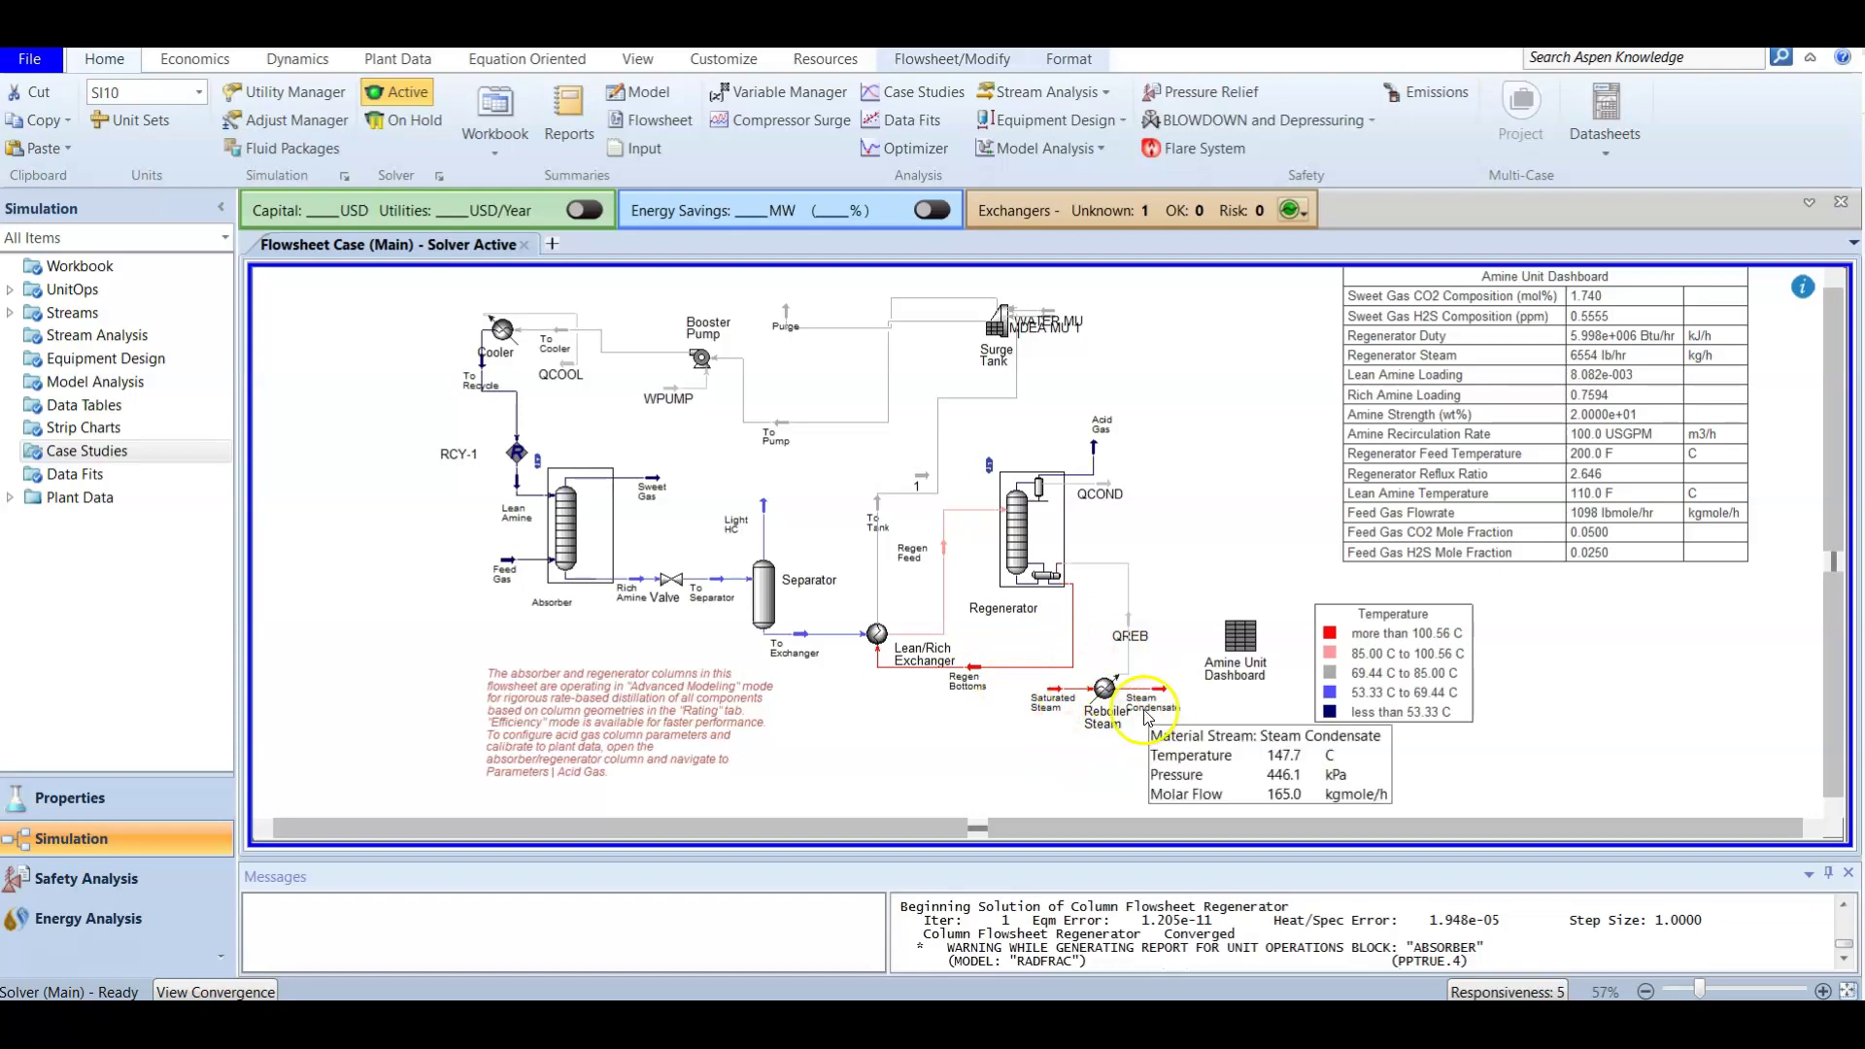
Inspect the Surge Tank properties, then select the Regenerator on the flowsheet.
{"action": "double_click", "coordinate": [1003, 321]}
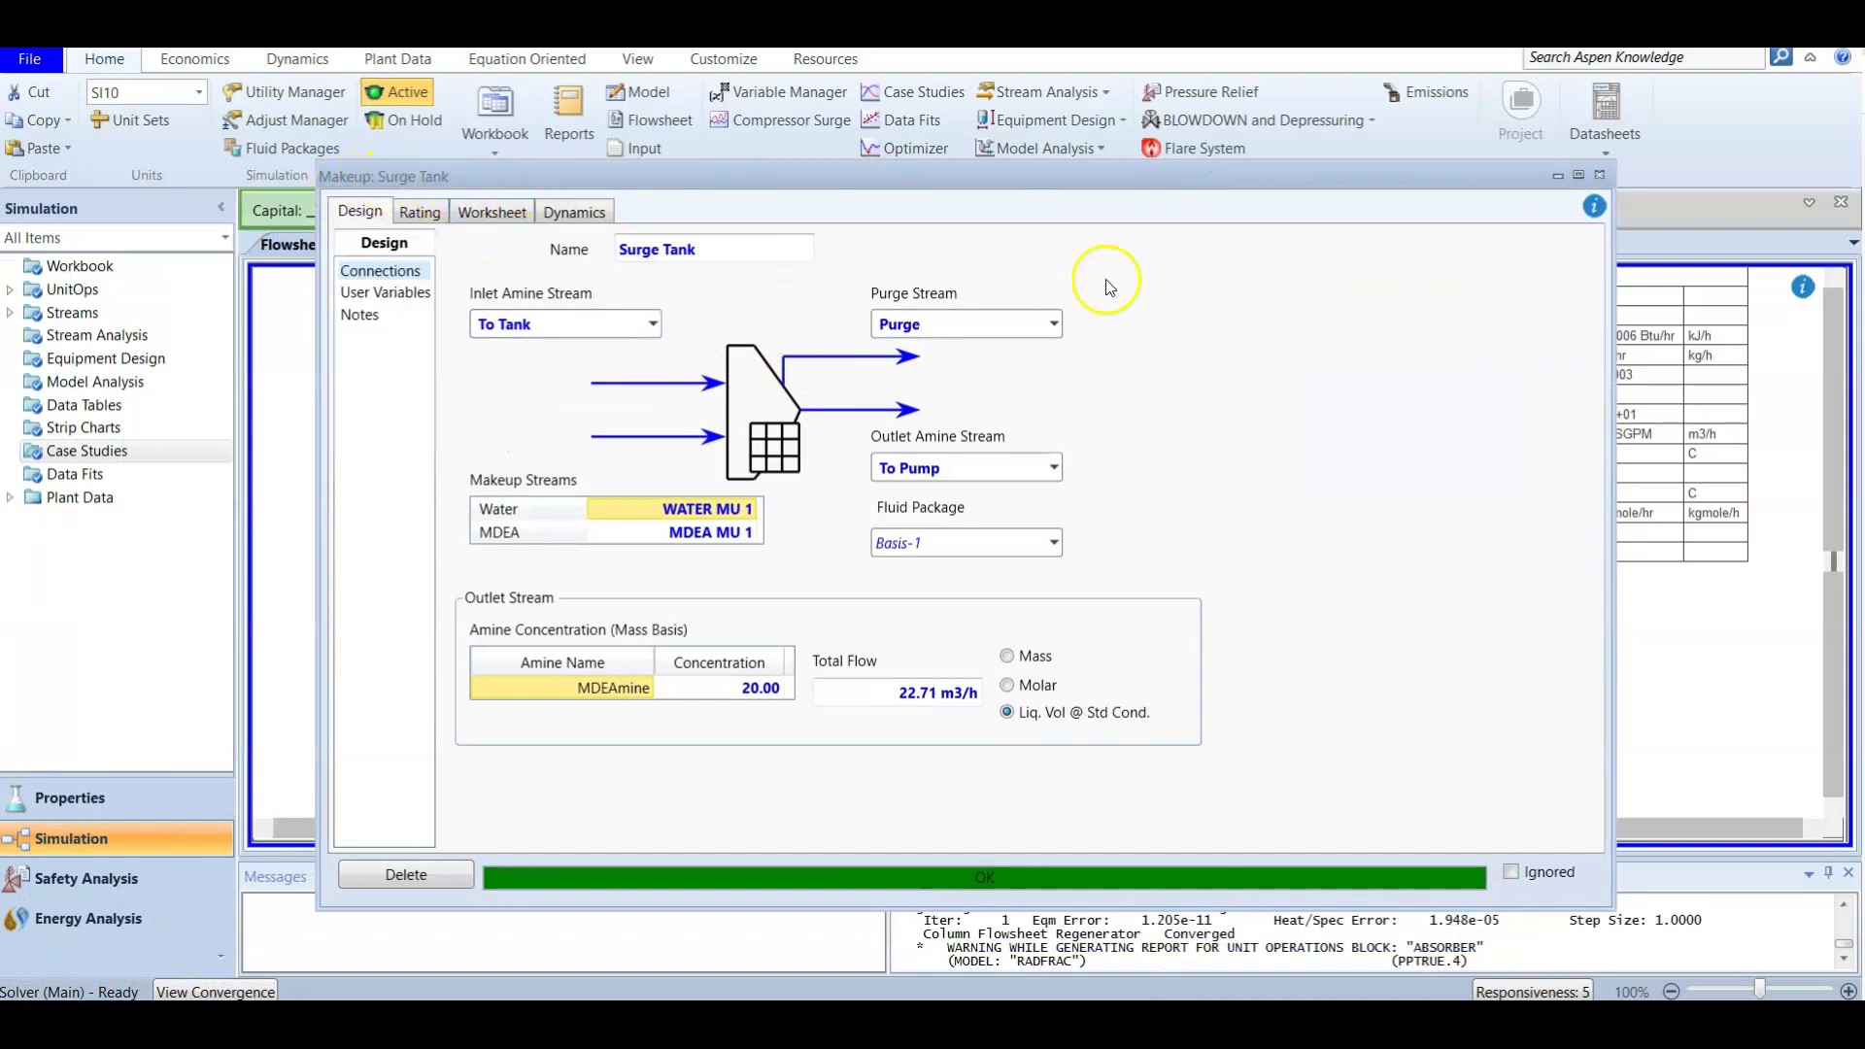
{"action": "left_click", "coordinate": [1600, 176]}
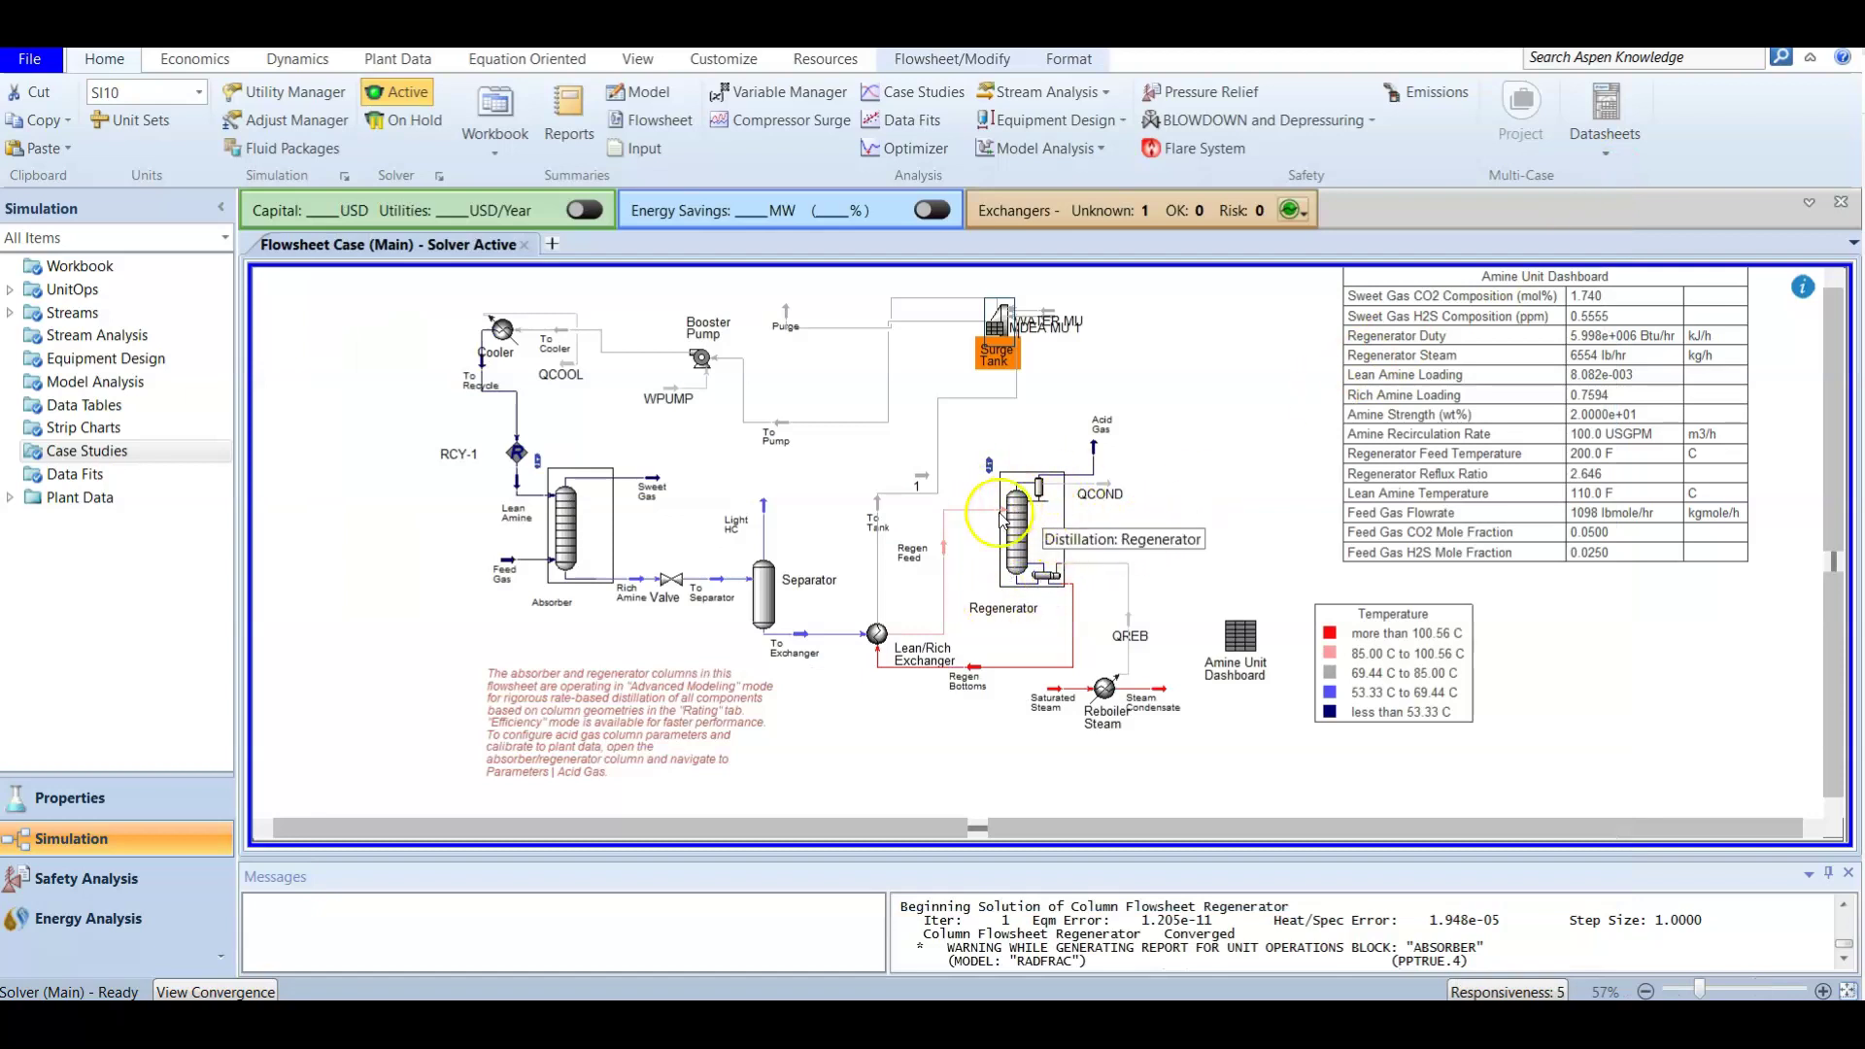
{"action": "left_click", "coordinate": [1027, 529]}
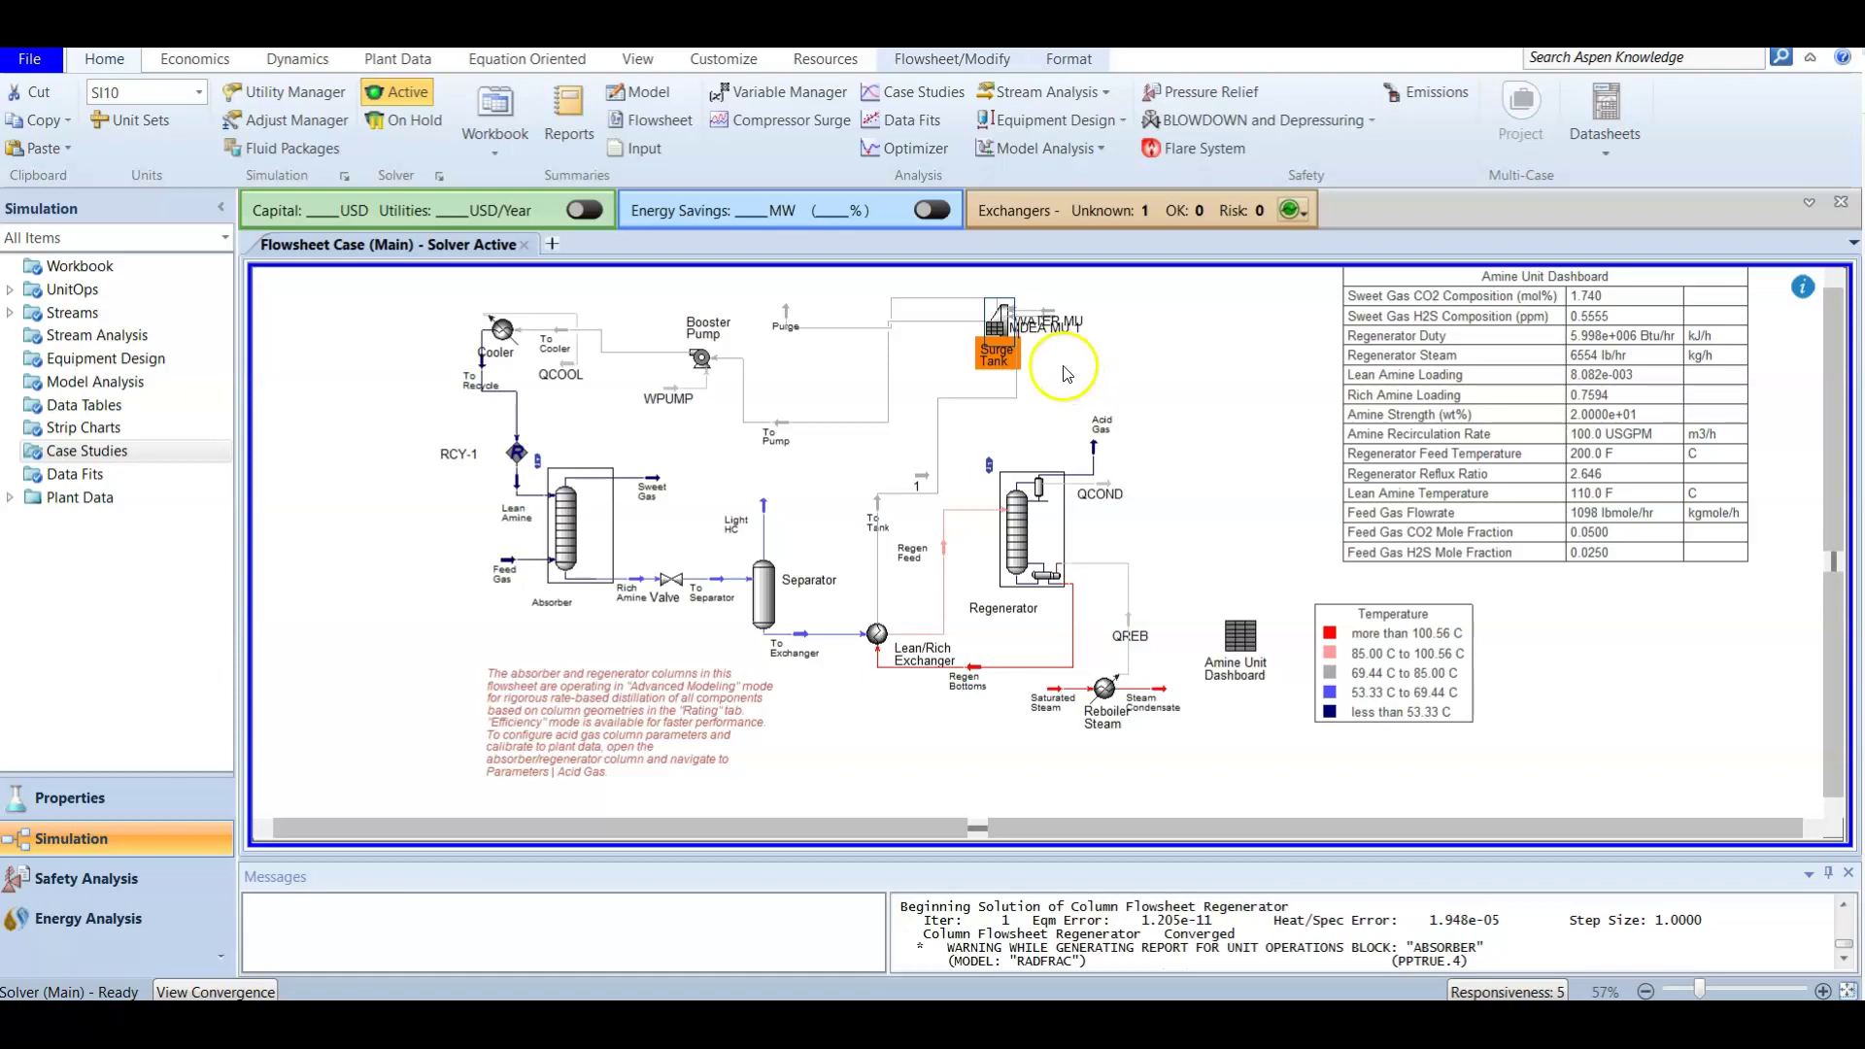
{"action": "left_click", "coordinate": [1134, 381]}
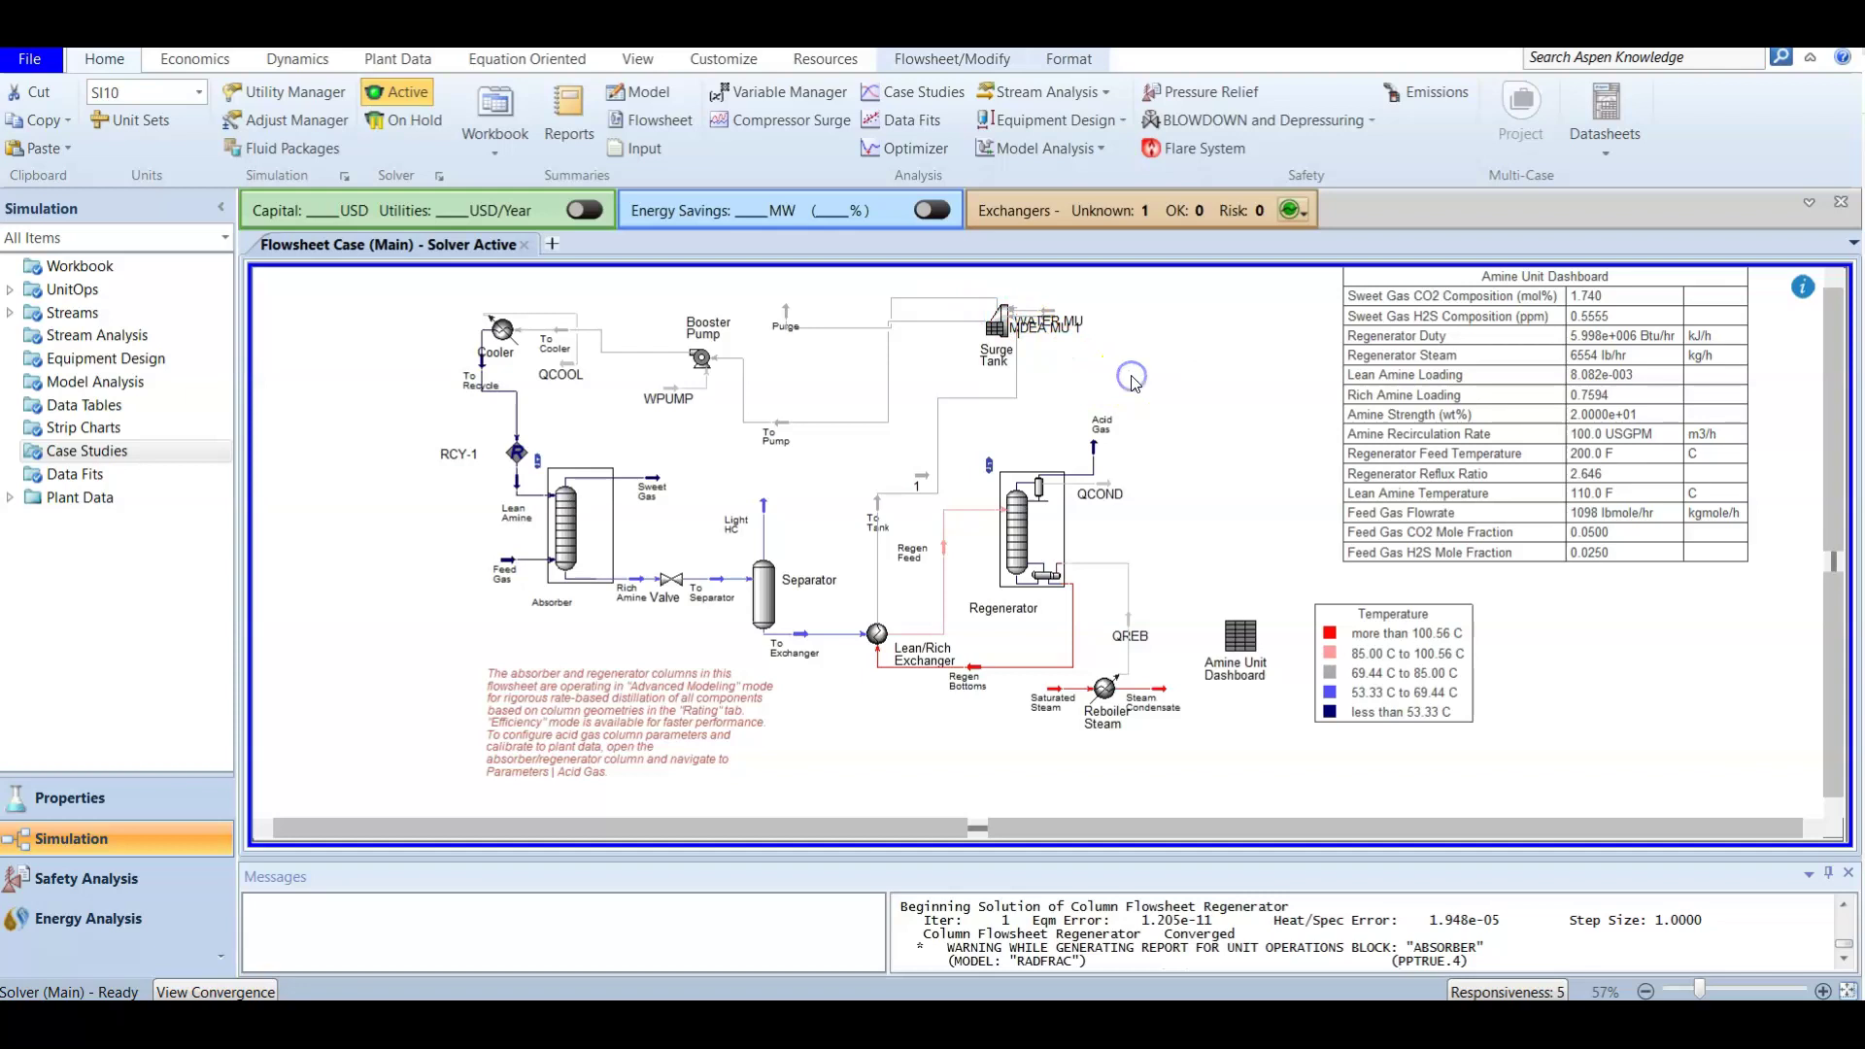
{"action": "left_click", "coordinate": [930, 664]}
Review the Absorber's acid gas results: sweet gas H2S 0.5555 ppm and CO2 1.740 mole %.
{"action": "left_click", "coordinate": [570, 608]}
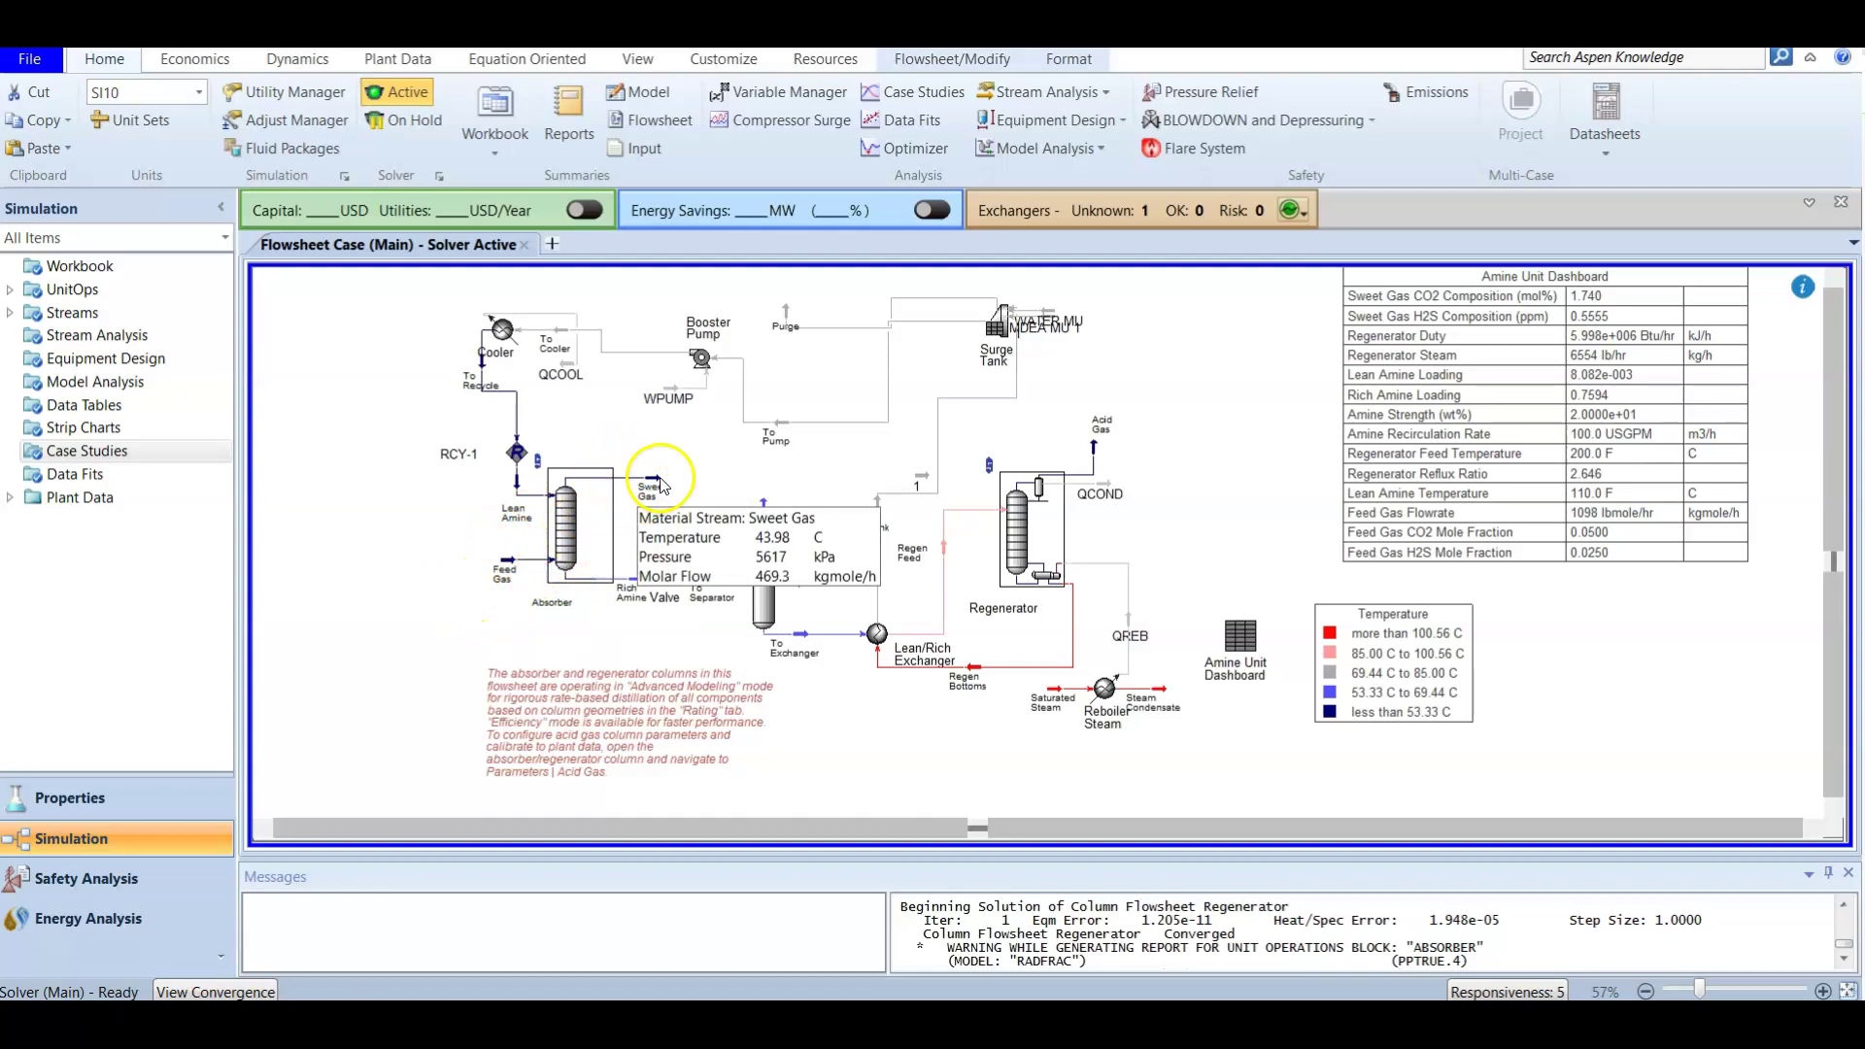
{"action": "double_click", "coordinate": [585, 530]}
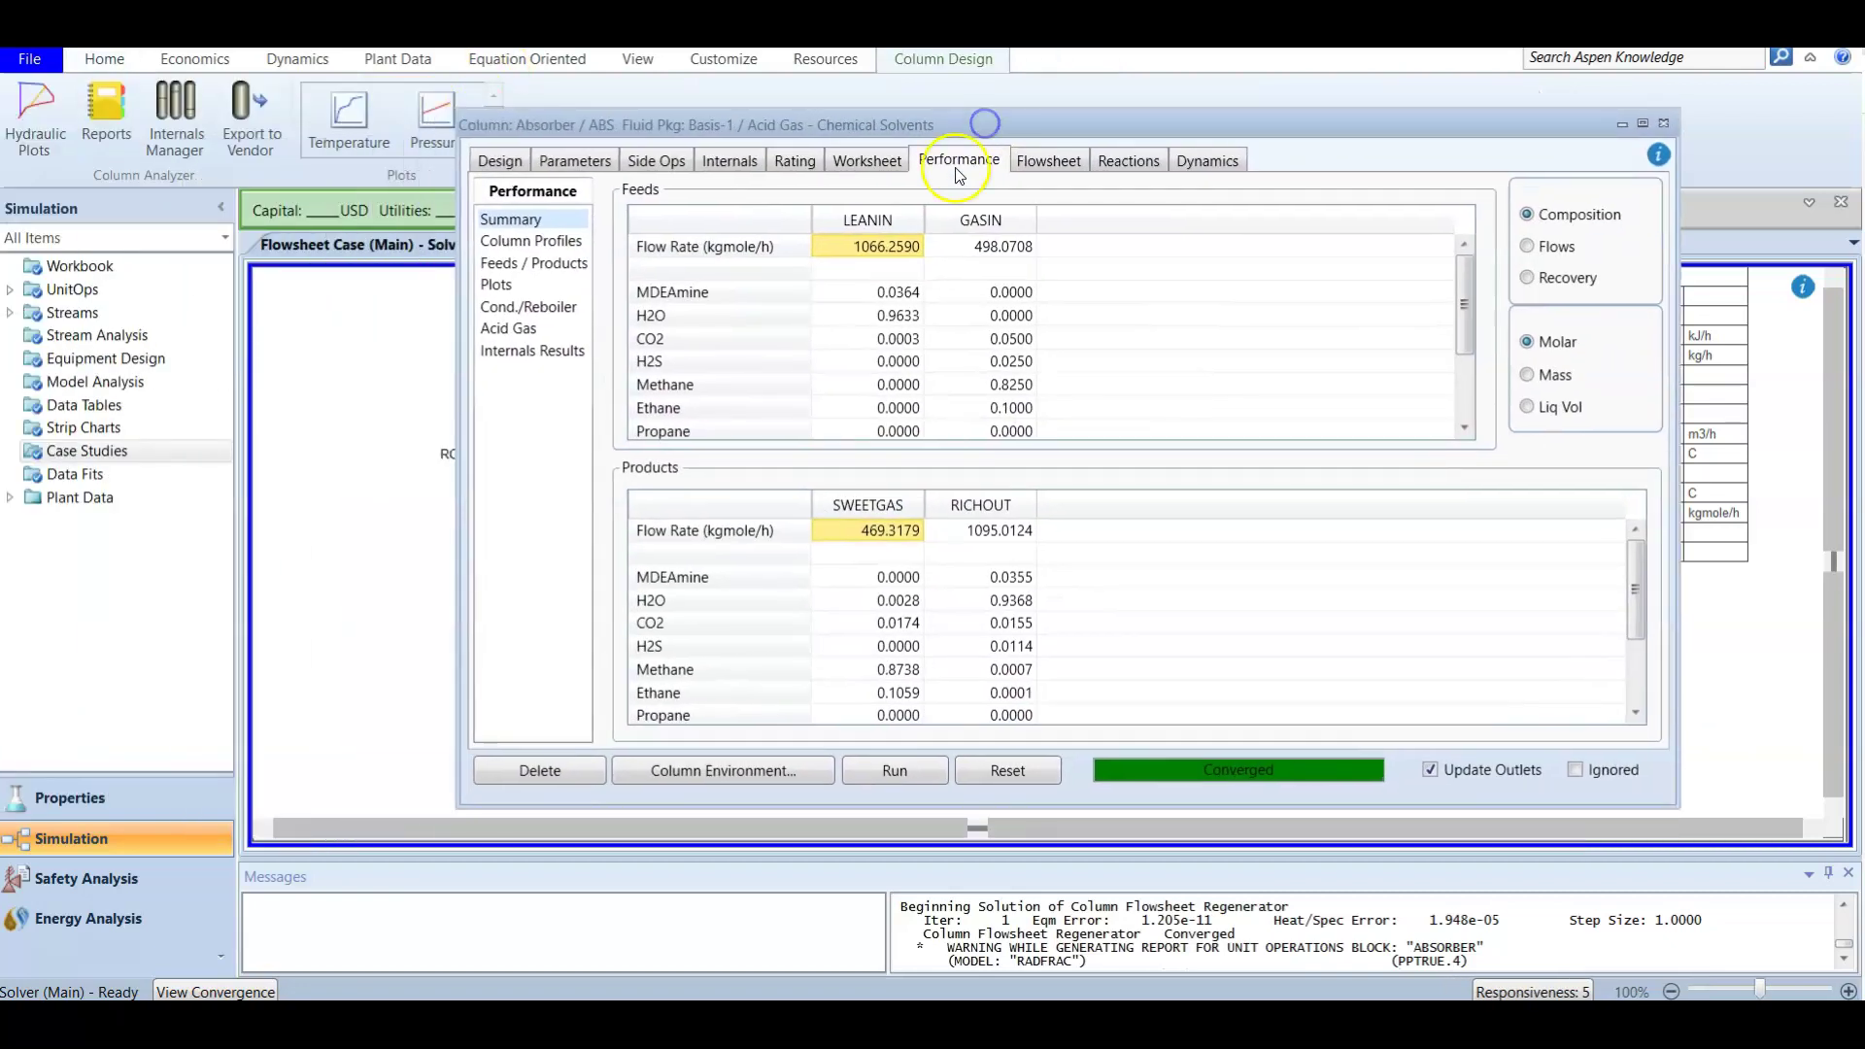
{"action": "left_click", "coordinate": [511, 329]}
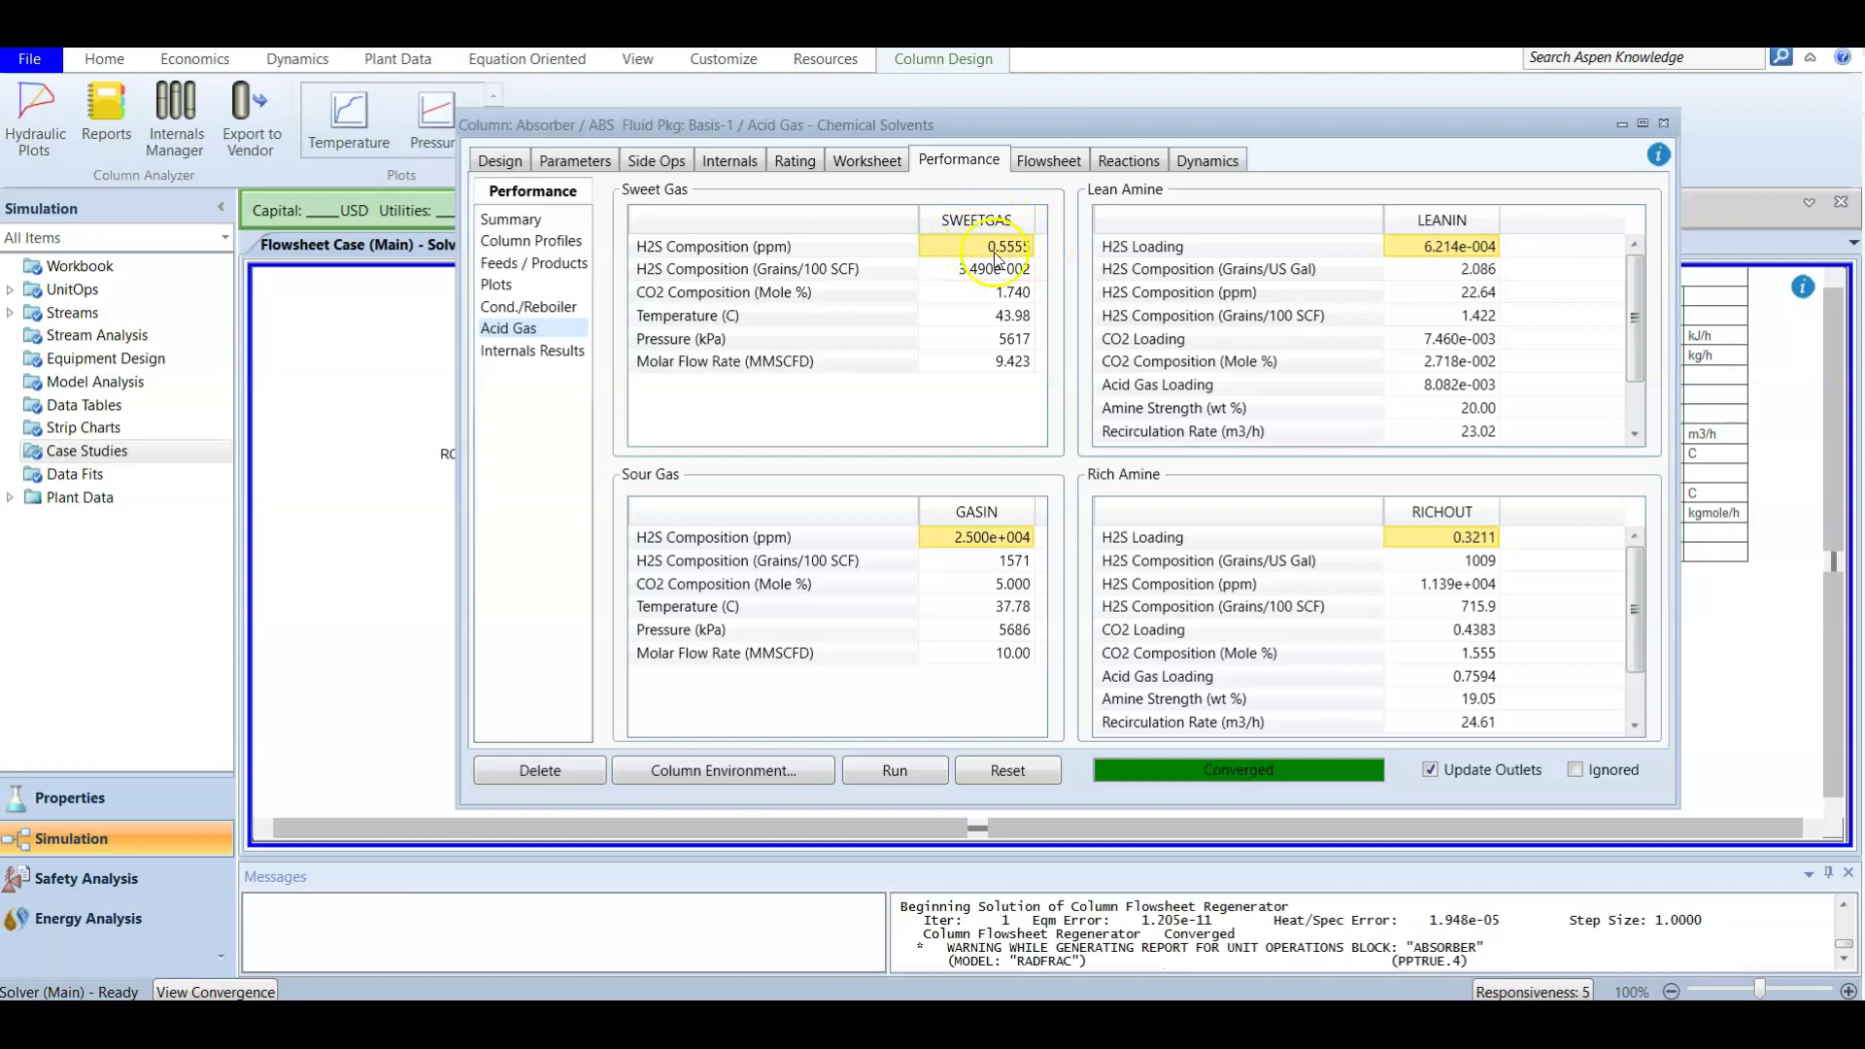
{"action": "left_click", "coordinate": [812, 297]}
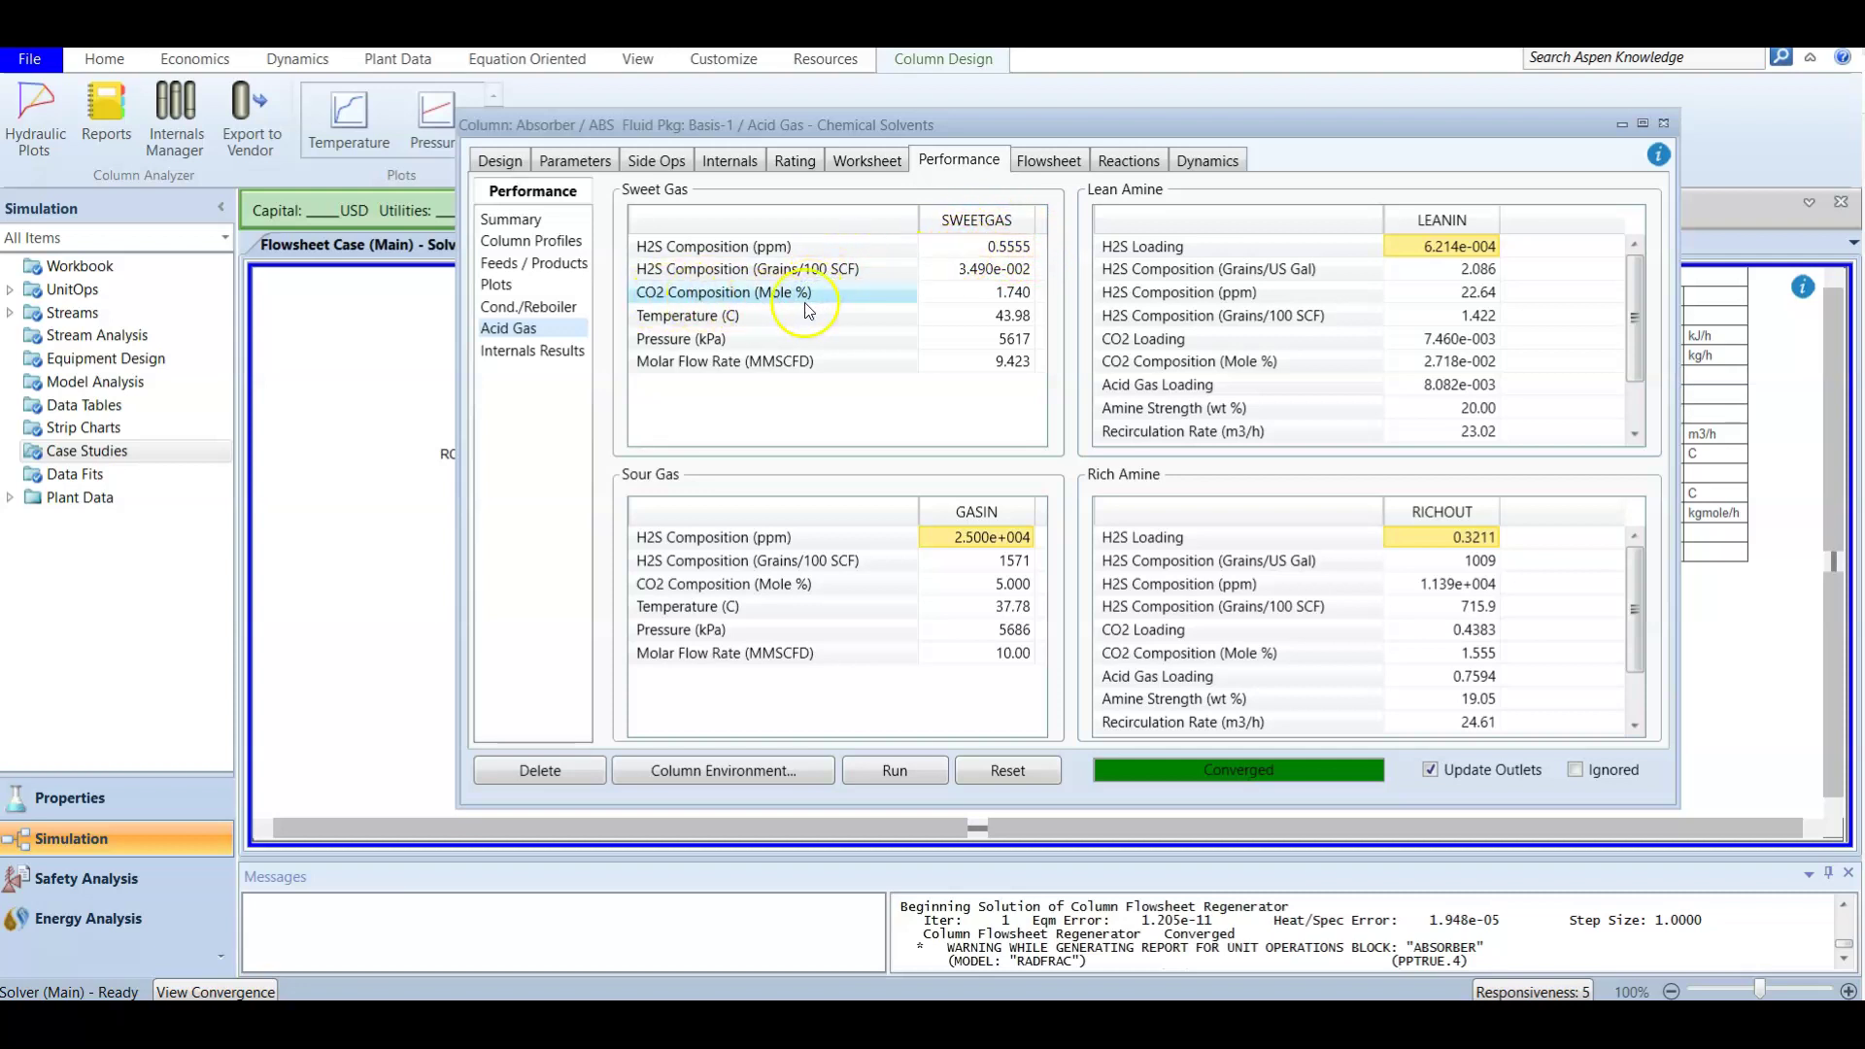
{"action": "left_click", "coordinate": [1005, 299]}
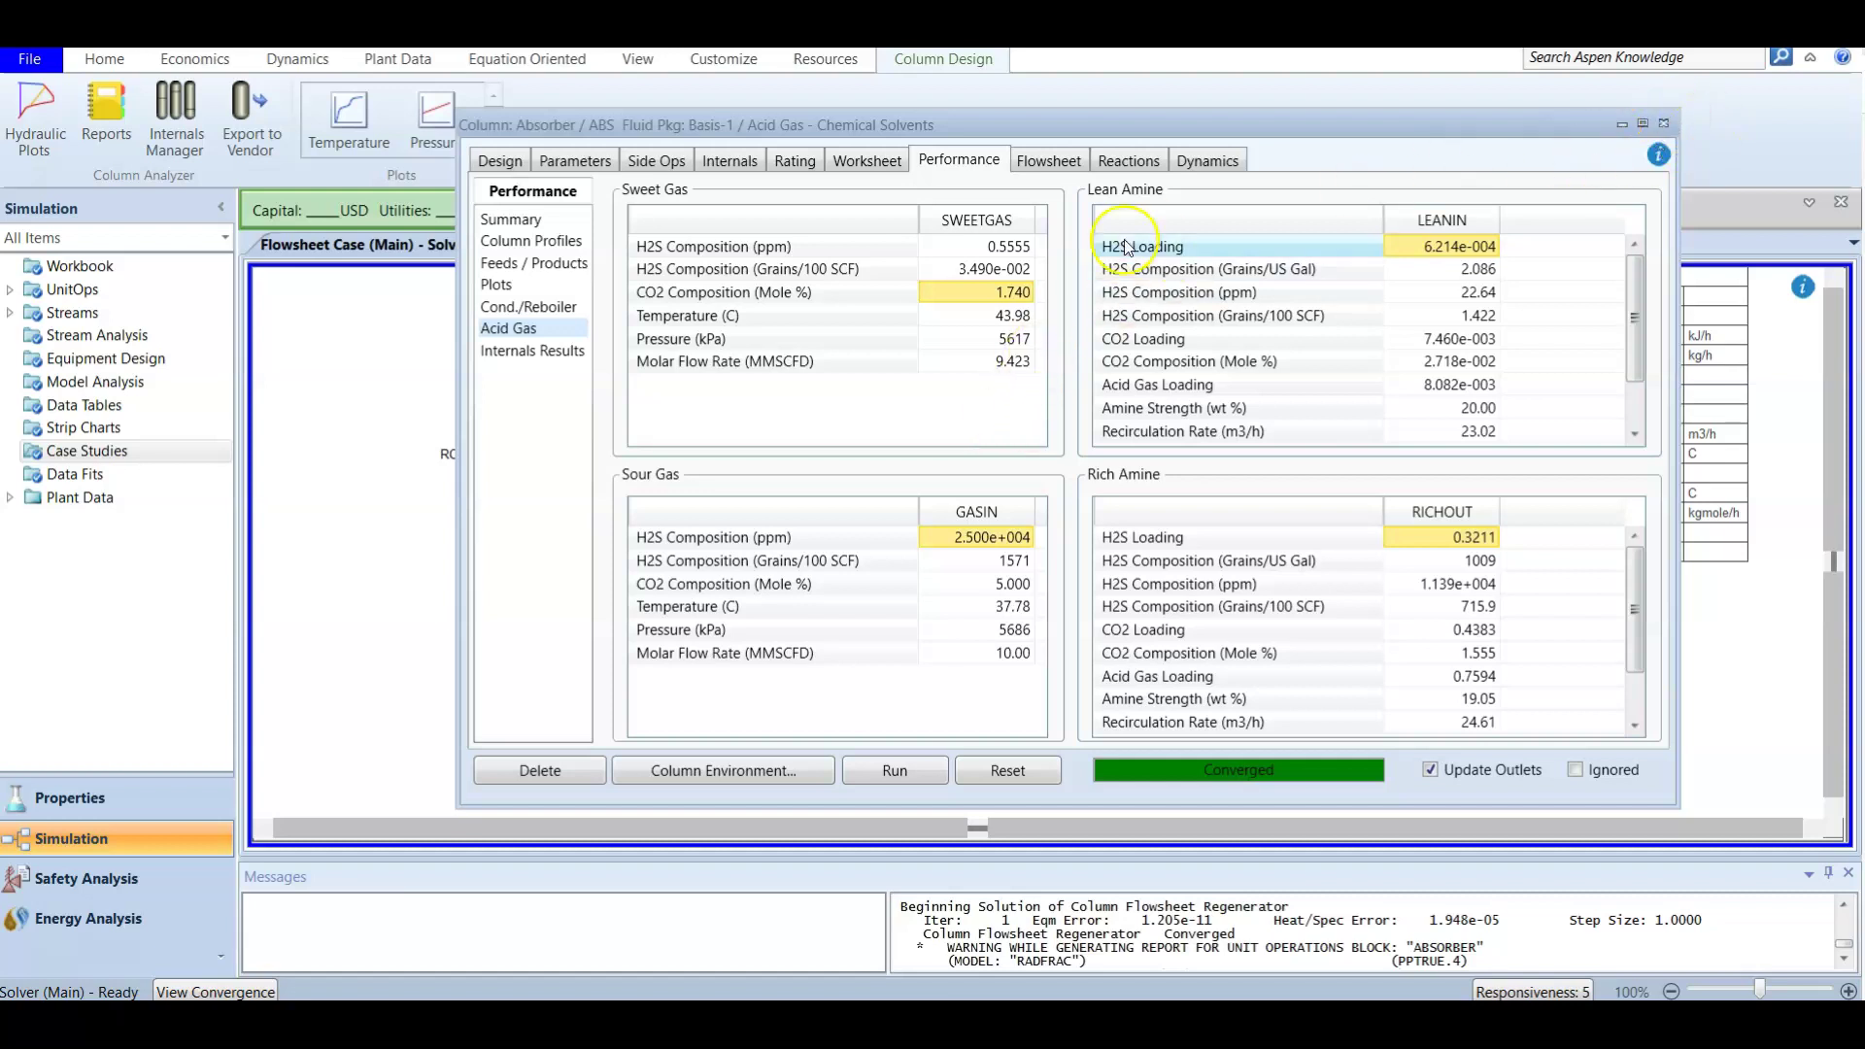
{"action": "left_click", "coordinate": [708, 247]}
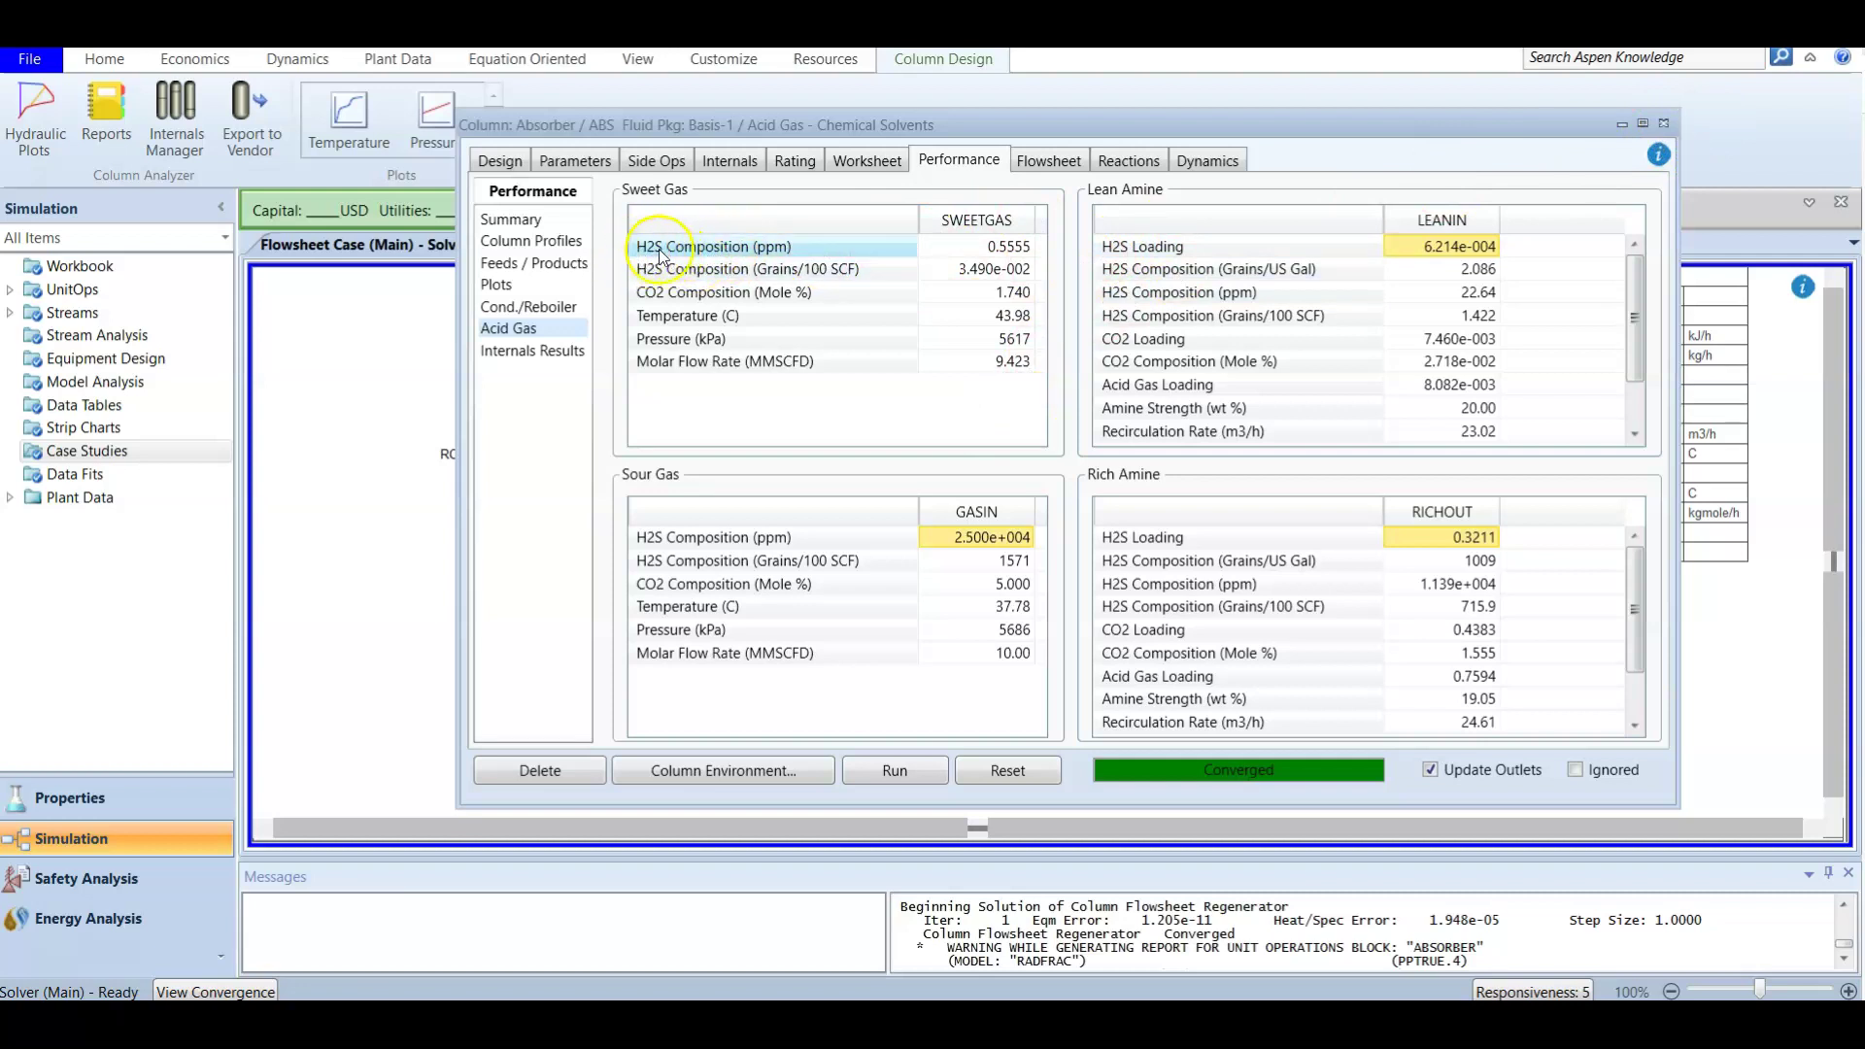
{"action": "left_click", "coordinate": [674, 292]}
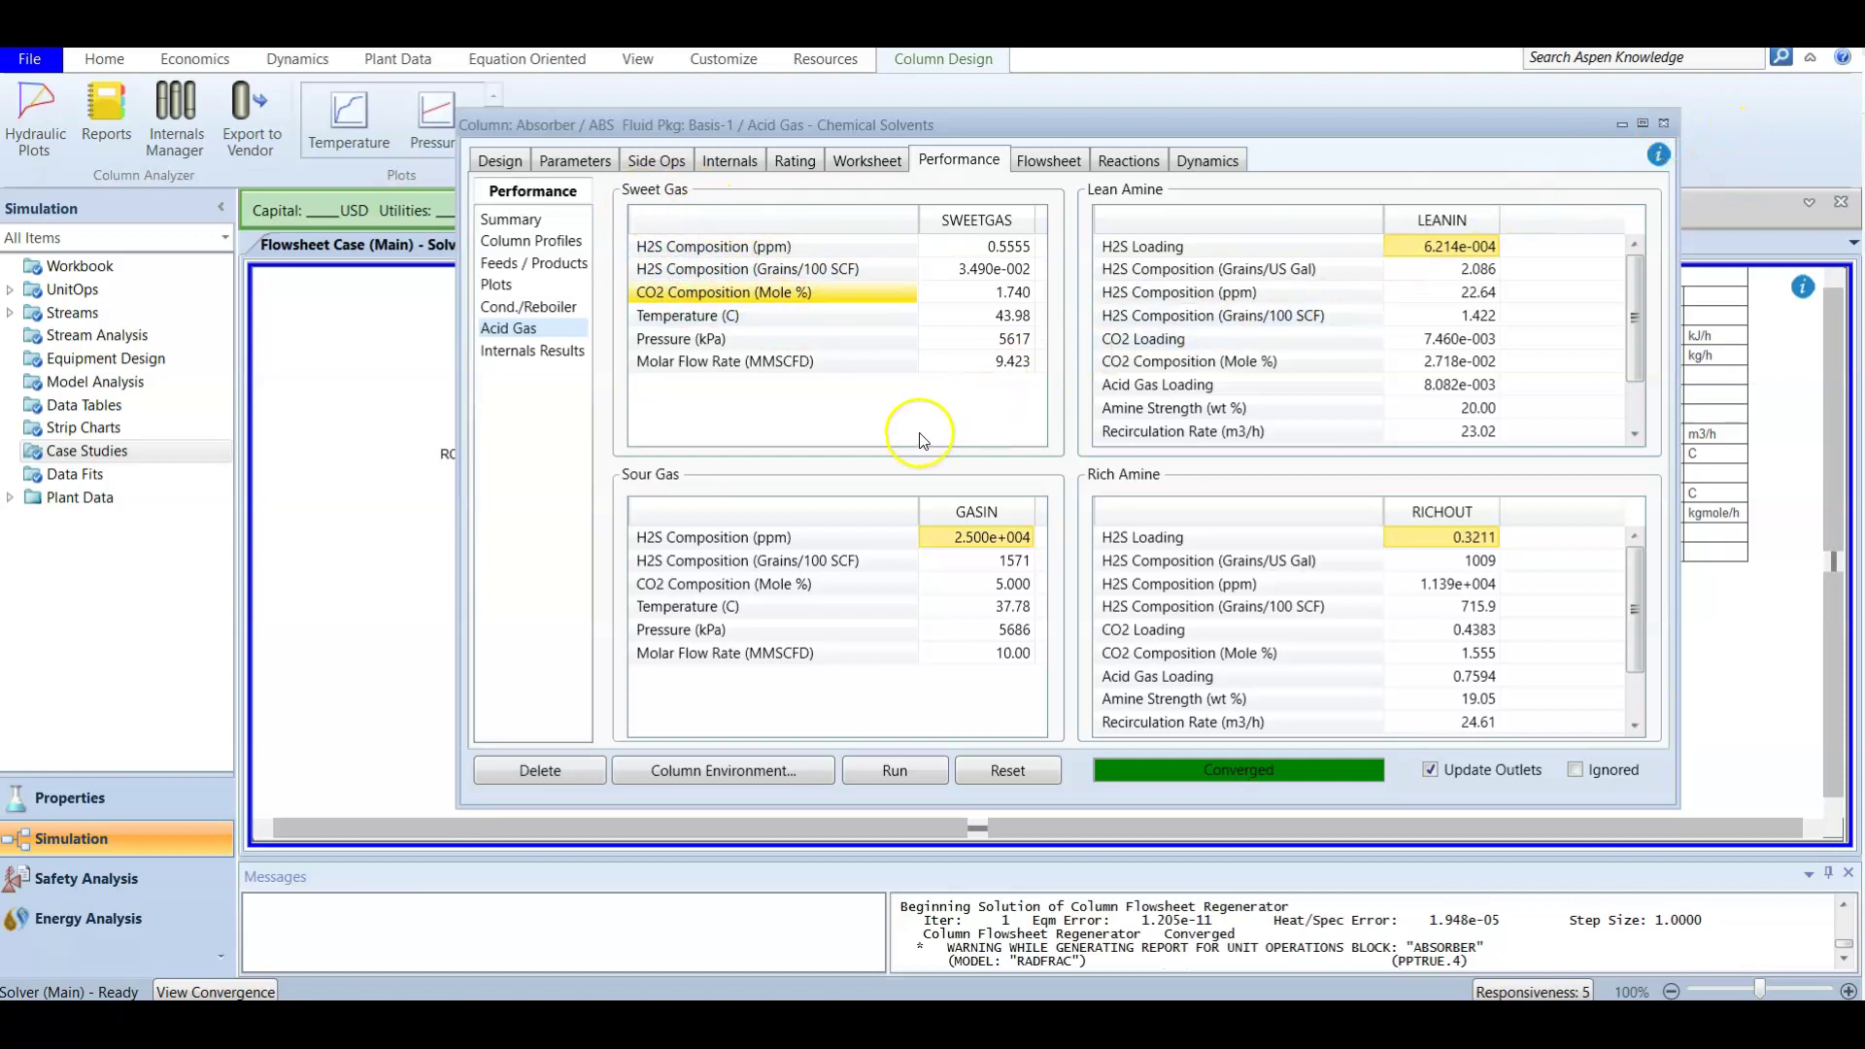
{"action": "left_click", "coordinate": [985, 246]}
{"action": "left_click", "coordinate": [991, 292]}
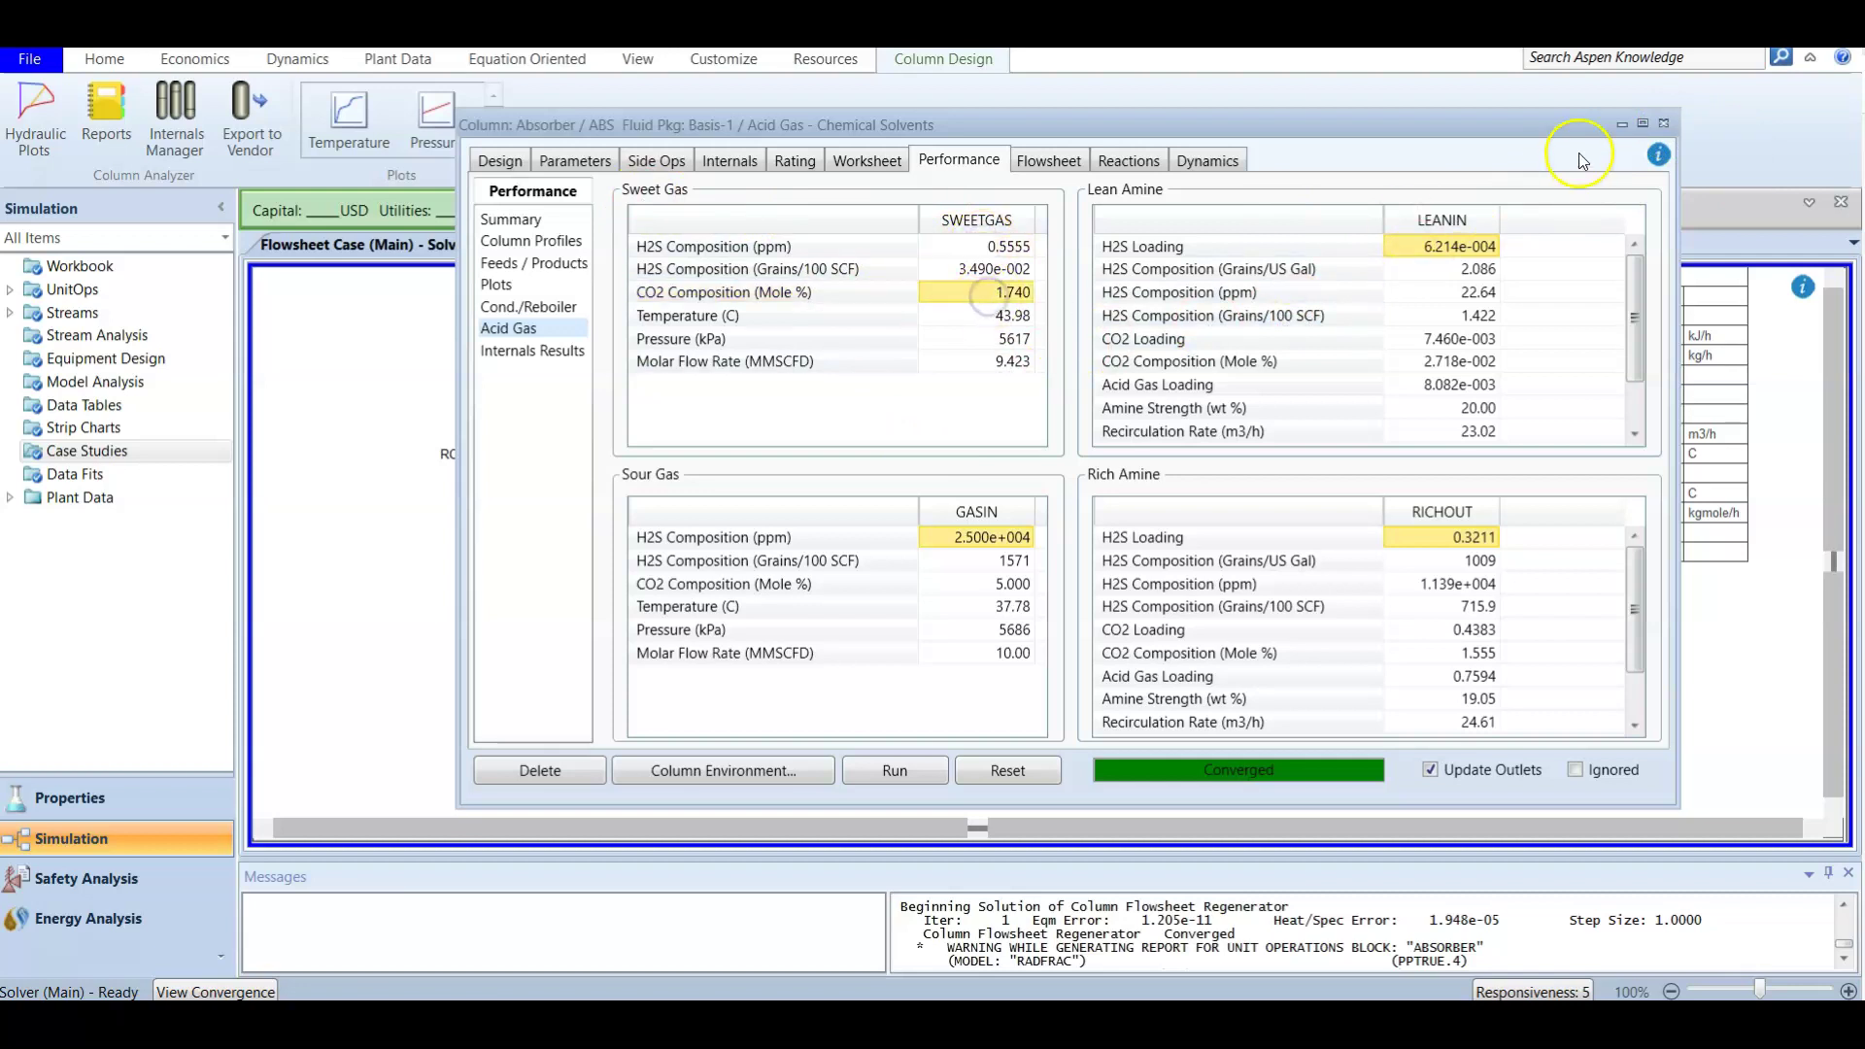
{"action": "left_click", "coordinate": [1662, 125]}
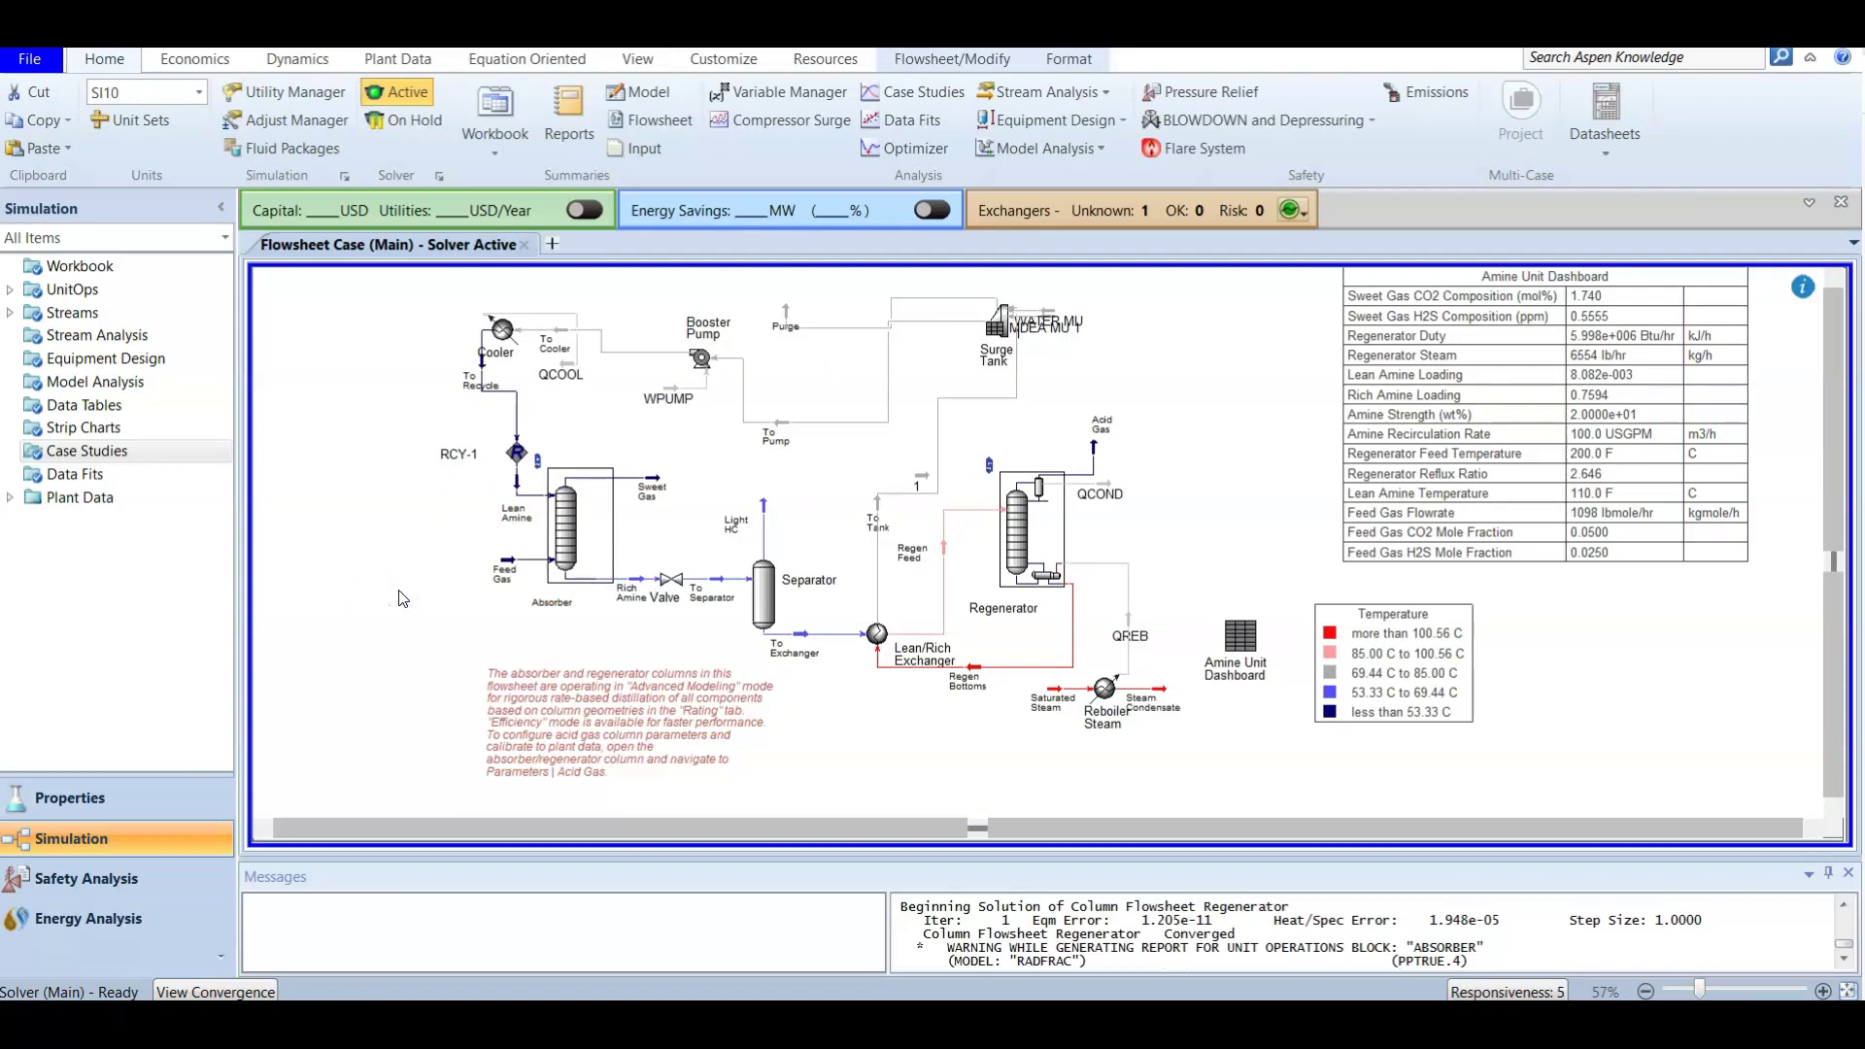
Search 'mea' in Component List - 1 and add MEAmine.
{"action": "left_click", "coordinate": [127, 801]}
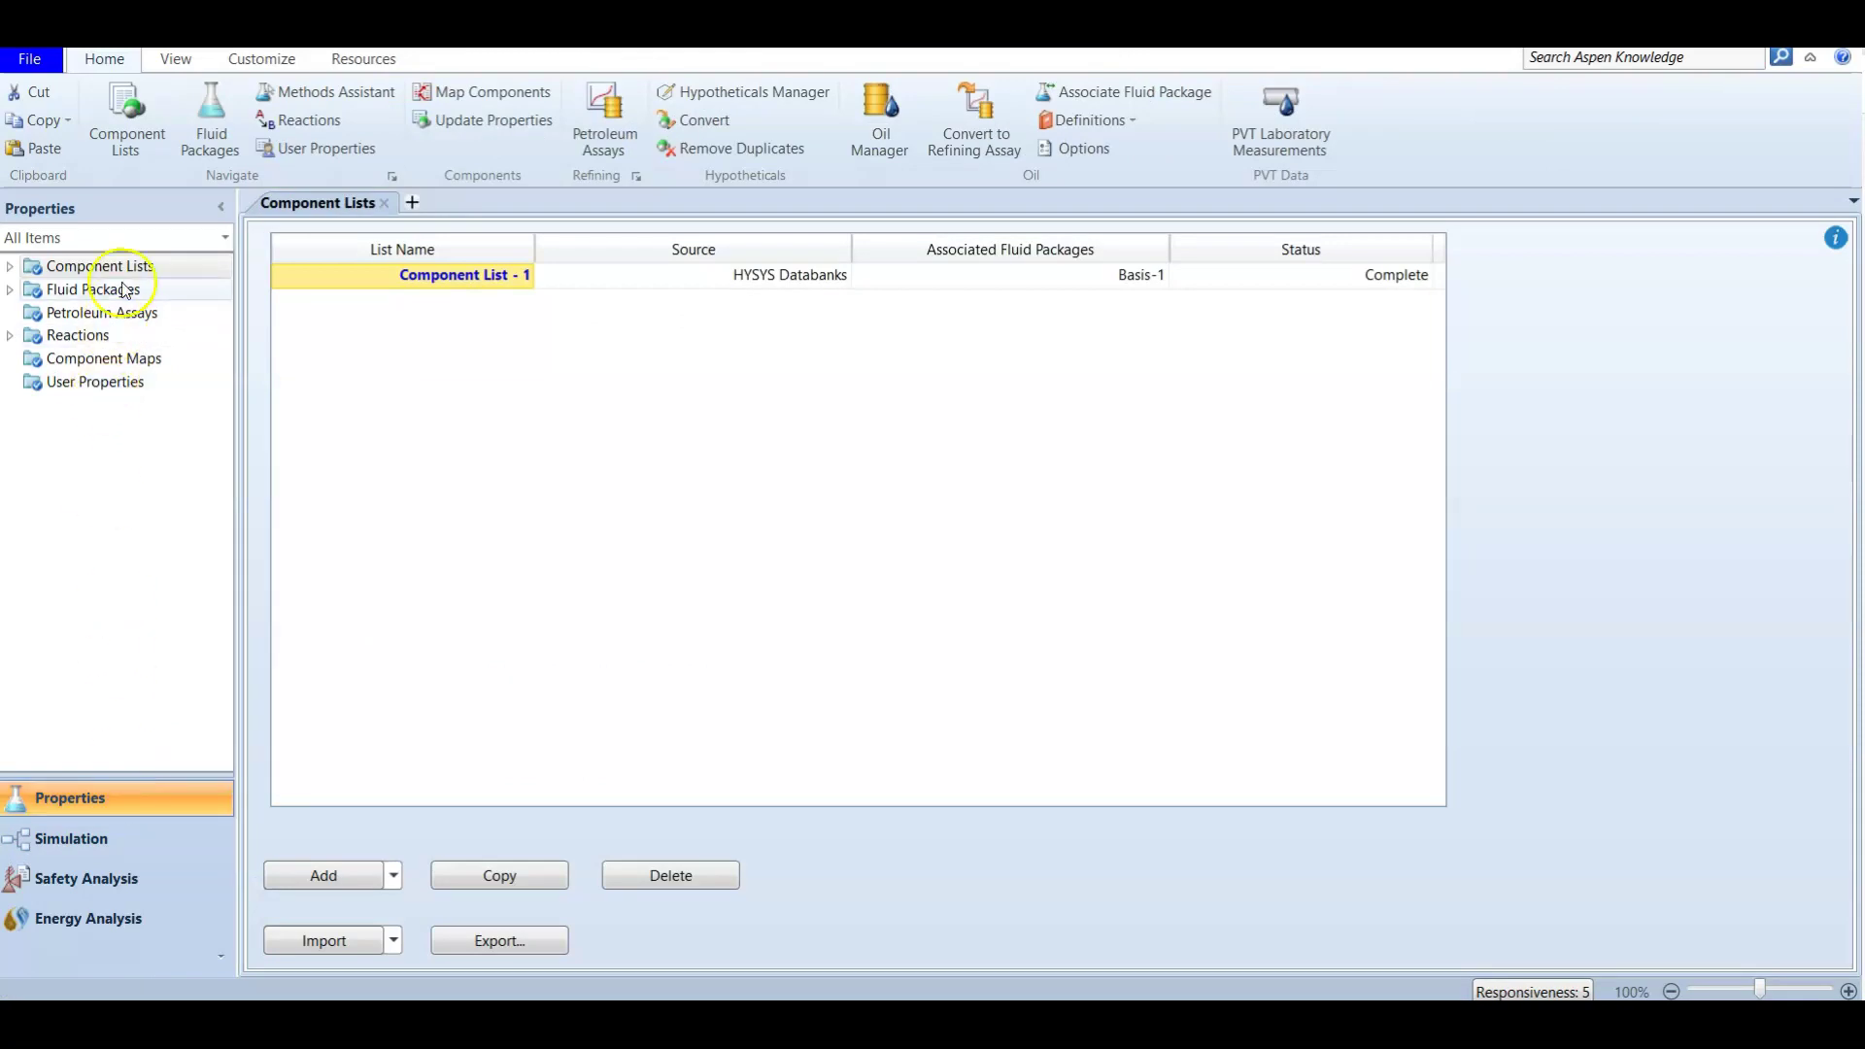
{"action": "double_click", "coordinate": [399, 275]}
{"action": "left_click_drag", "start_coordinate": [435, 309], "coordinate": [887, 228]}
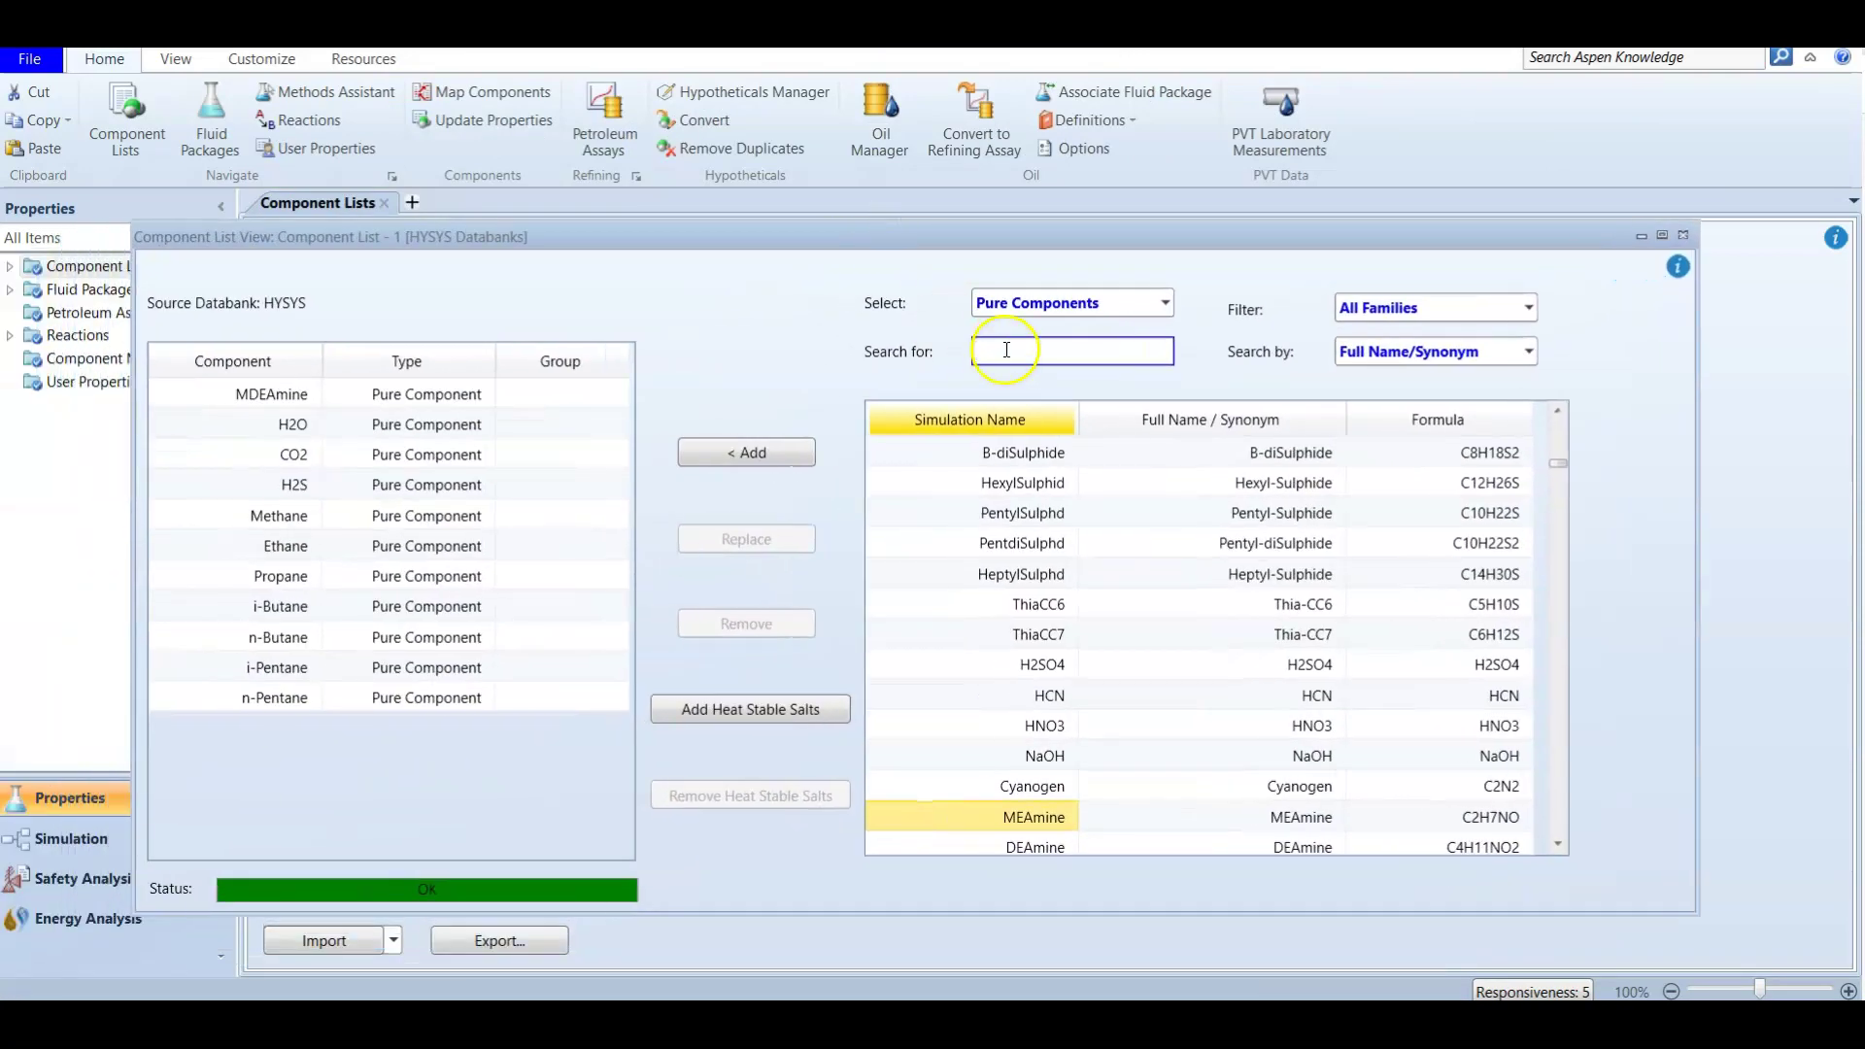
{"action": "type", "text": "mea"}
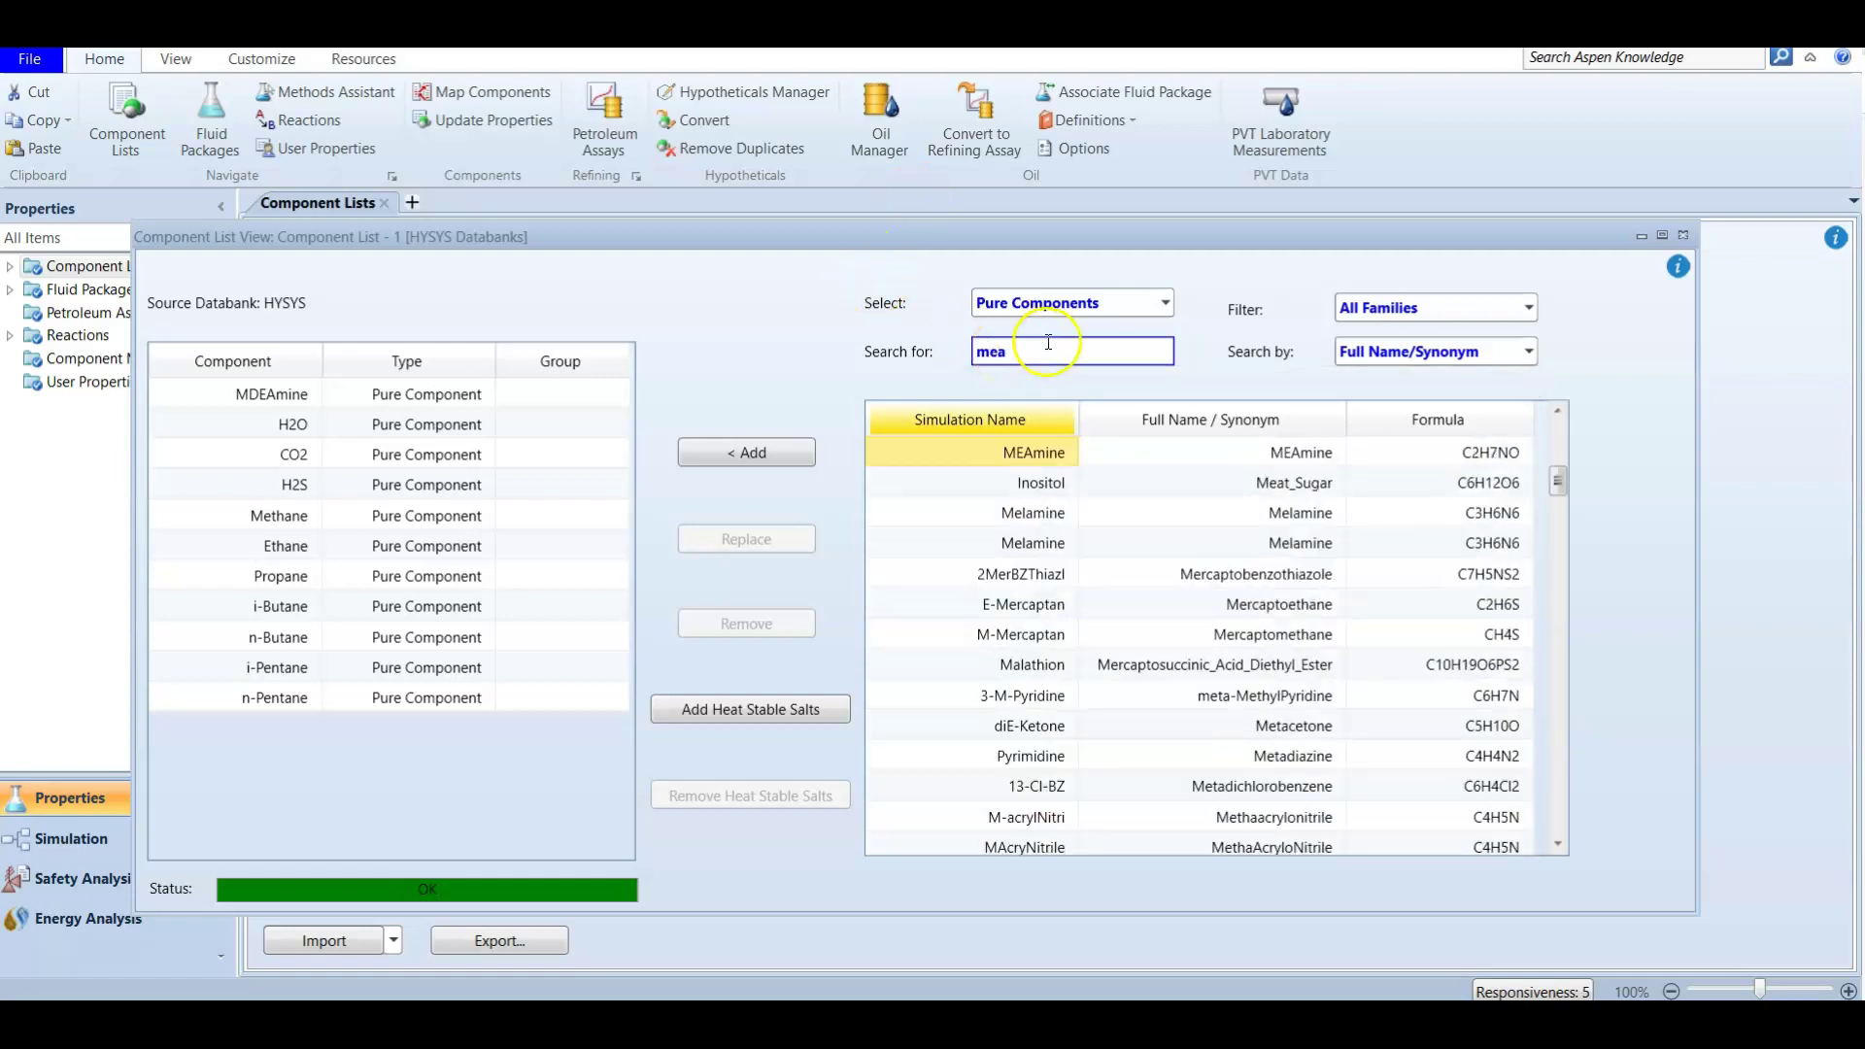
{"action": "left_click", "coordinate": [1044, 463]}
{"action": "double_click", "coordinate": [1044, 464]}
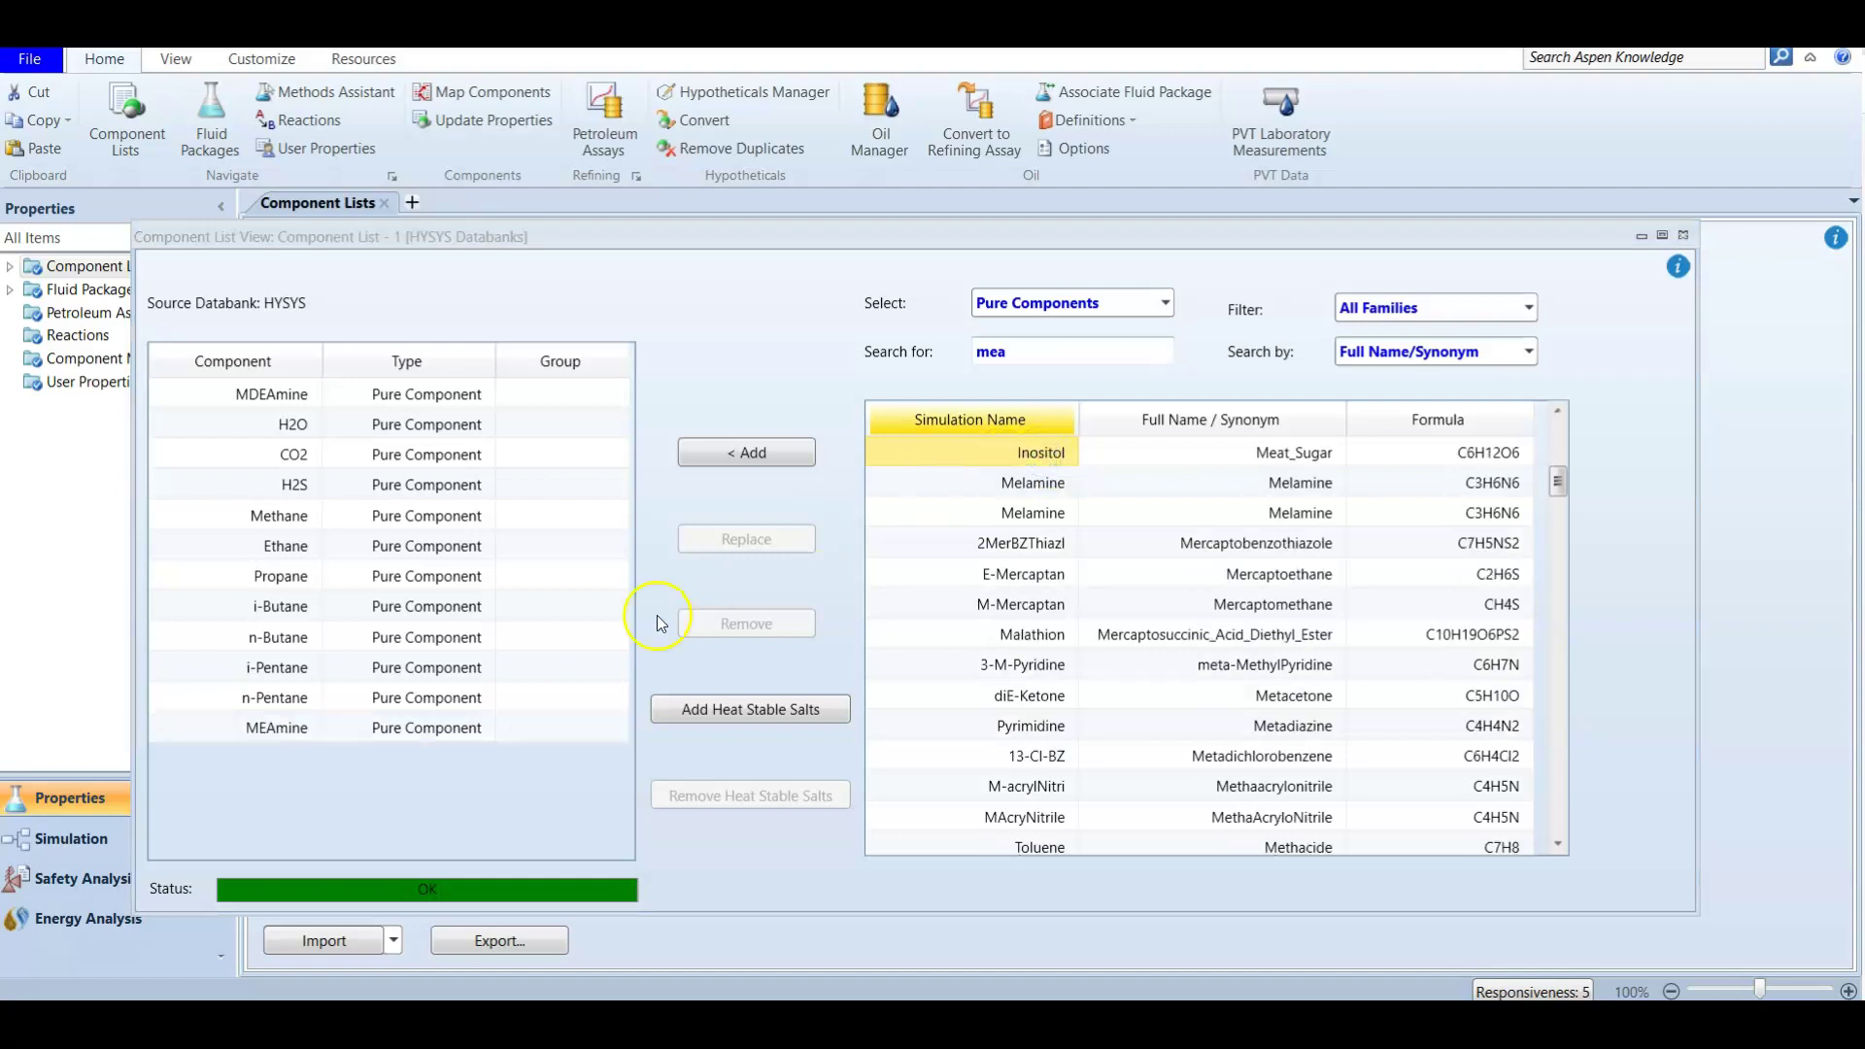
Check MEAmine alongside MDEAmine in the list and close the component list editor.
{"action": "left_click_drag", "start_coordinate": [610, 246], "coordinate": [702, 196]}
{"action": "left_click", "coordinate": [371, 693]}
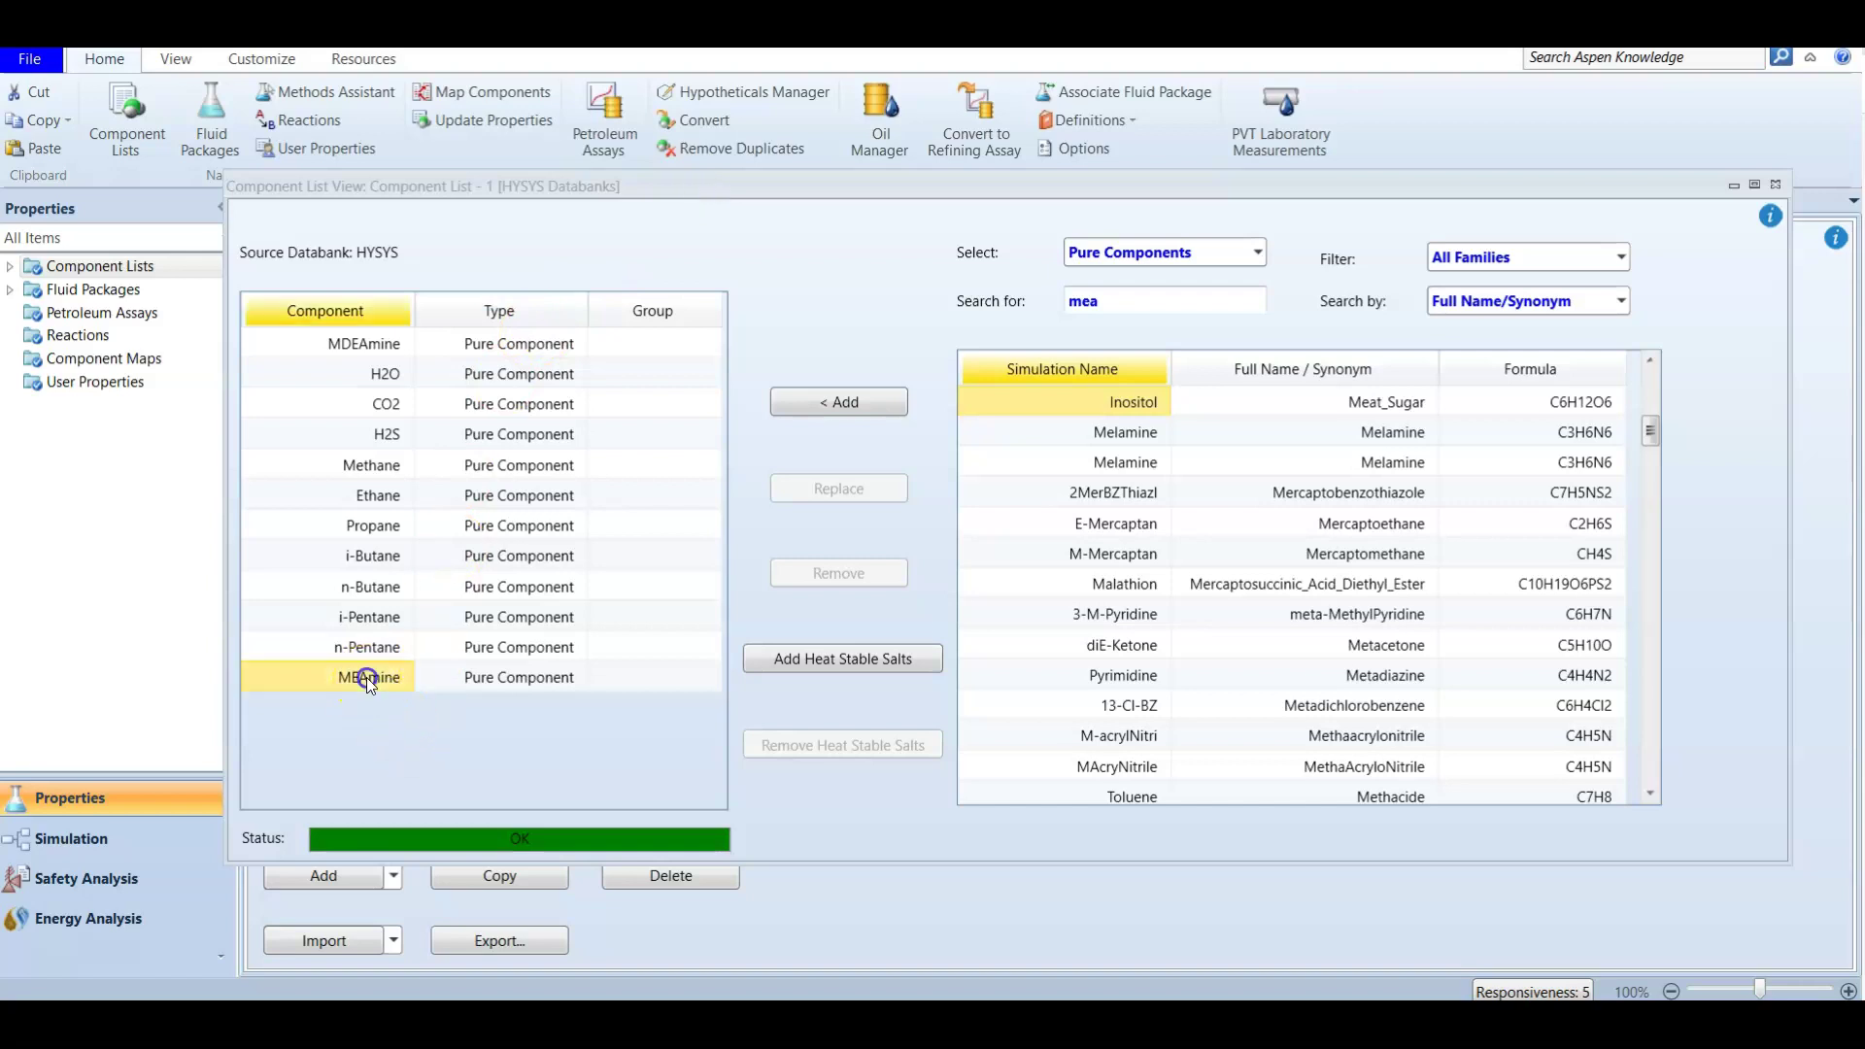
{"action": "left_click", "coordinate": [365, 342]}
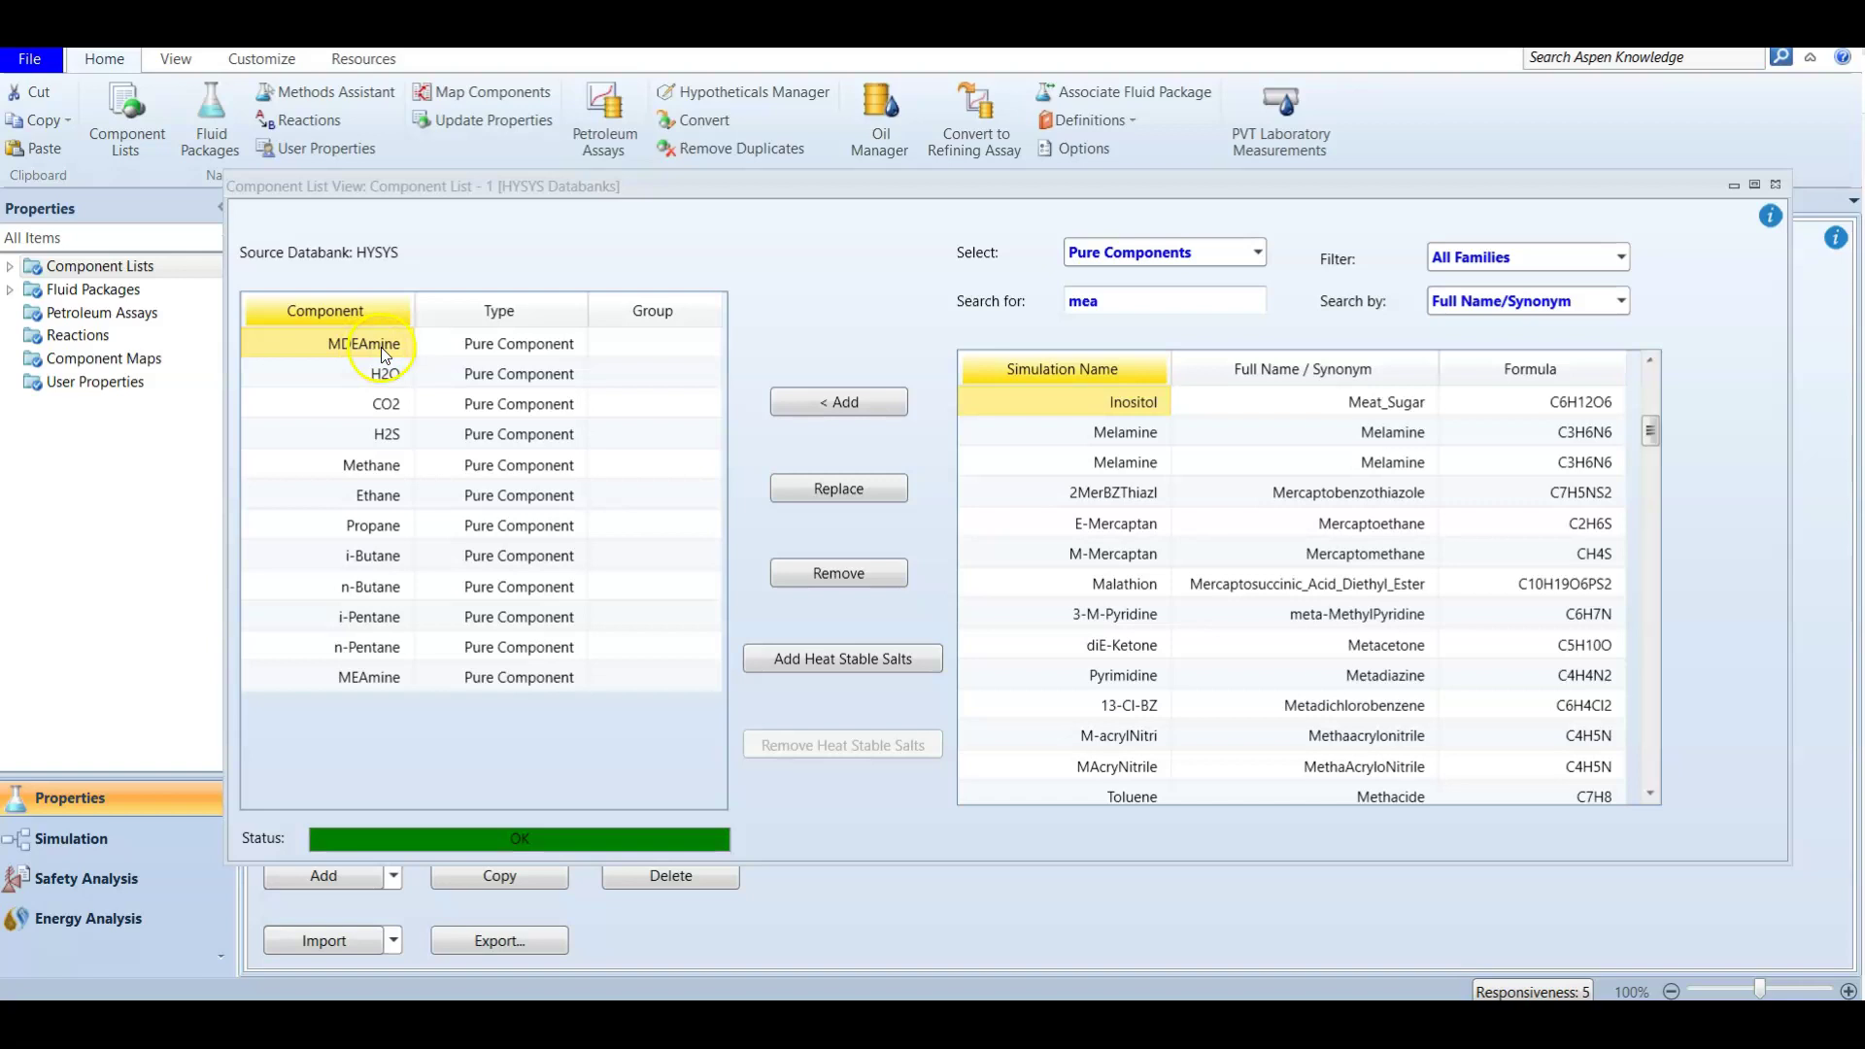
{"action": "left_click", "coordinate": [373, 678]}
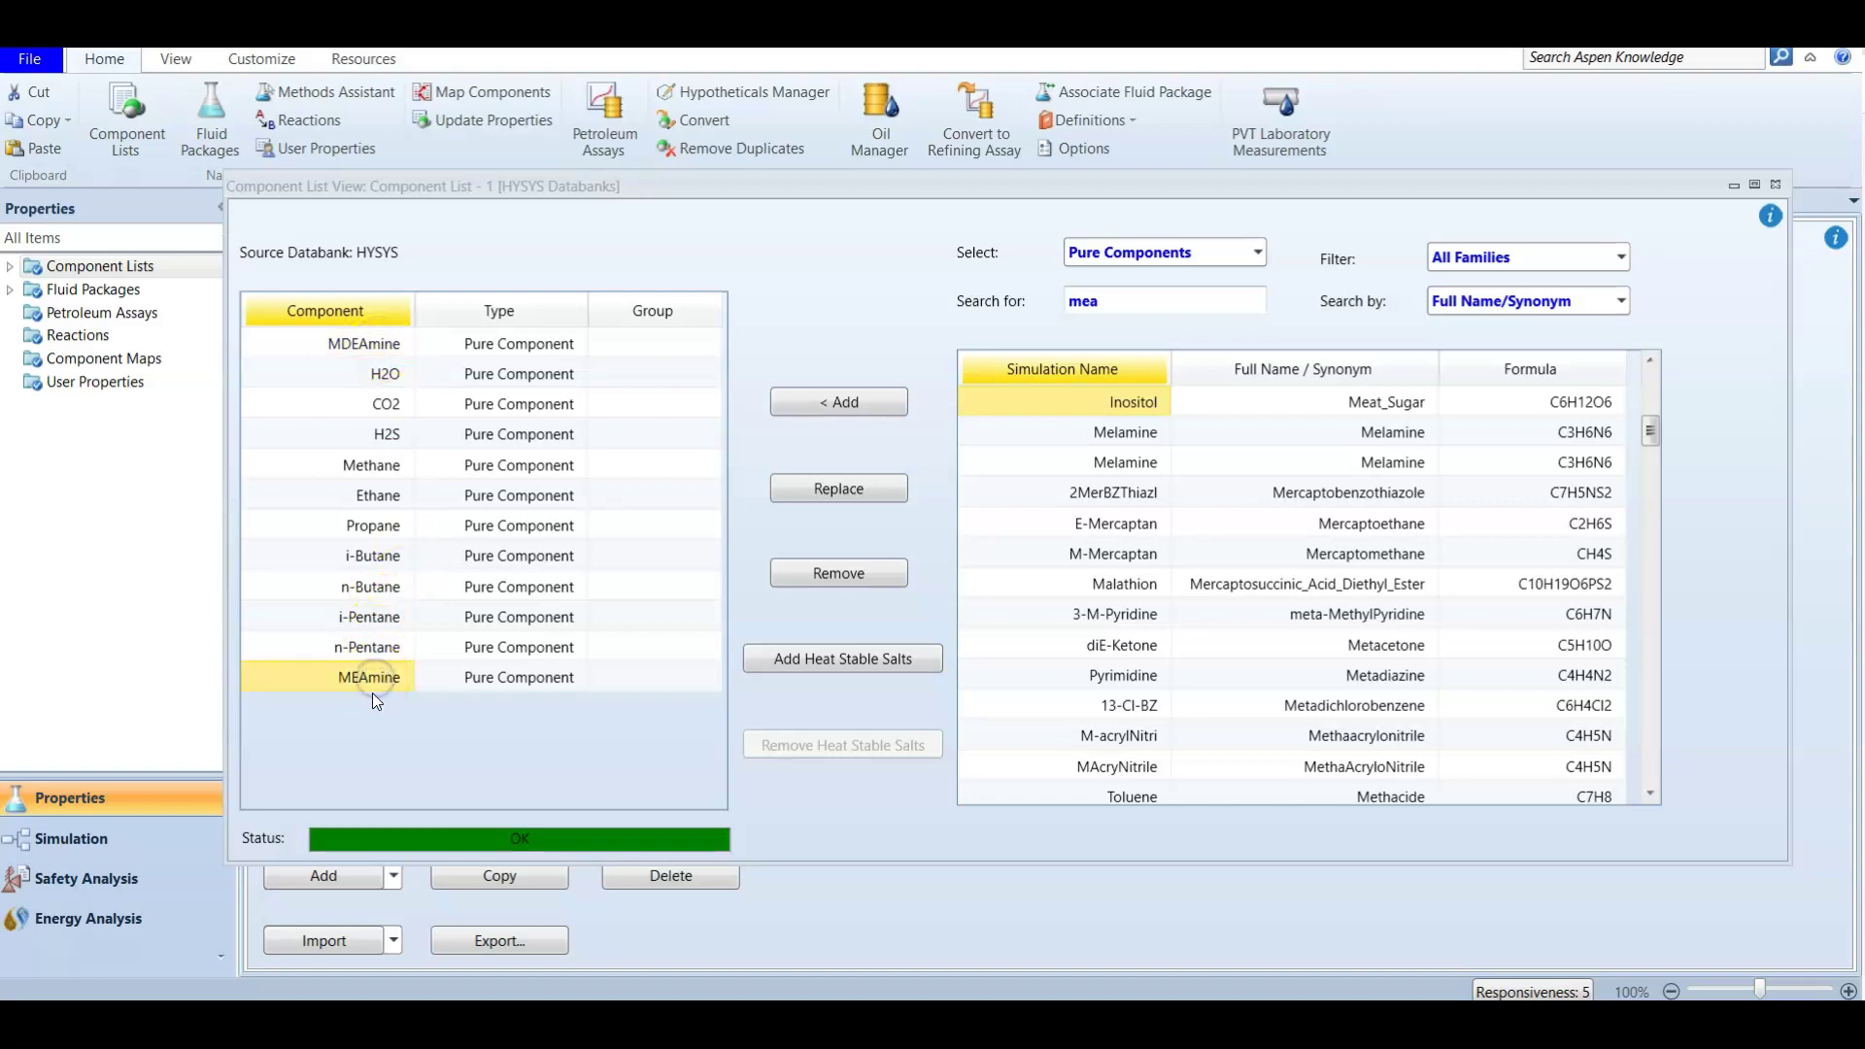
{"action": "left_click", "coordinate": [363, 693]}
{"action": "left_click", "coordinate": [1646, 194]}
{"action": "left_click", "coordinate": [1776, 185]}
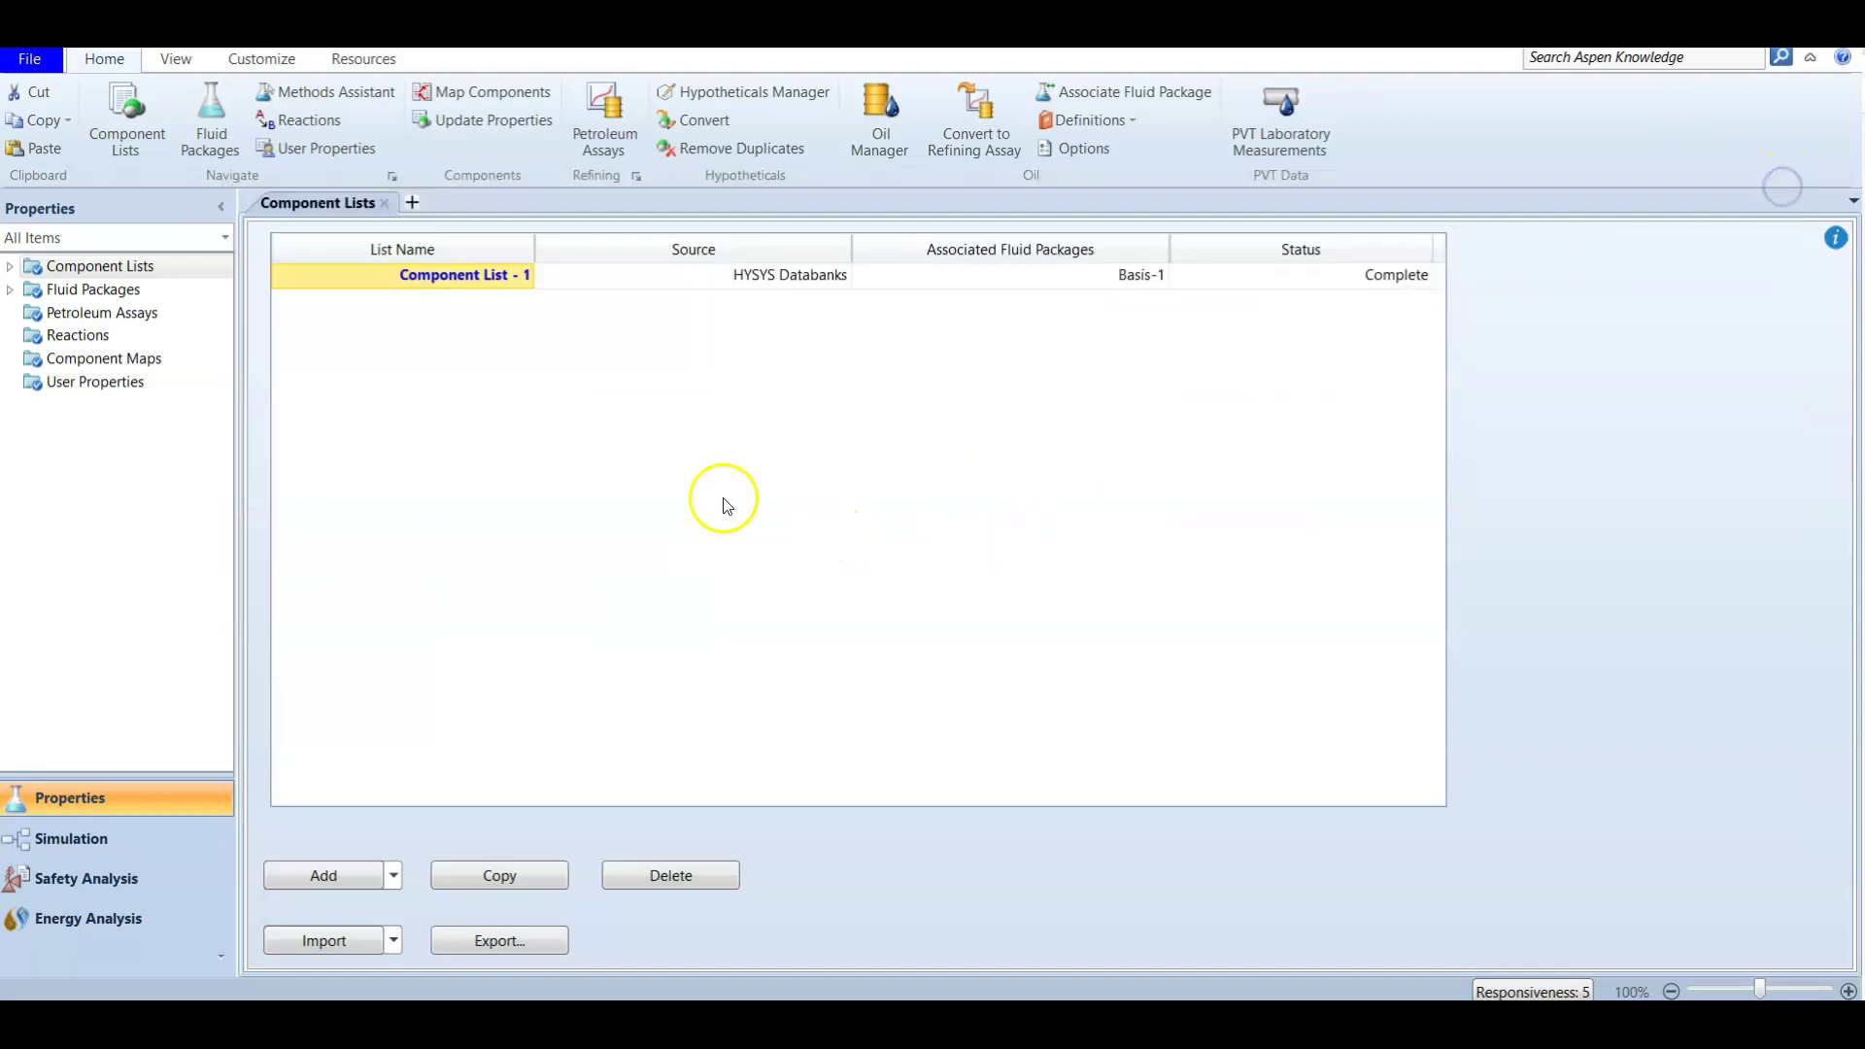
Return to the Simulation environment, declining holding mode so the solver re-solves the case.
{"action": "left_click", "coordinate": [119, 289]}
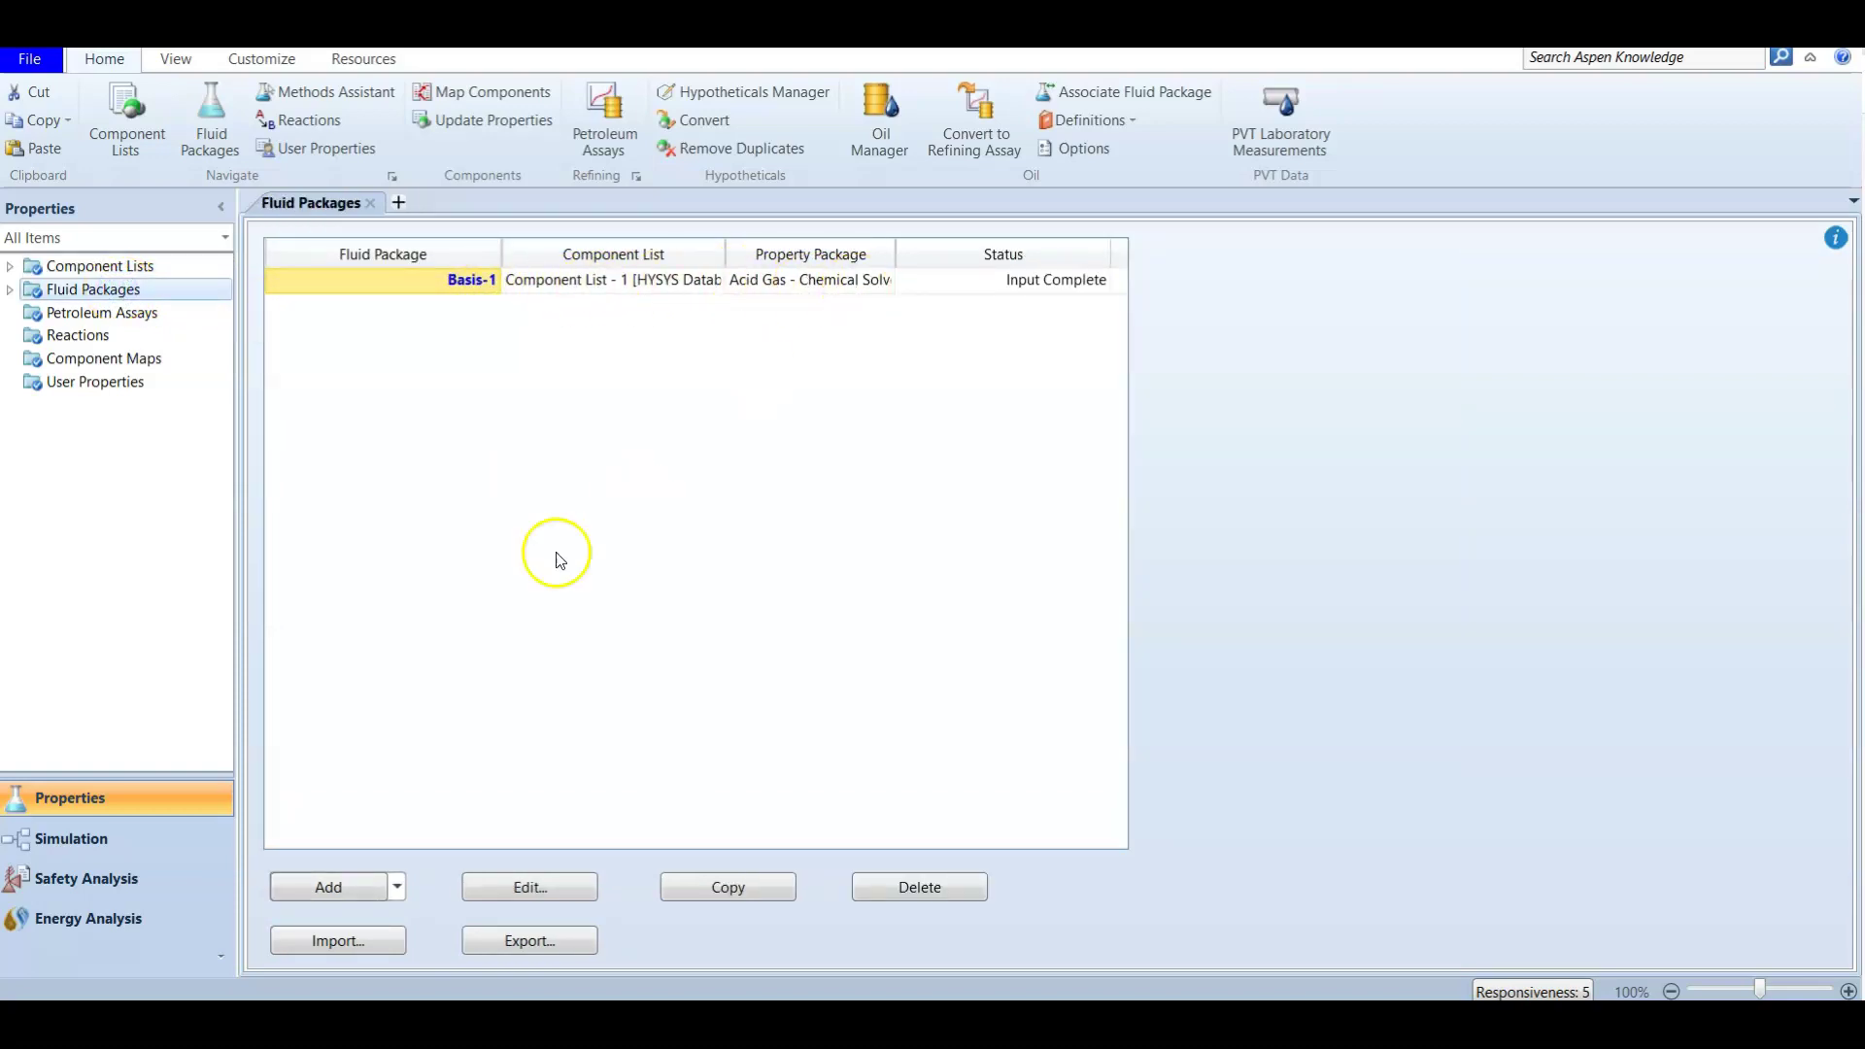
{"action": "left_click", "coordinate": [144, 842]}
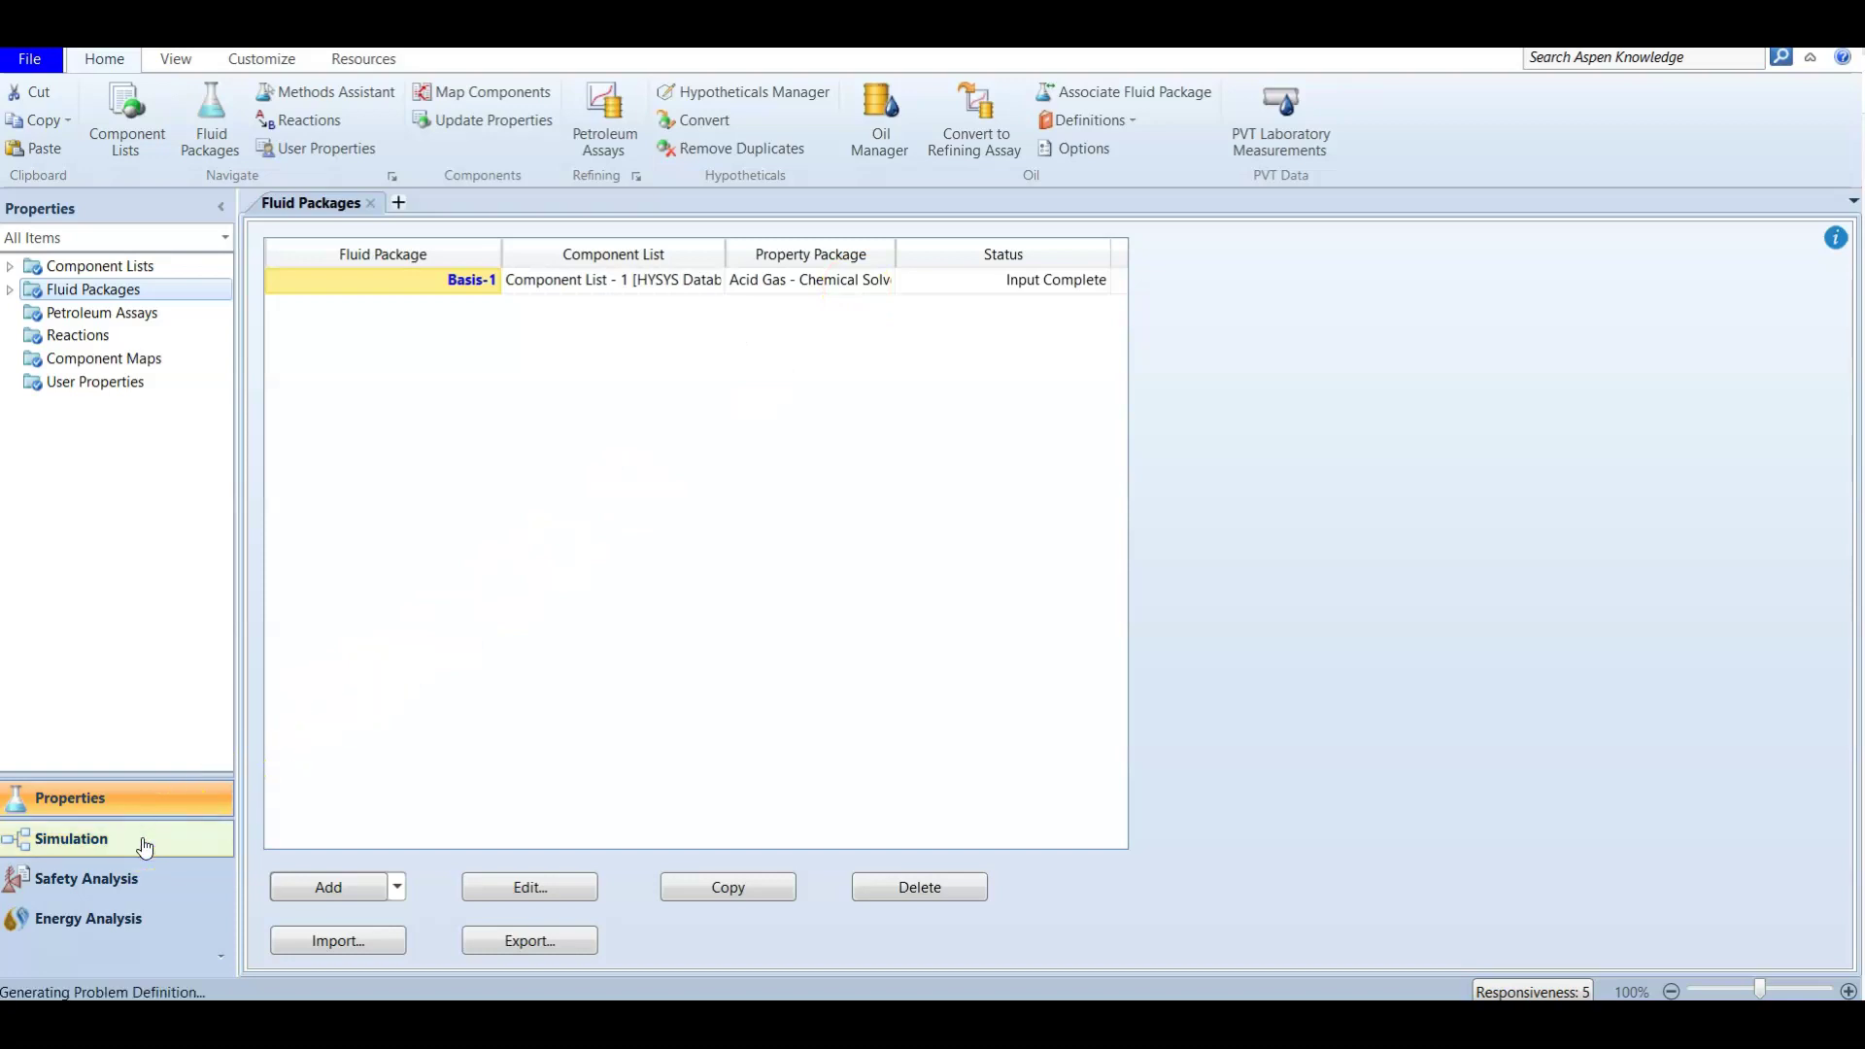
{"action": "left_click", "coordinate": [129, 858]}
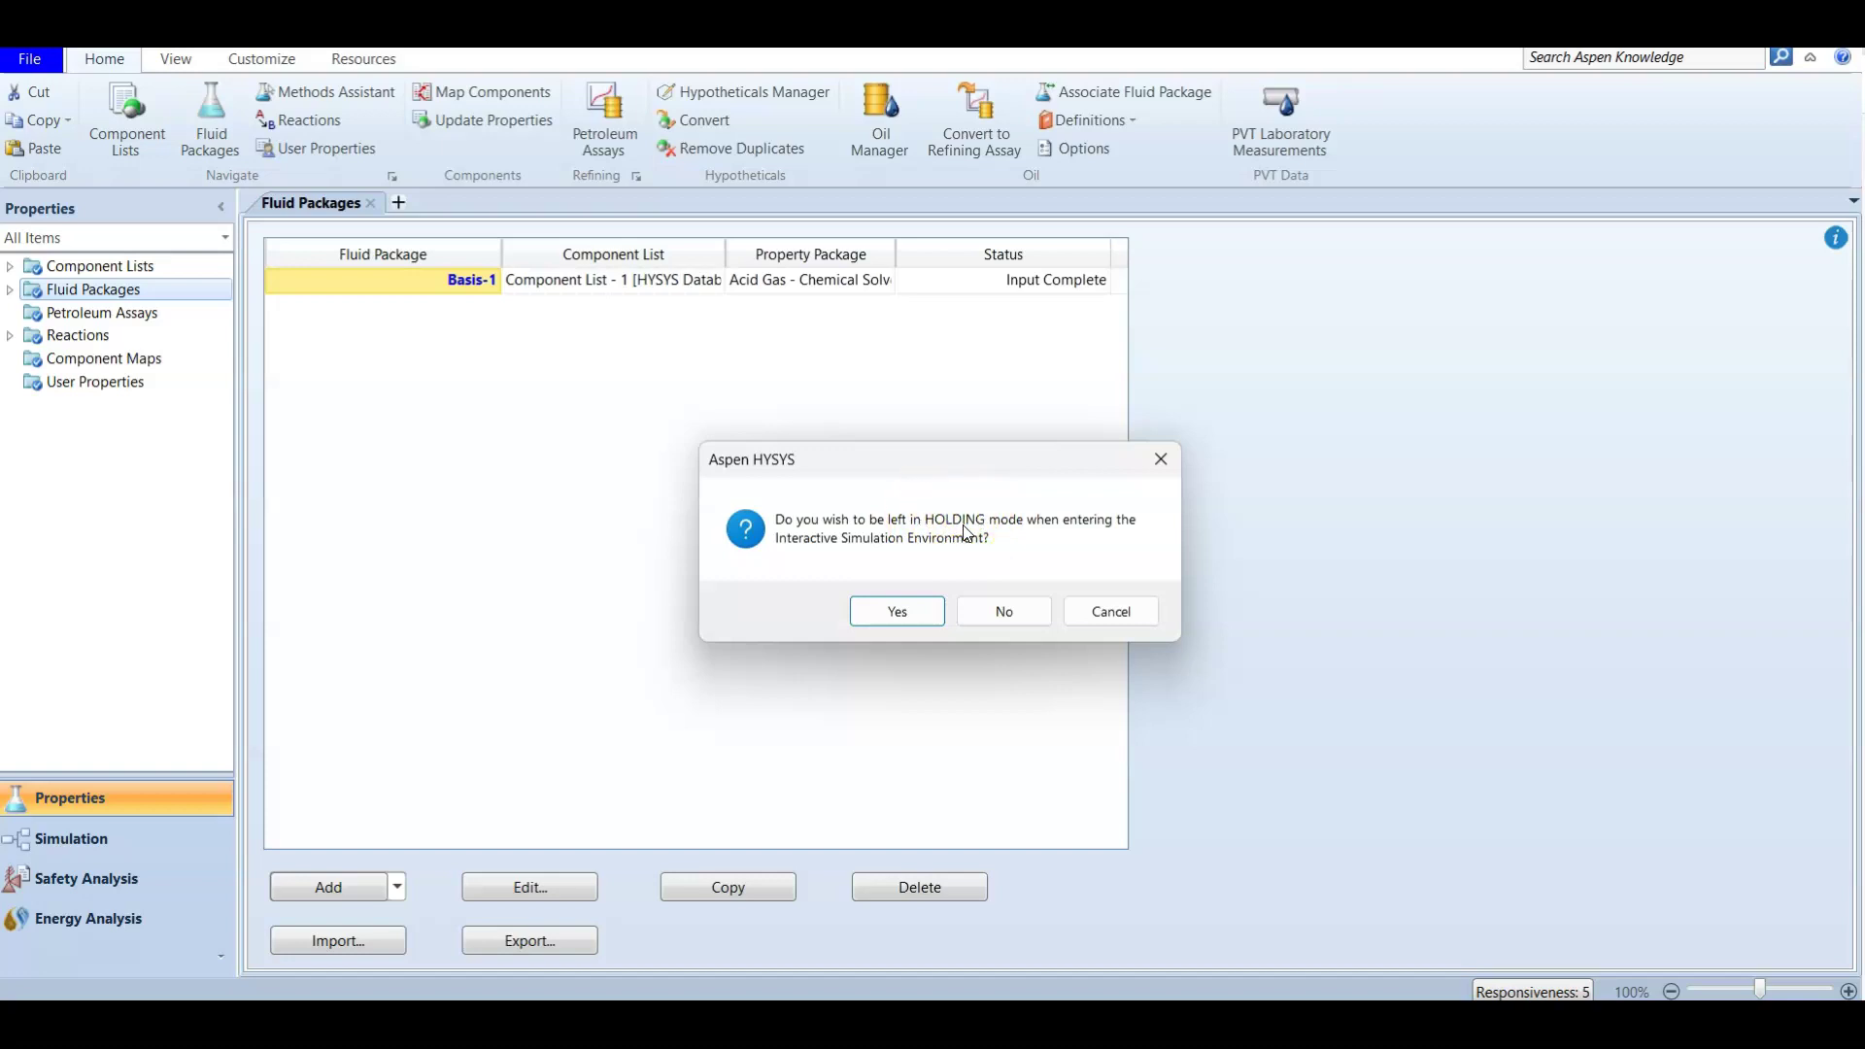
{"action": "left_click", "coordinate": [1001, 611]}
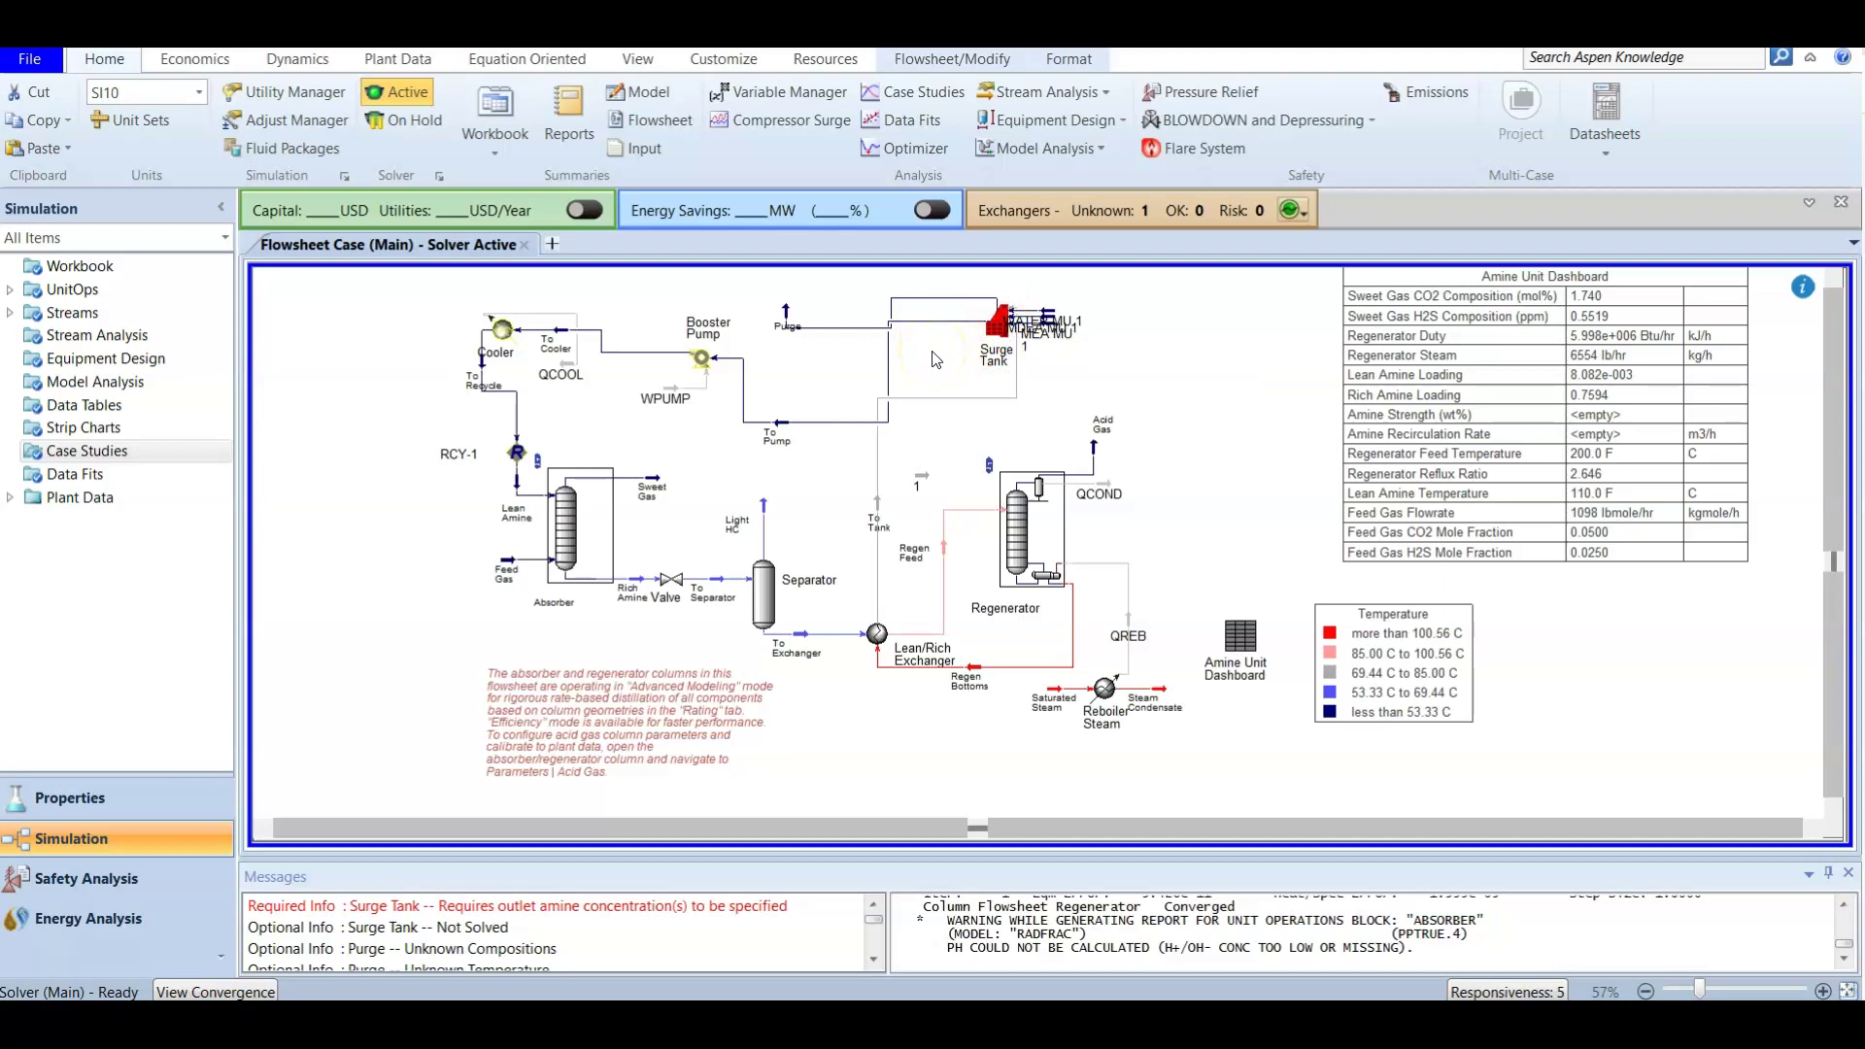
Set the Surge Tank outlet MEAmine concentration to 0 alongside 20.00 MDEAmine.
{"action": "double_click", "coordinate": [994, 325]}
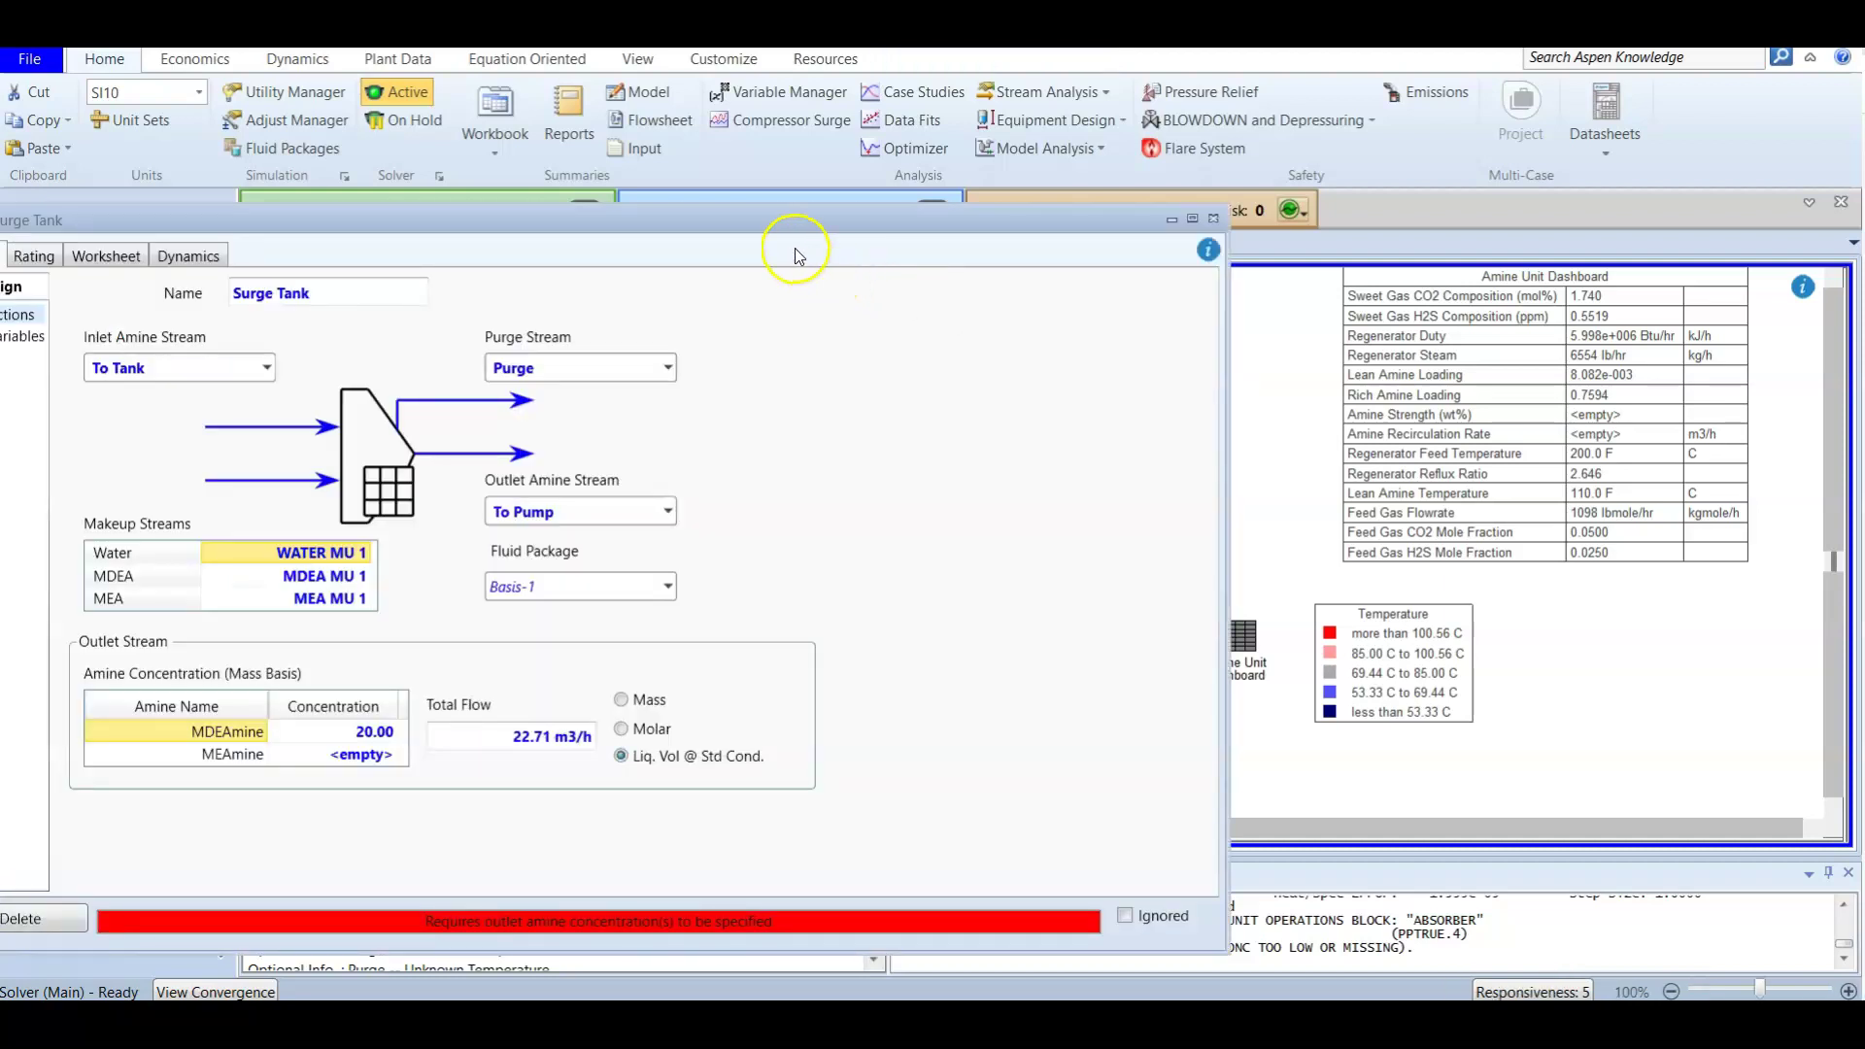
{"action": "left_click_drag", "start_coordinate": [777, 226], "coordinate": [1186, 172]}
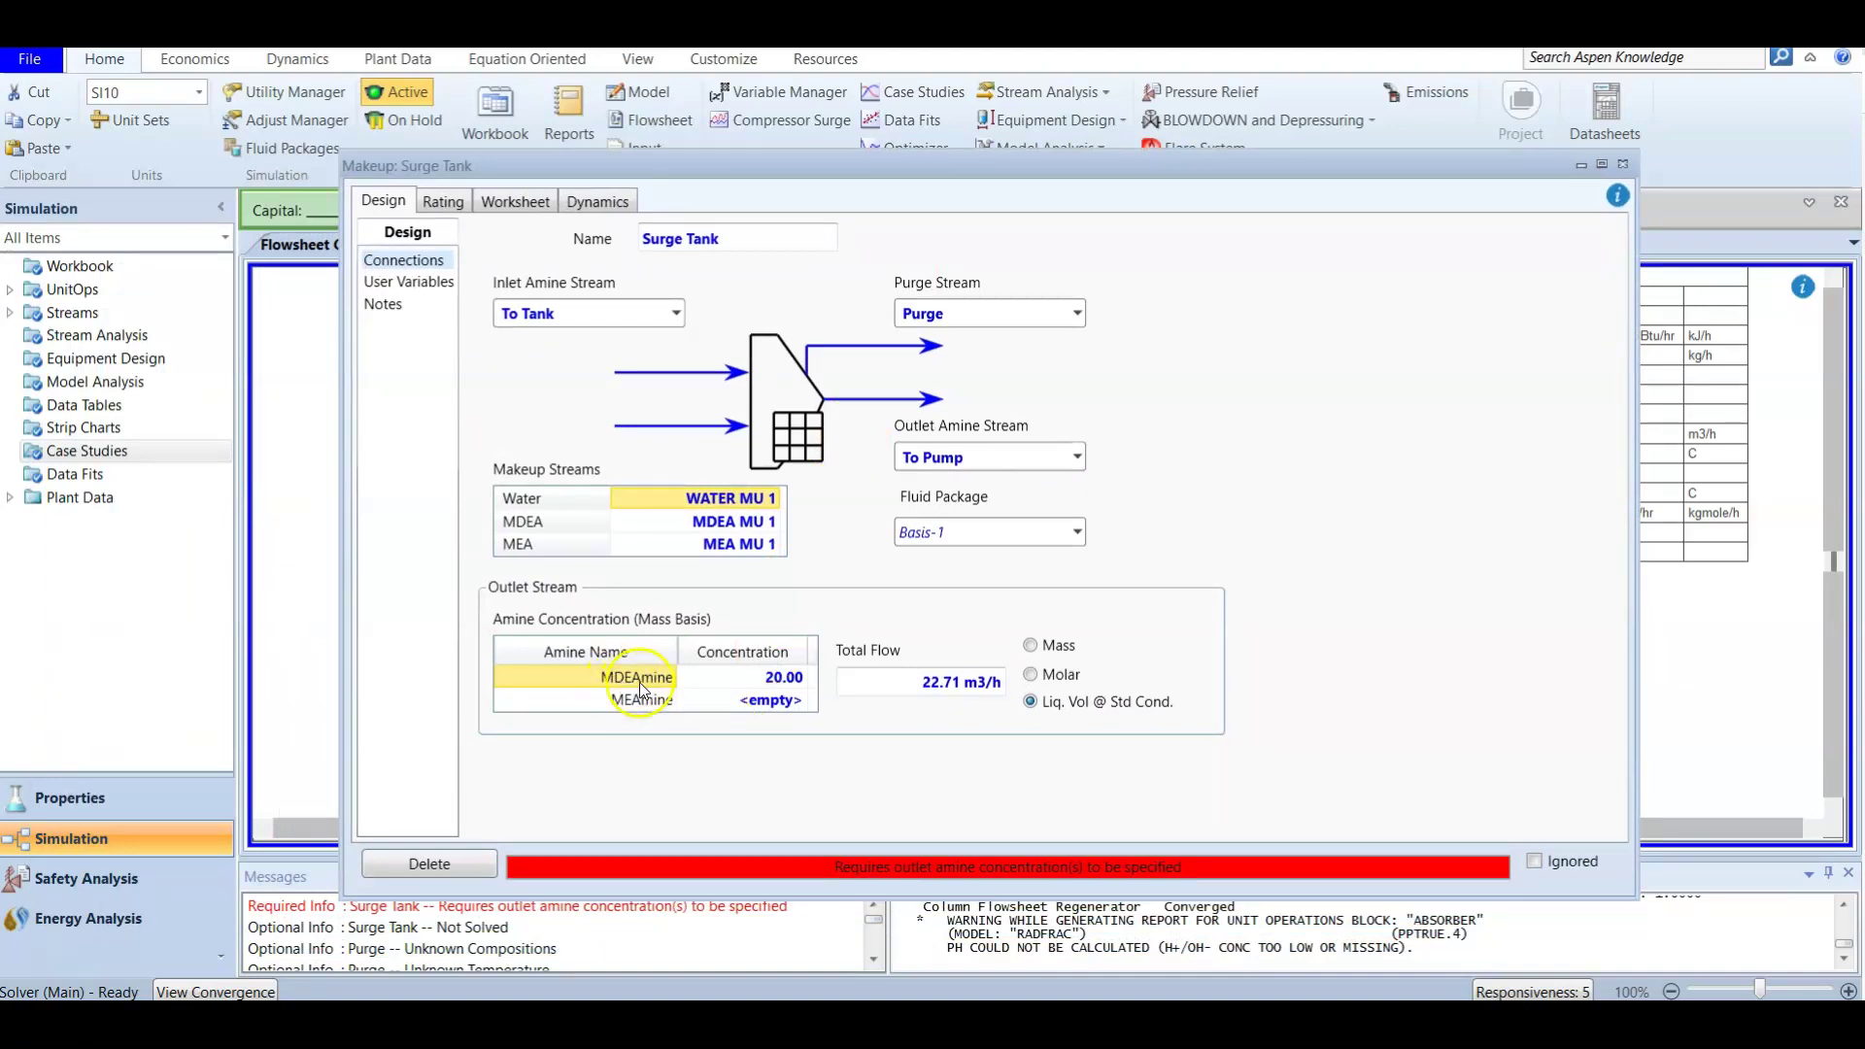
{"action": "left_click_drag", "start_coordinate": [639, 685], "coordinate": [697, 697]}
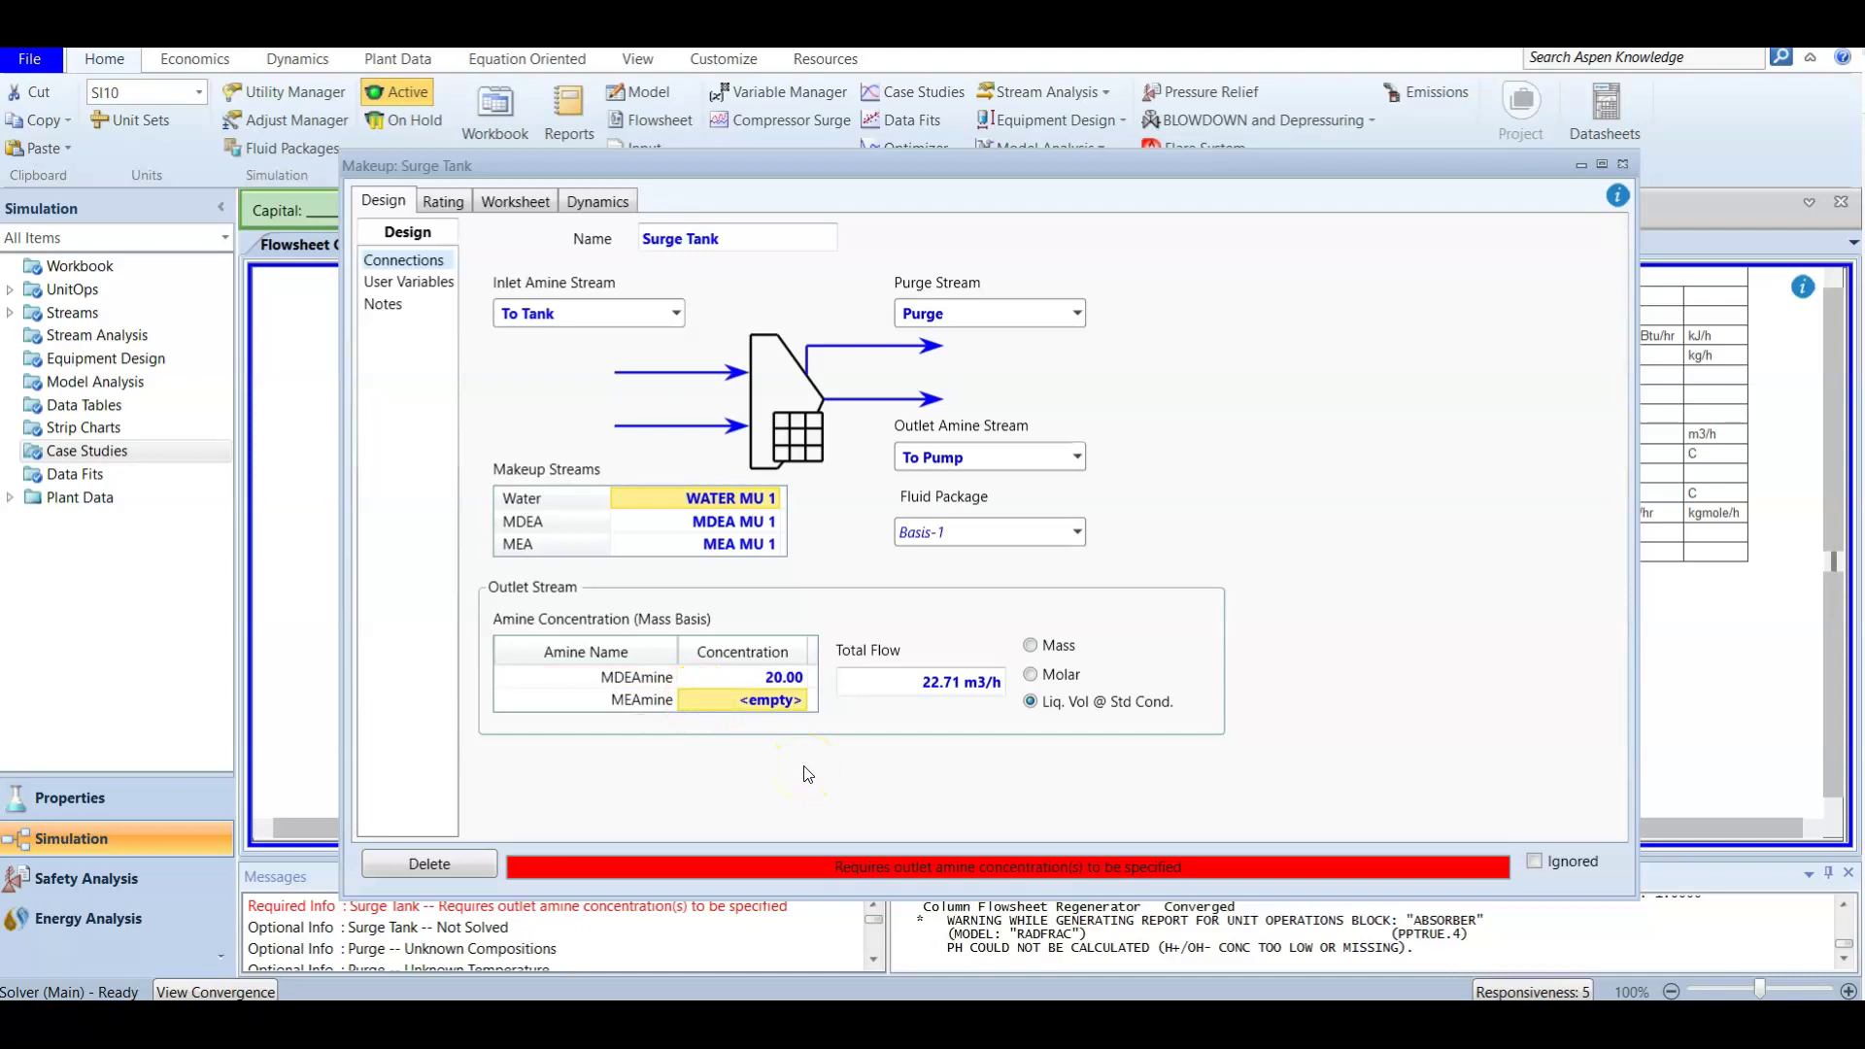
{"action": "type", "text": "0"}
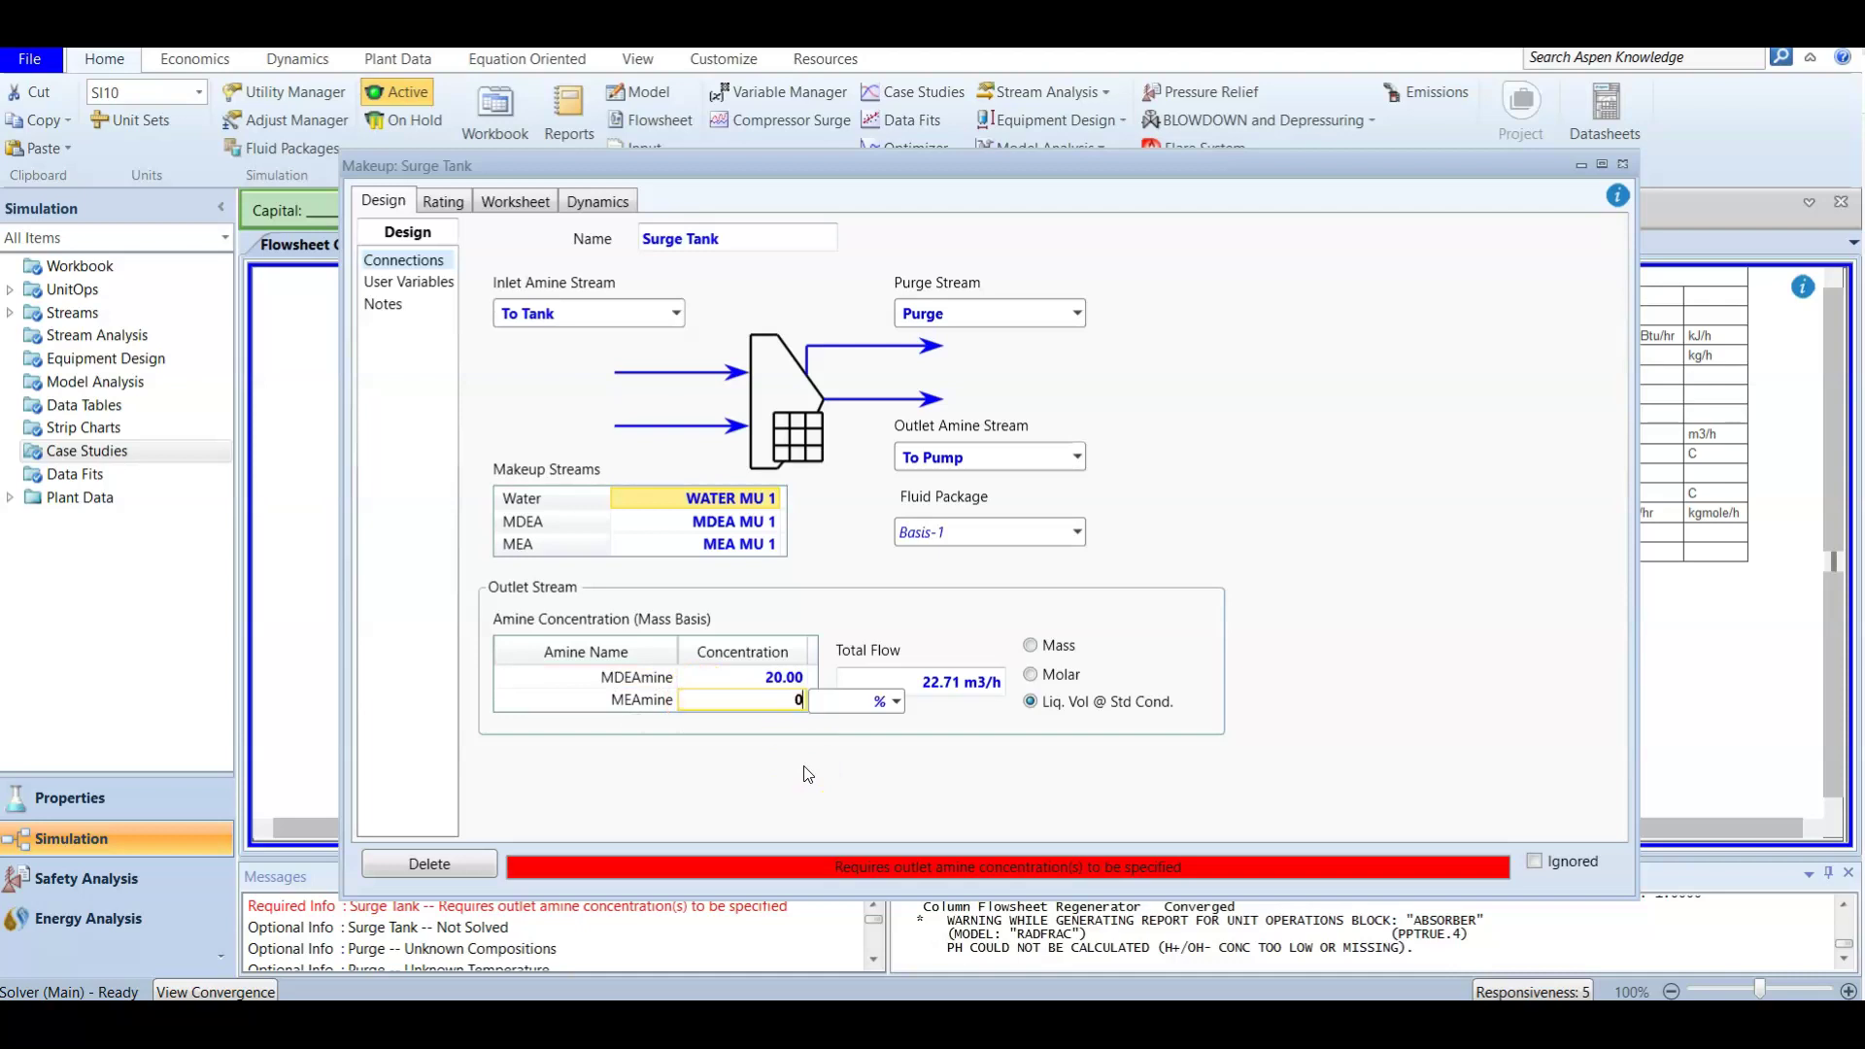
{"action": "key", "text": "Return"}
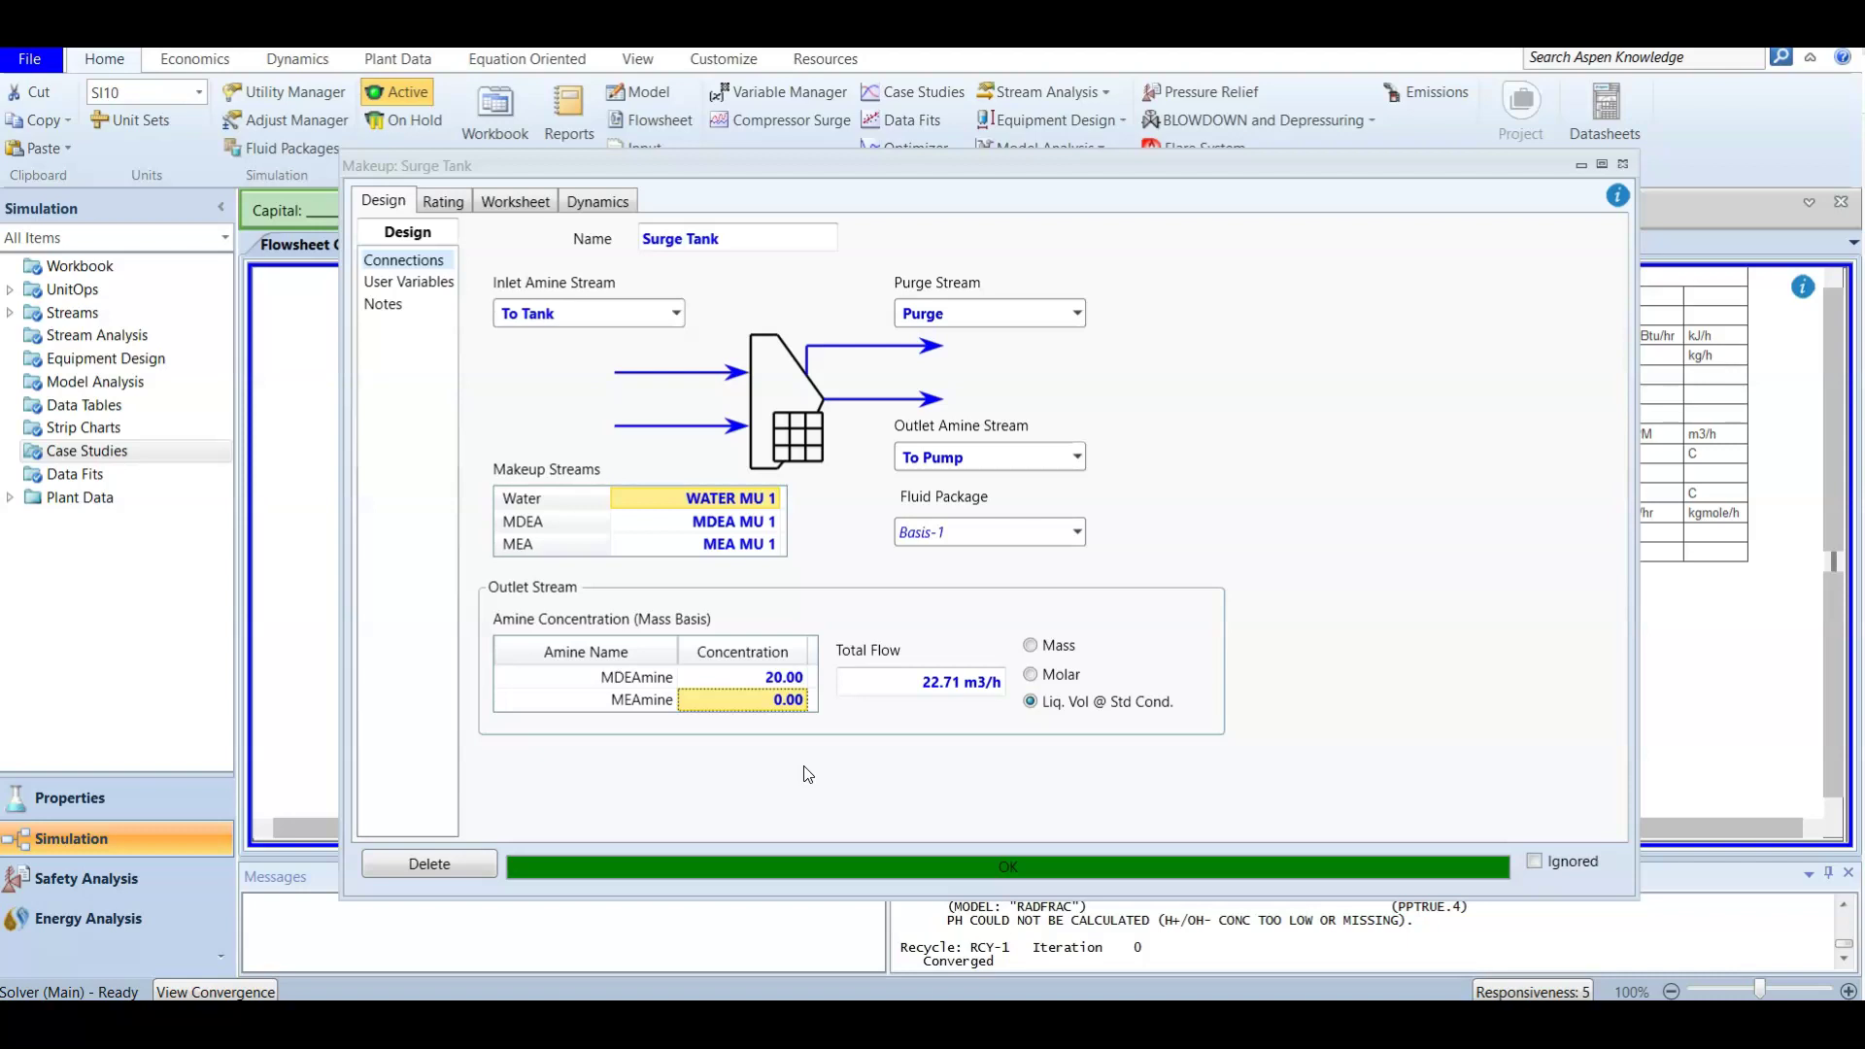
Close the Surge Tank window and review the Amine Unit Dashboard's 100.0 USGPM recirculation.
{"action": "left_click", "coordinate": [1620, 167]}
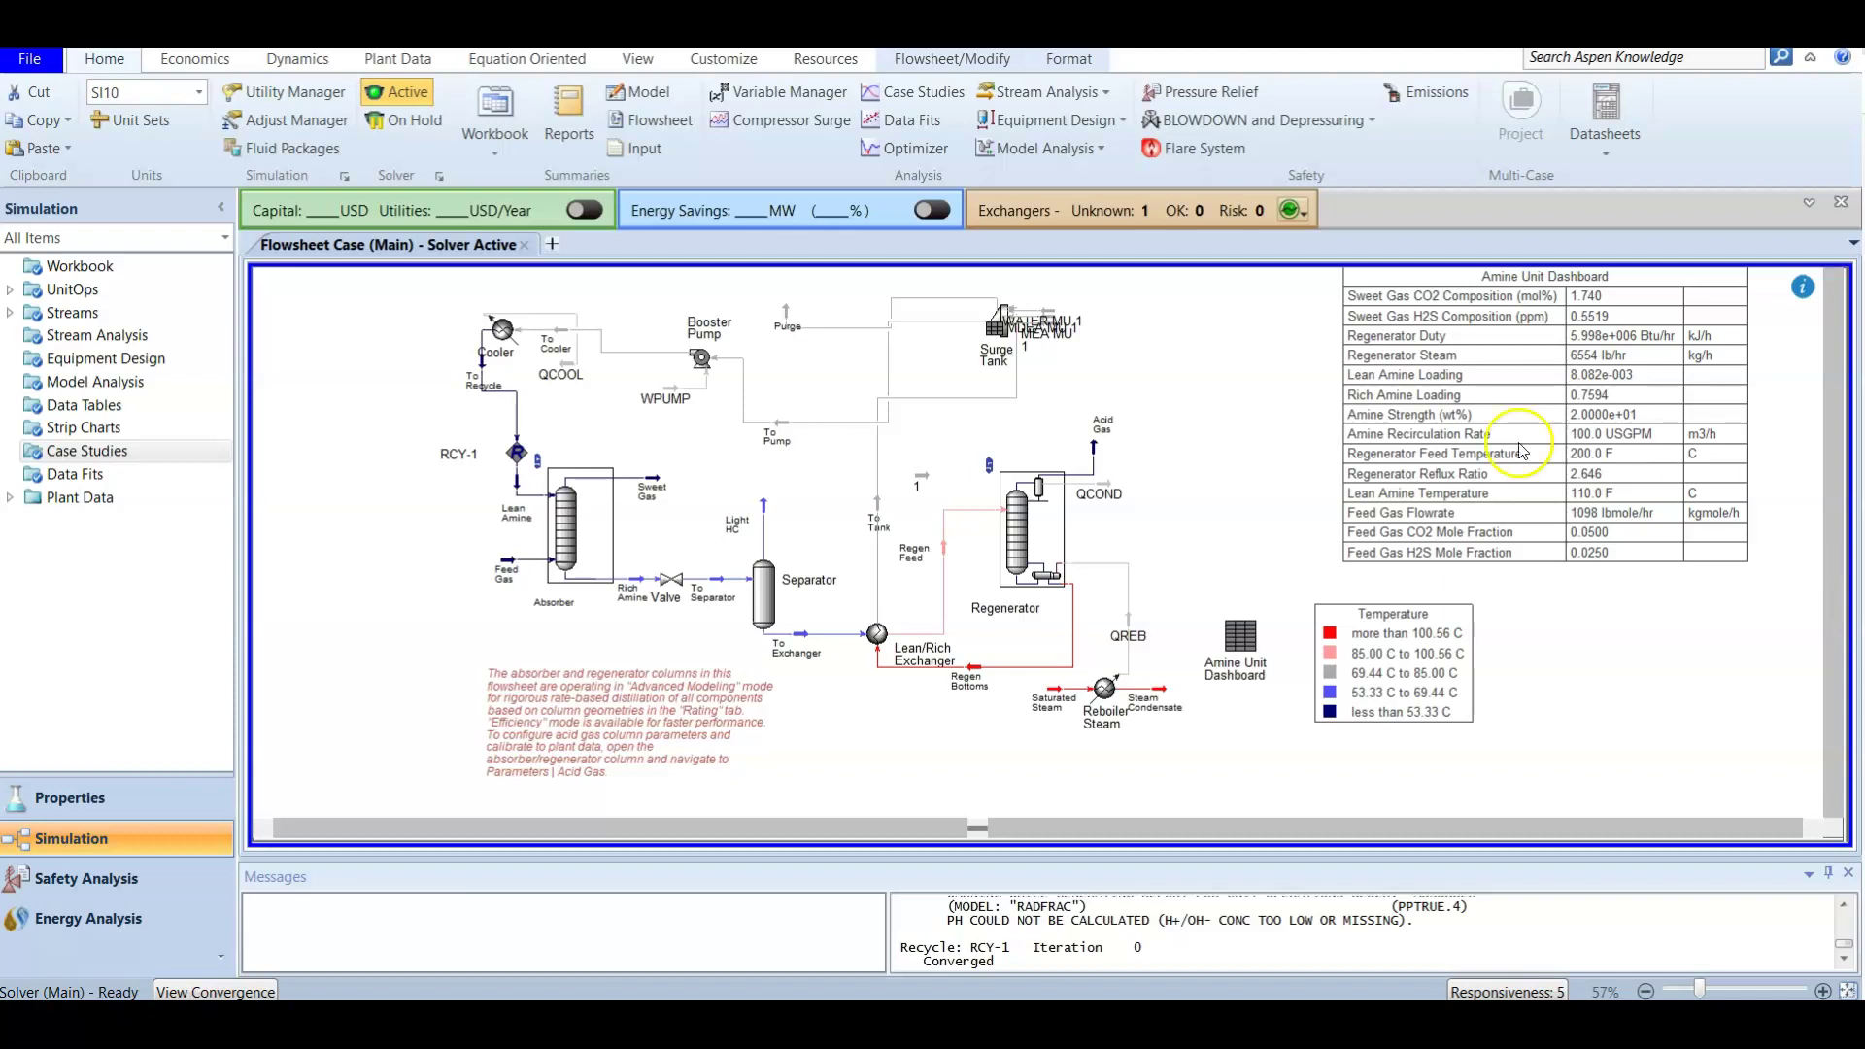
{"action": "left_click", "coordinate": [428, 623]}
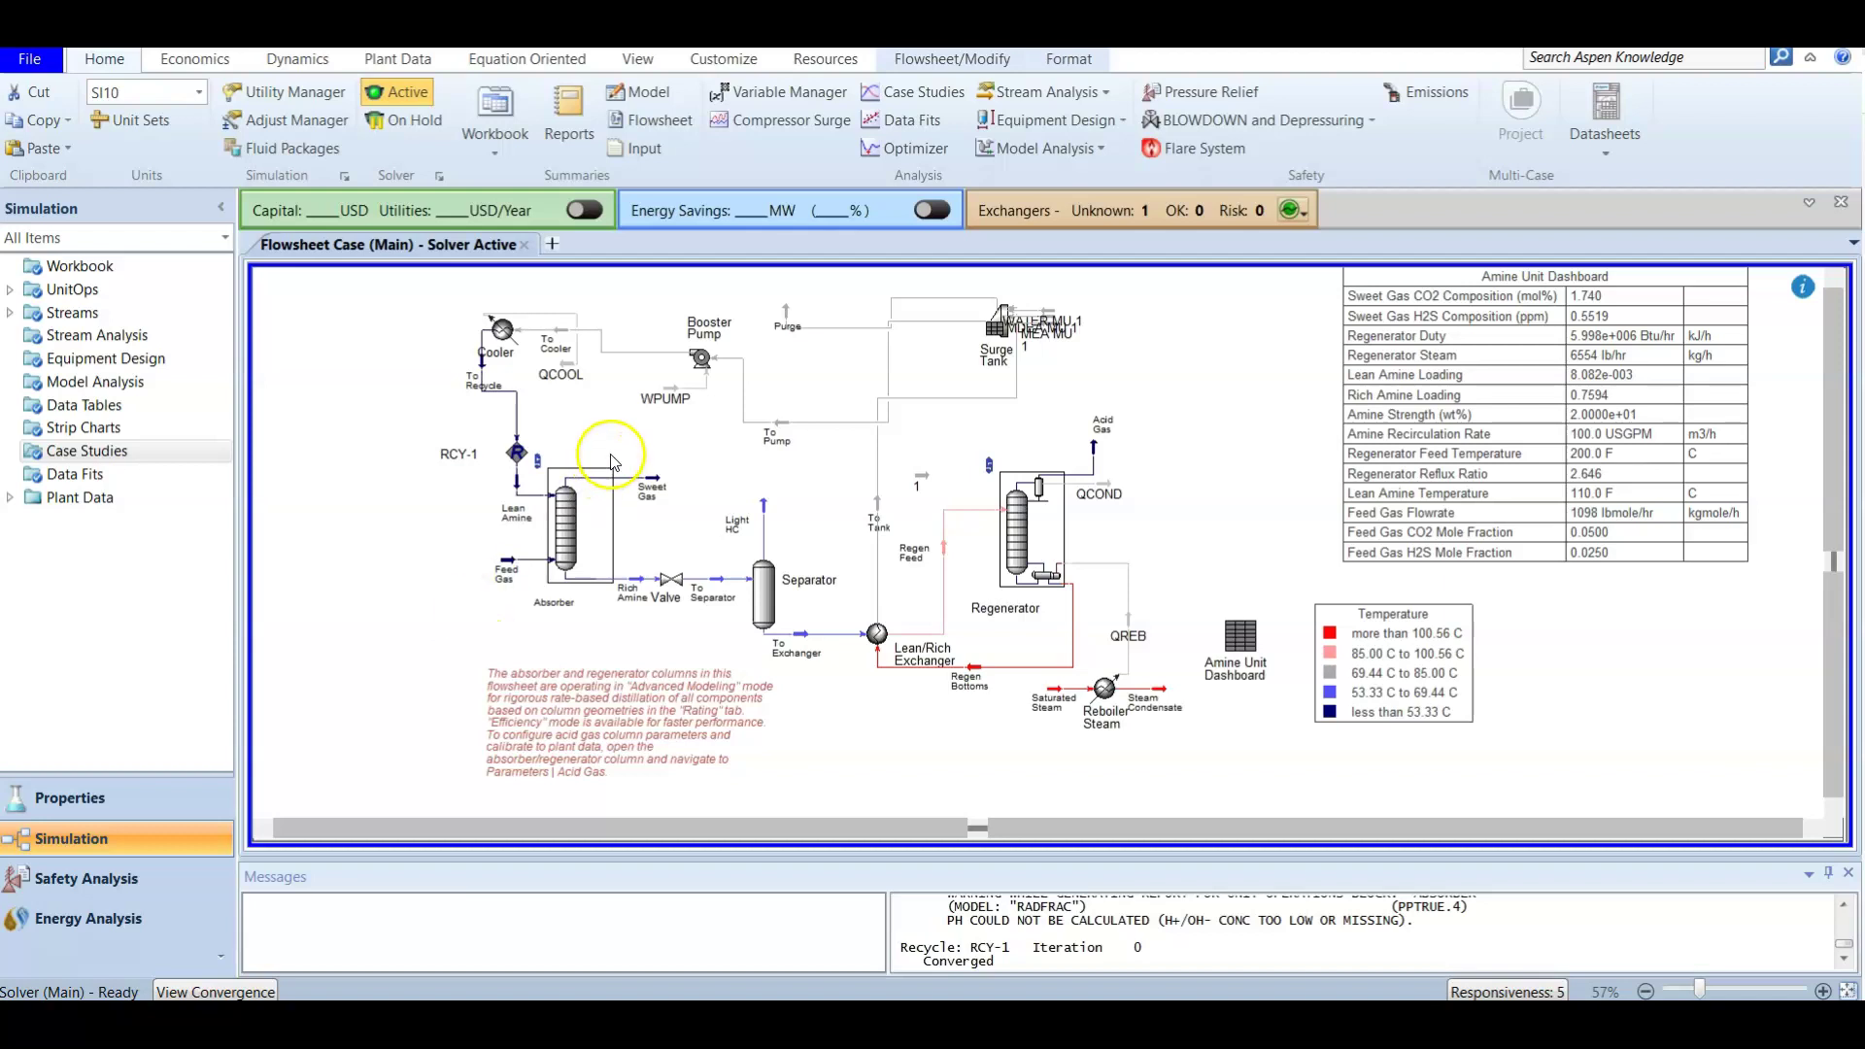
{"action": "double_click", "coordinate": [652, 486]}
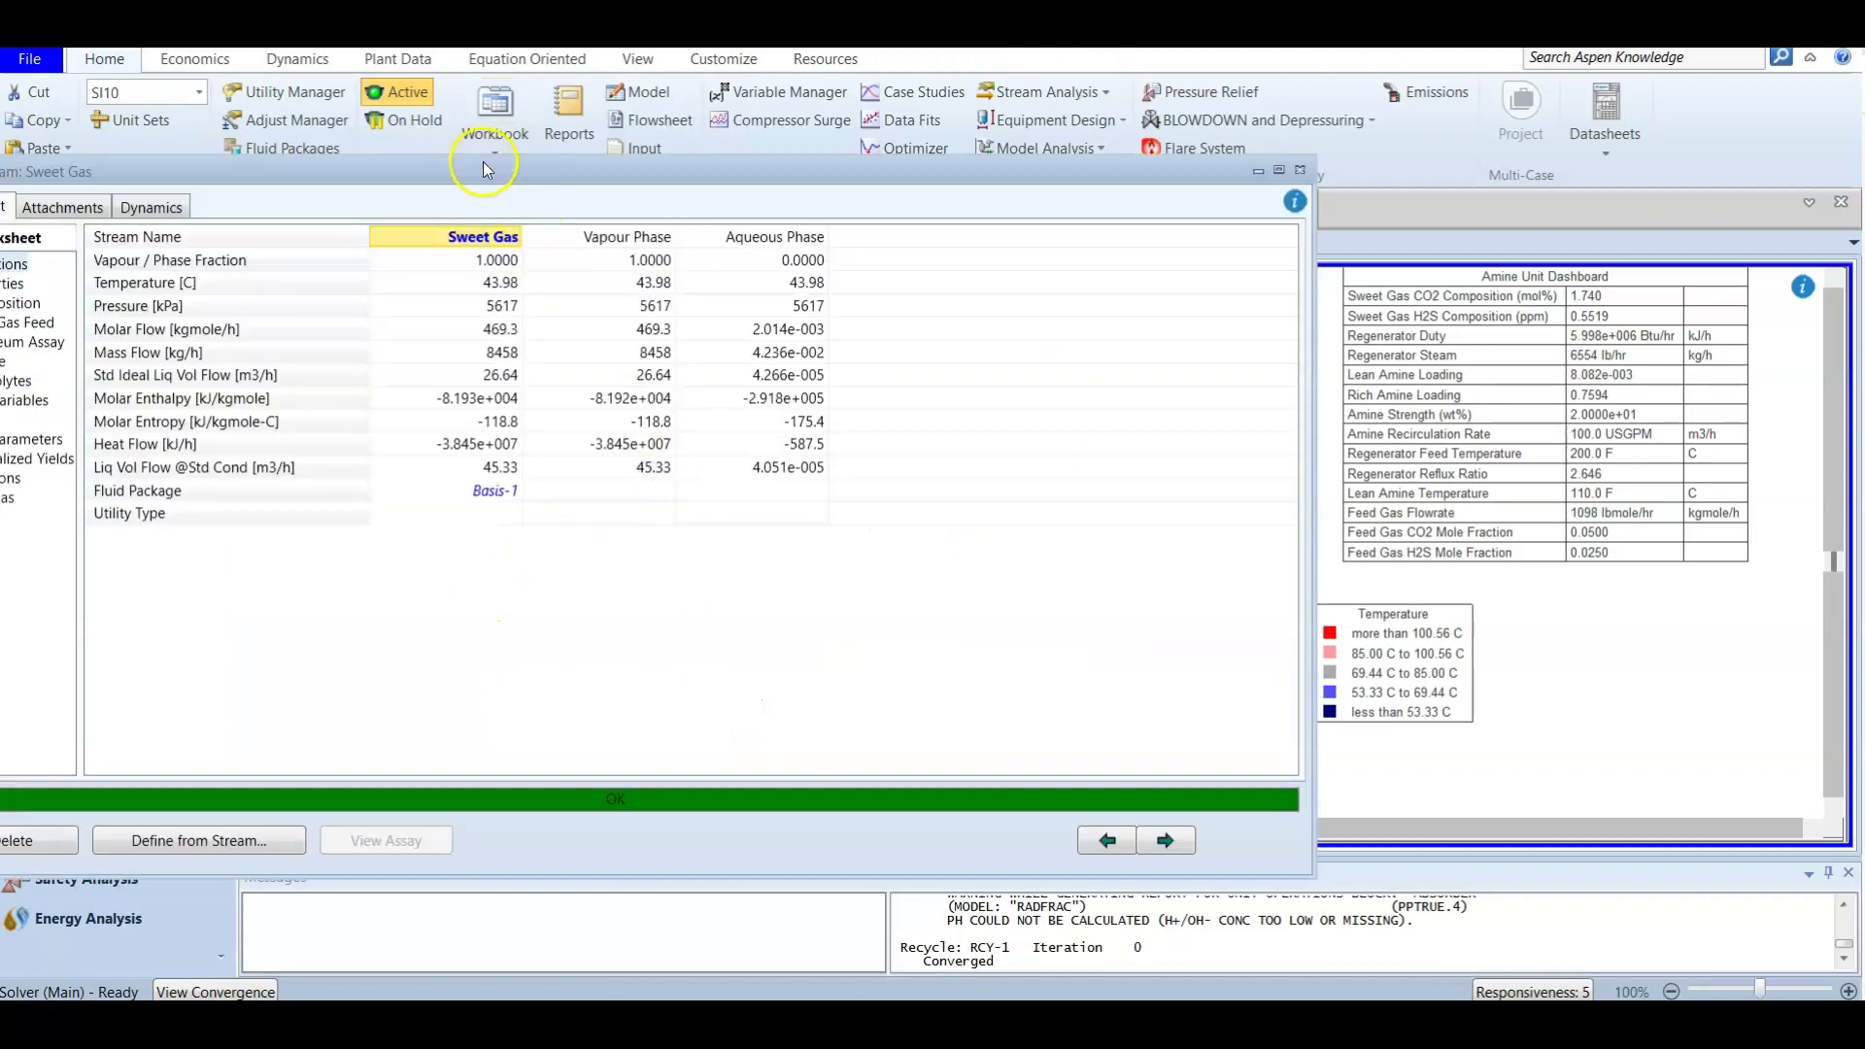
{"action": "left_click_drag", "start_coordinate": [499, 172], "coordinate": [864, 172]}
{"action": "left_click", "coordinate": [497, 303]}
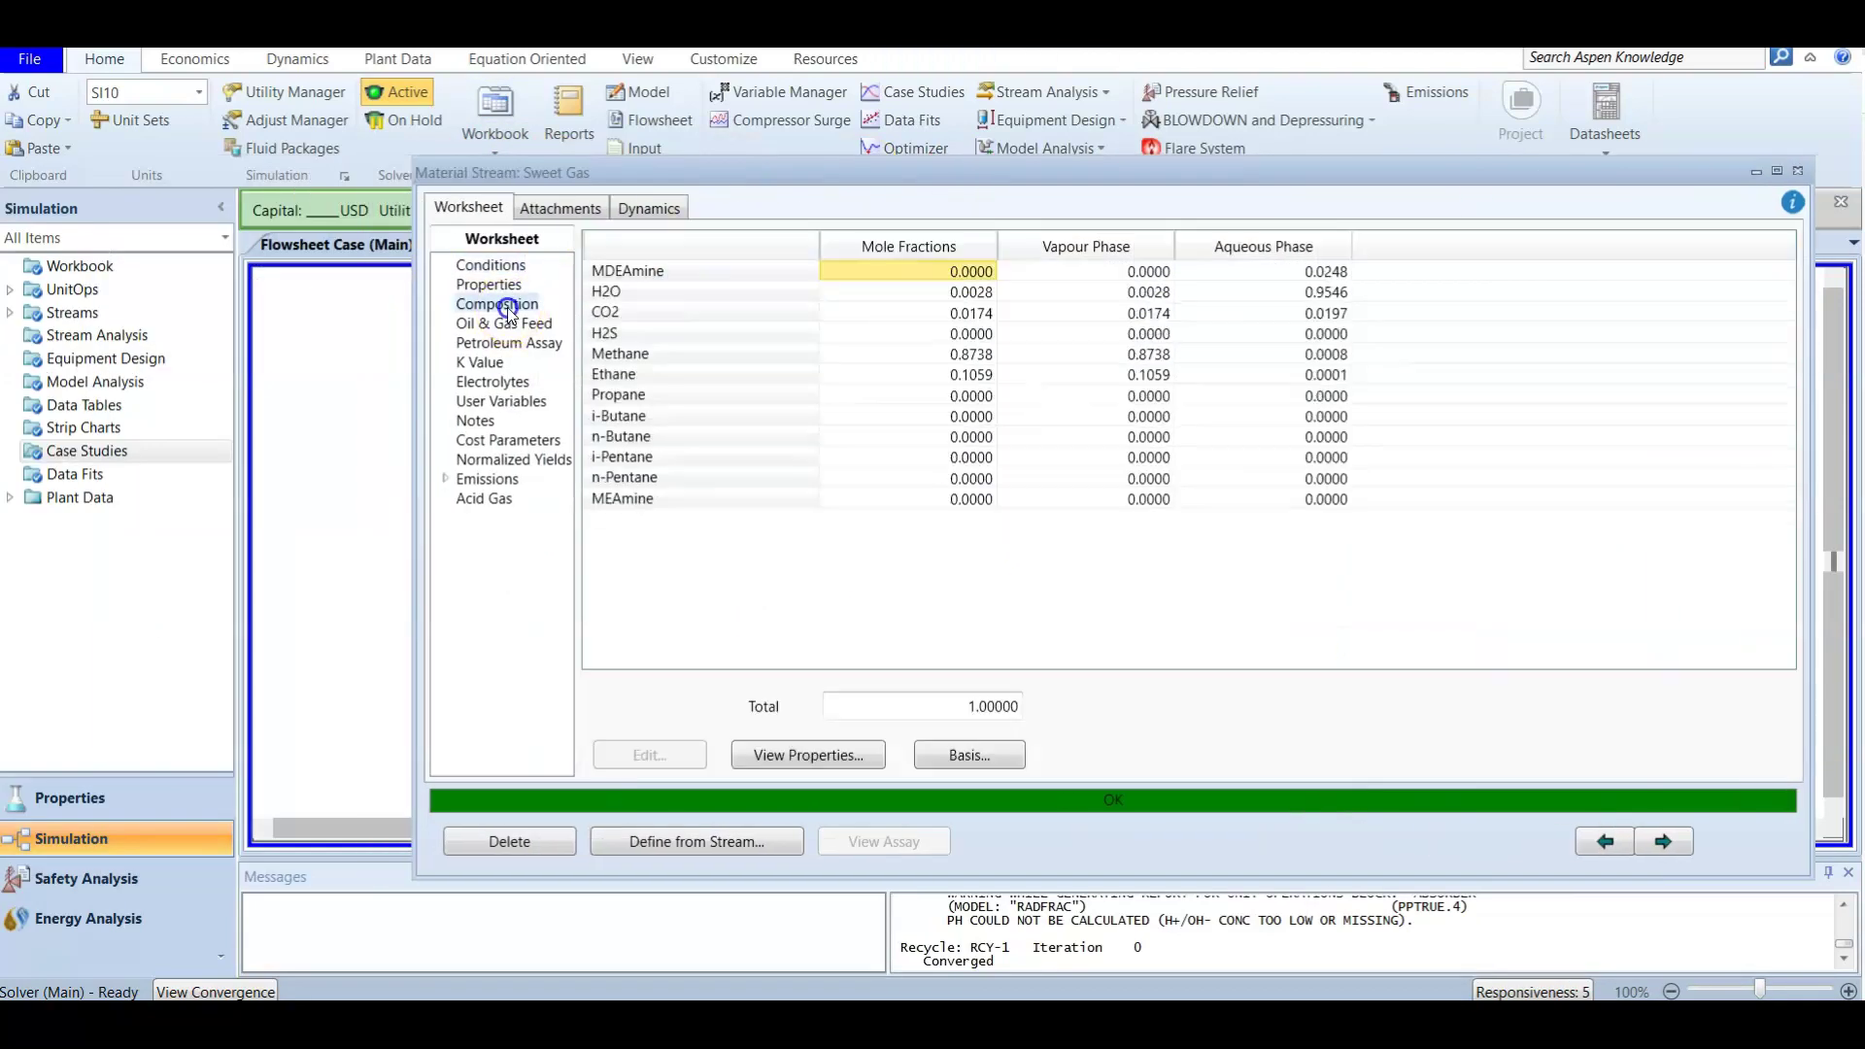
{"action": "left_click", "coordinate": [614, 333]}
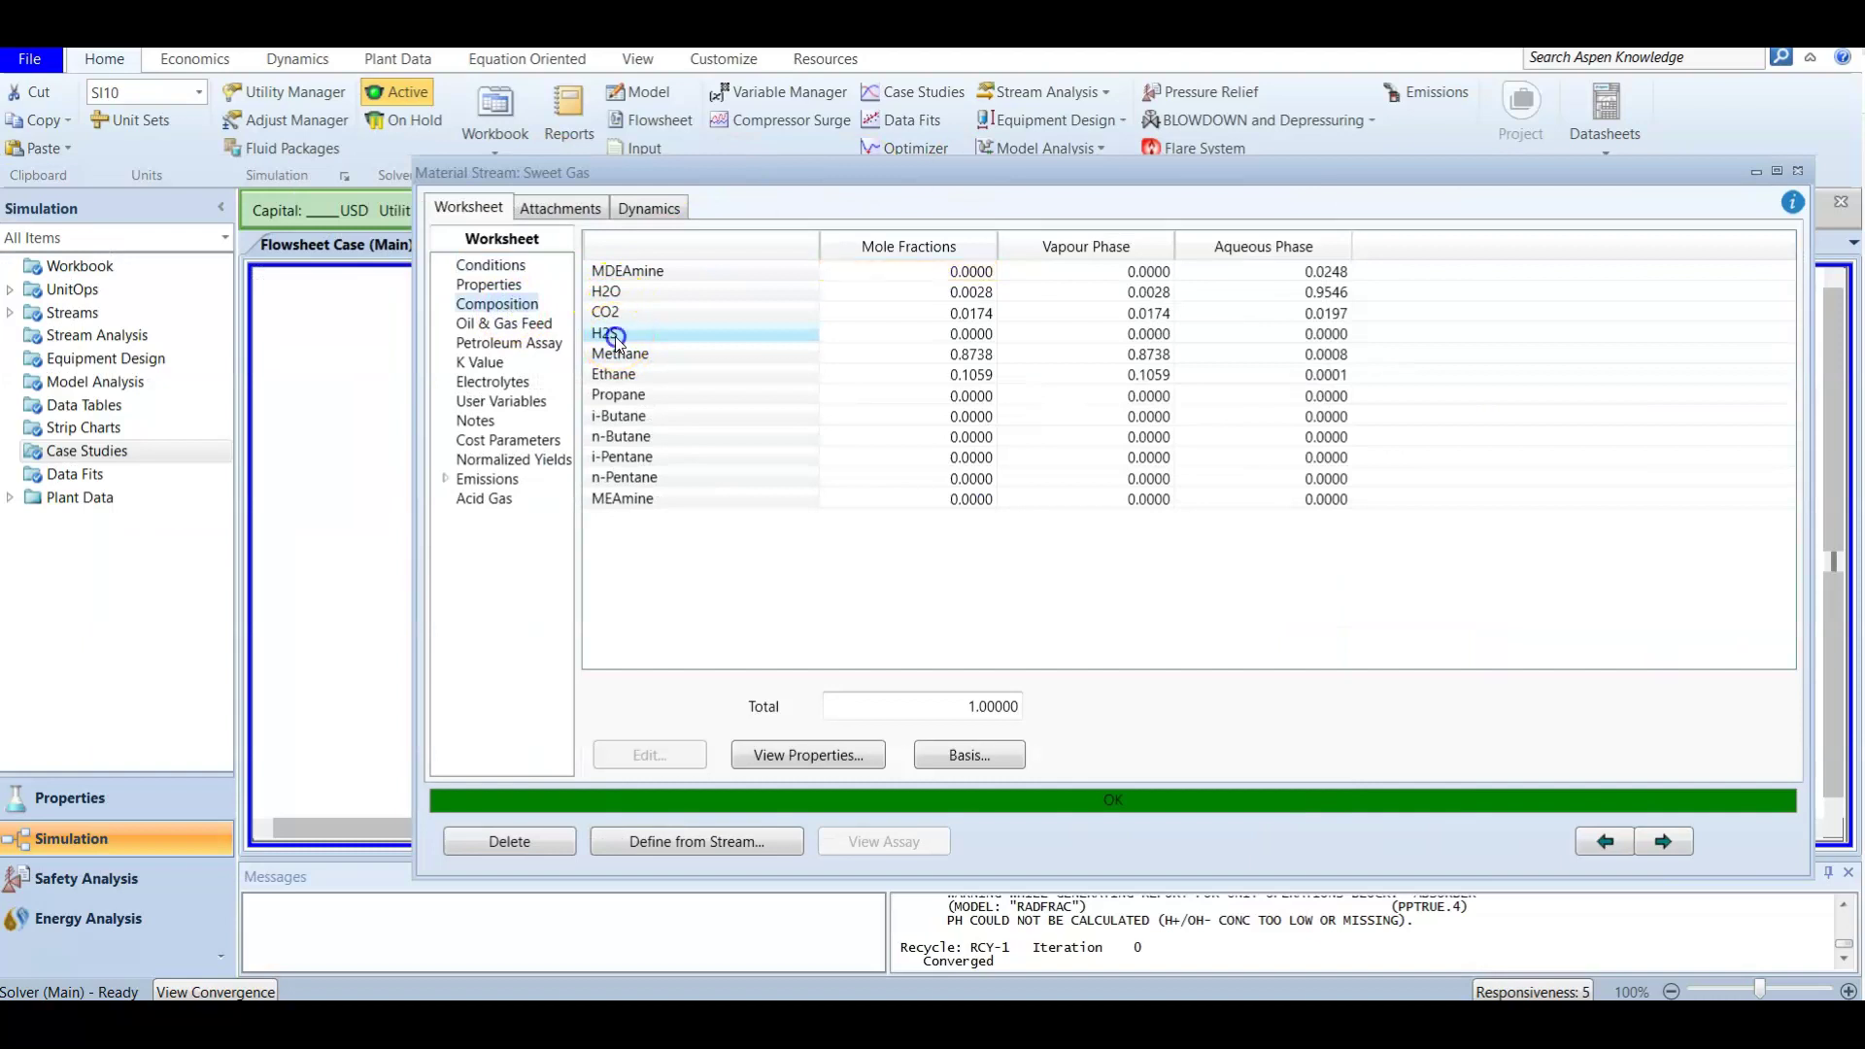
{"action": "left_click", "coordinate": [878, 334]}
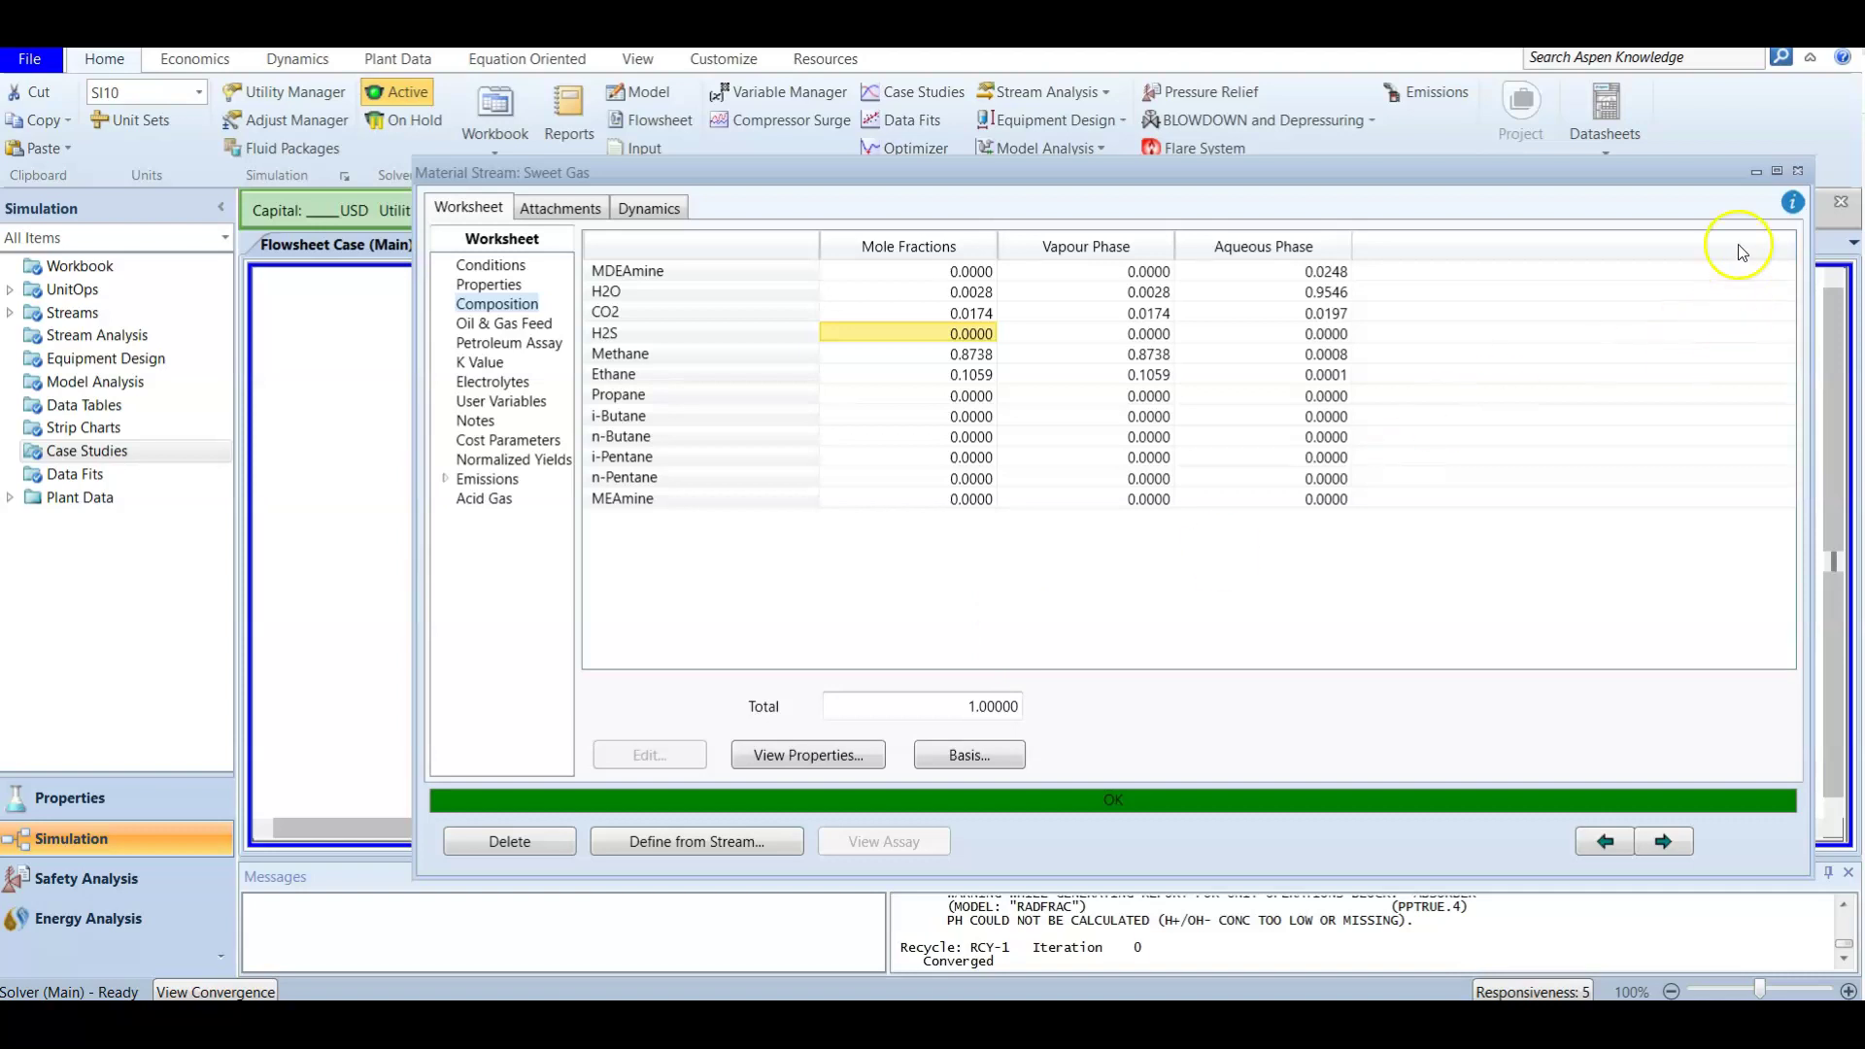
{"action": "left_click", "coordinate": [1798, 171]}
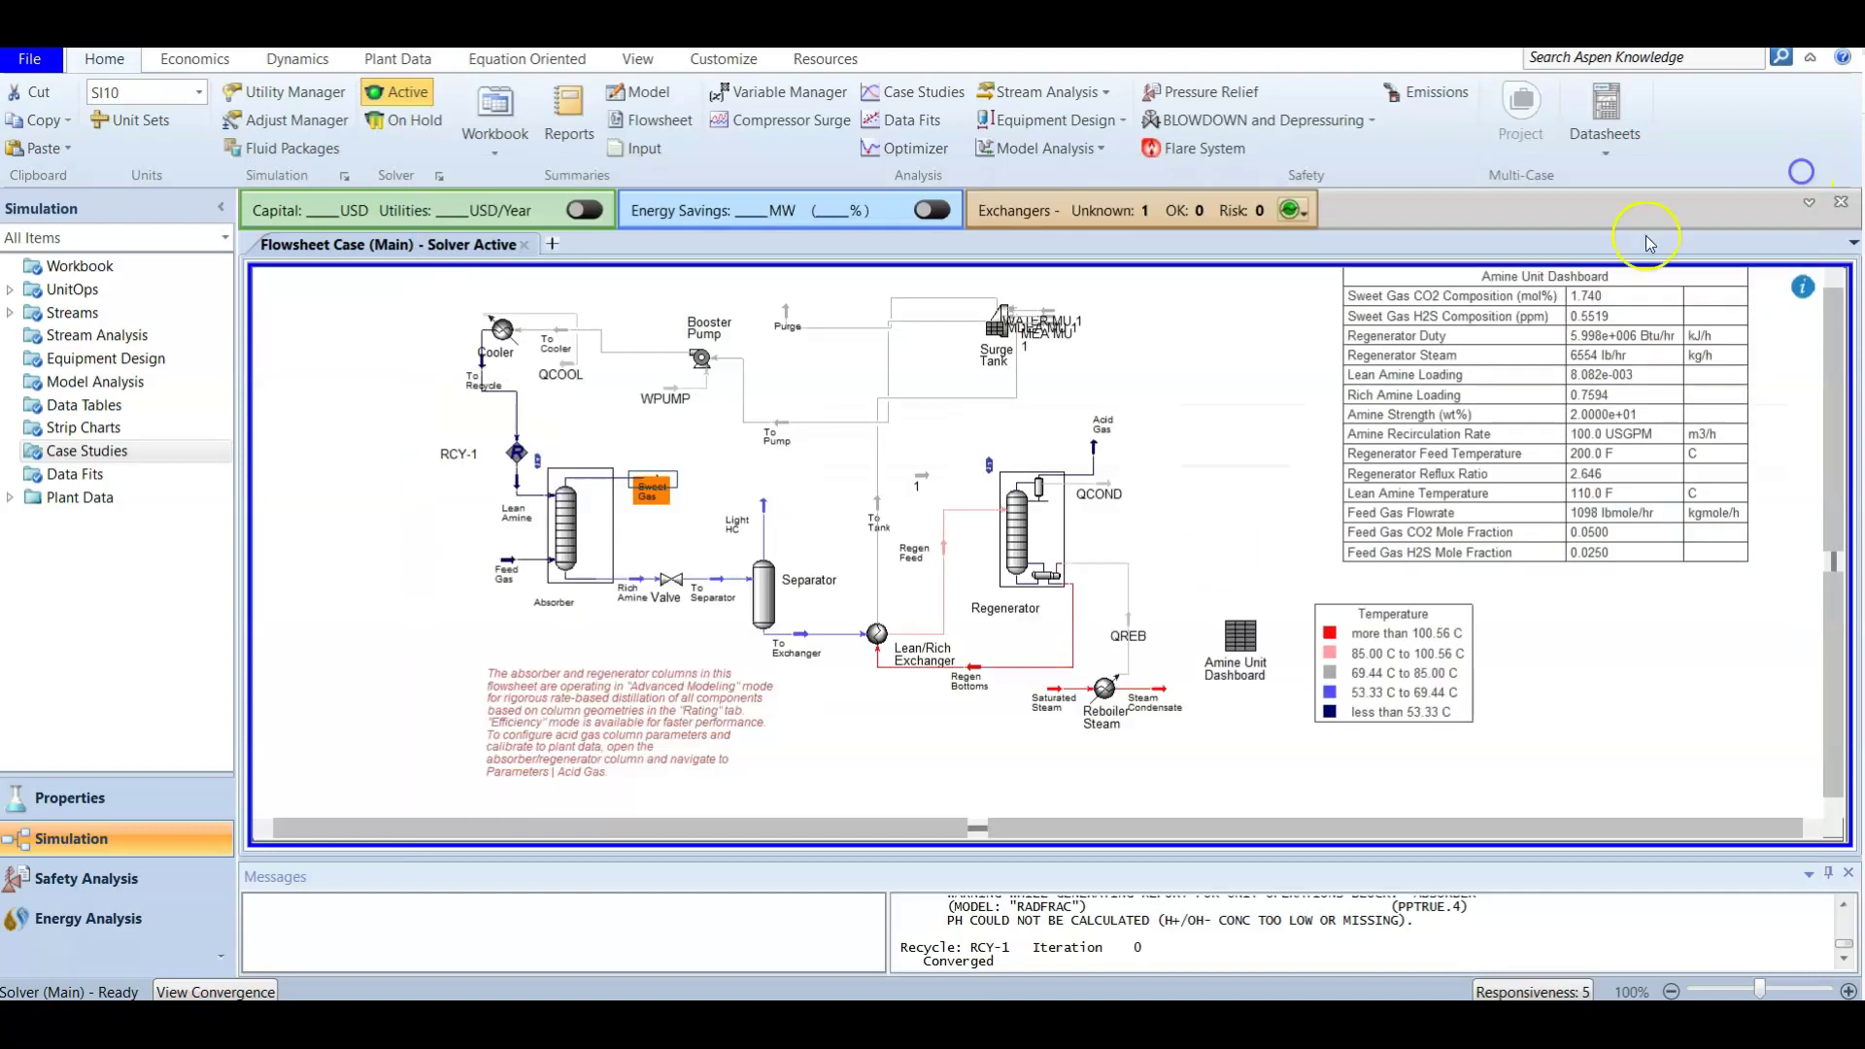
Show the Regenerator's Performance summary, with SOURGAS at 1146.9451 kg/h.
{"action": "left_click", "coordinate": [562, 528]}
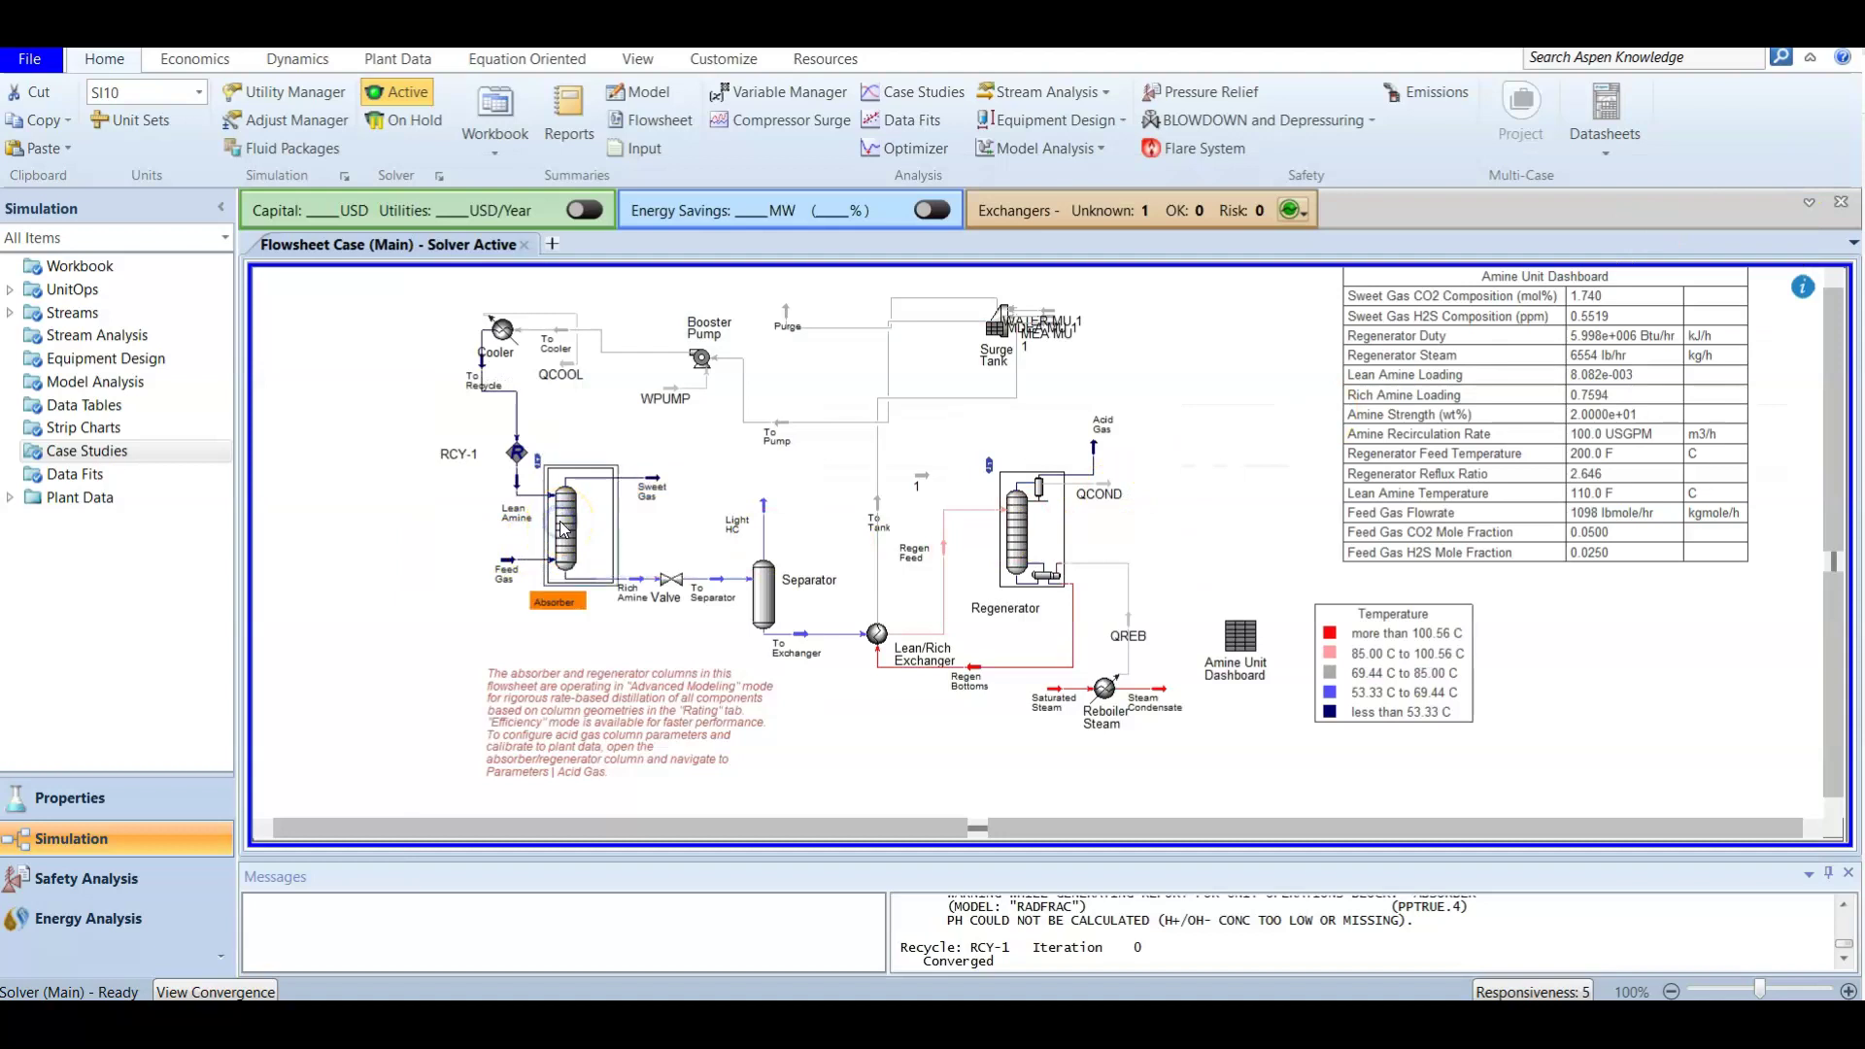
{"action": "left_click", "coordinate": [581, 534]}
{"action": "left_click", "coordinate": [1329, 903]}
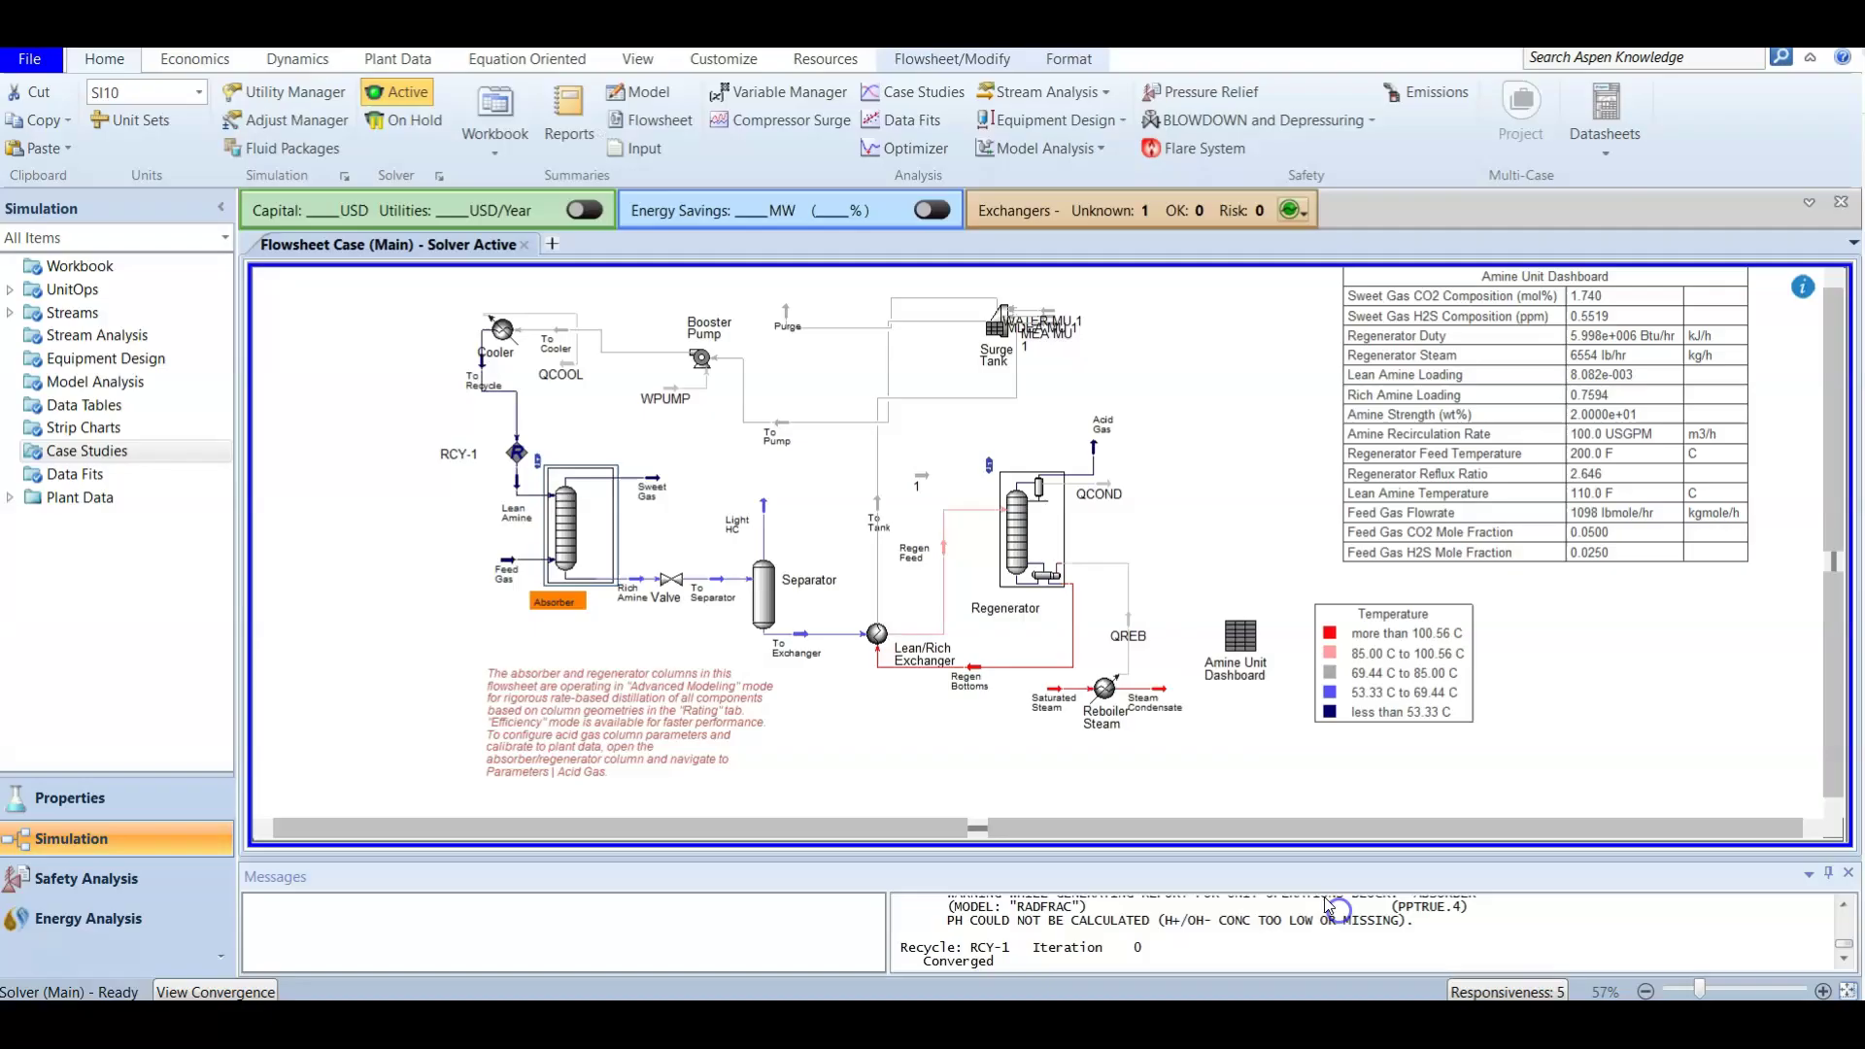
{"action": "left_click_drag", "start_coordinate": [808, 137], "coordinate": [905, 144]}
{"action": "left_click", "coordinate": [772, 167]}
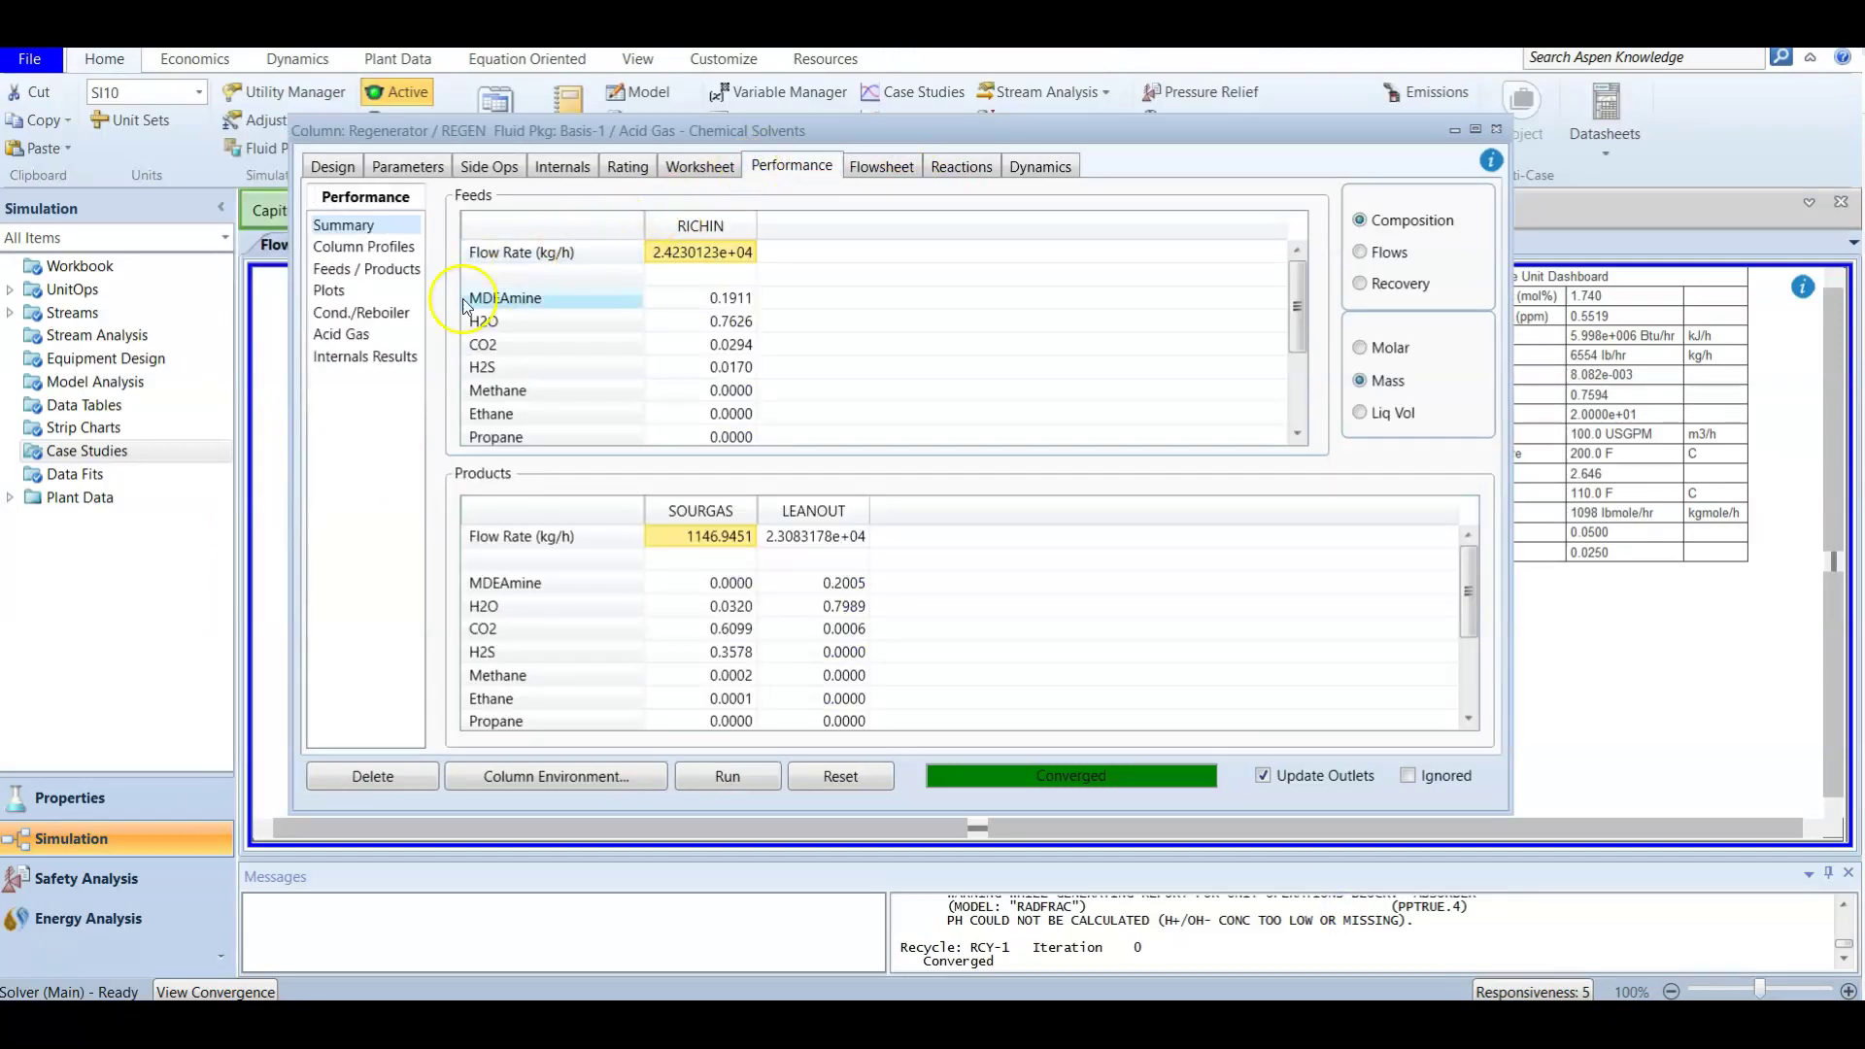
Display the Regenerator's Acid Gas page: SOURGAS H2S 4.015e+005 ppm, CO2 53.00 mole %.
{"action": "left_click", "coordinate": [328, 334]}
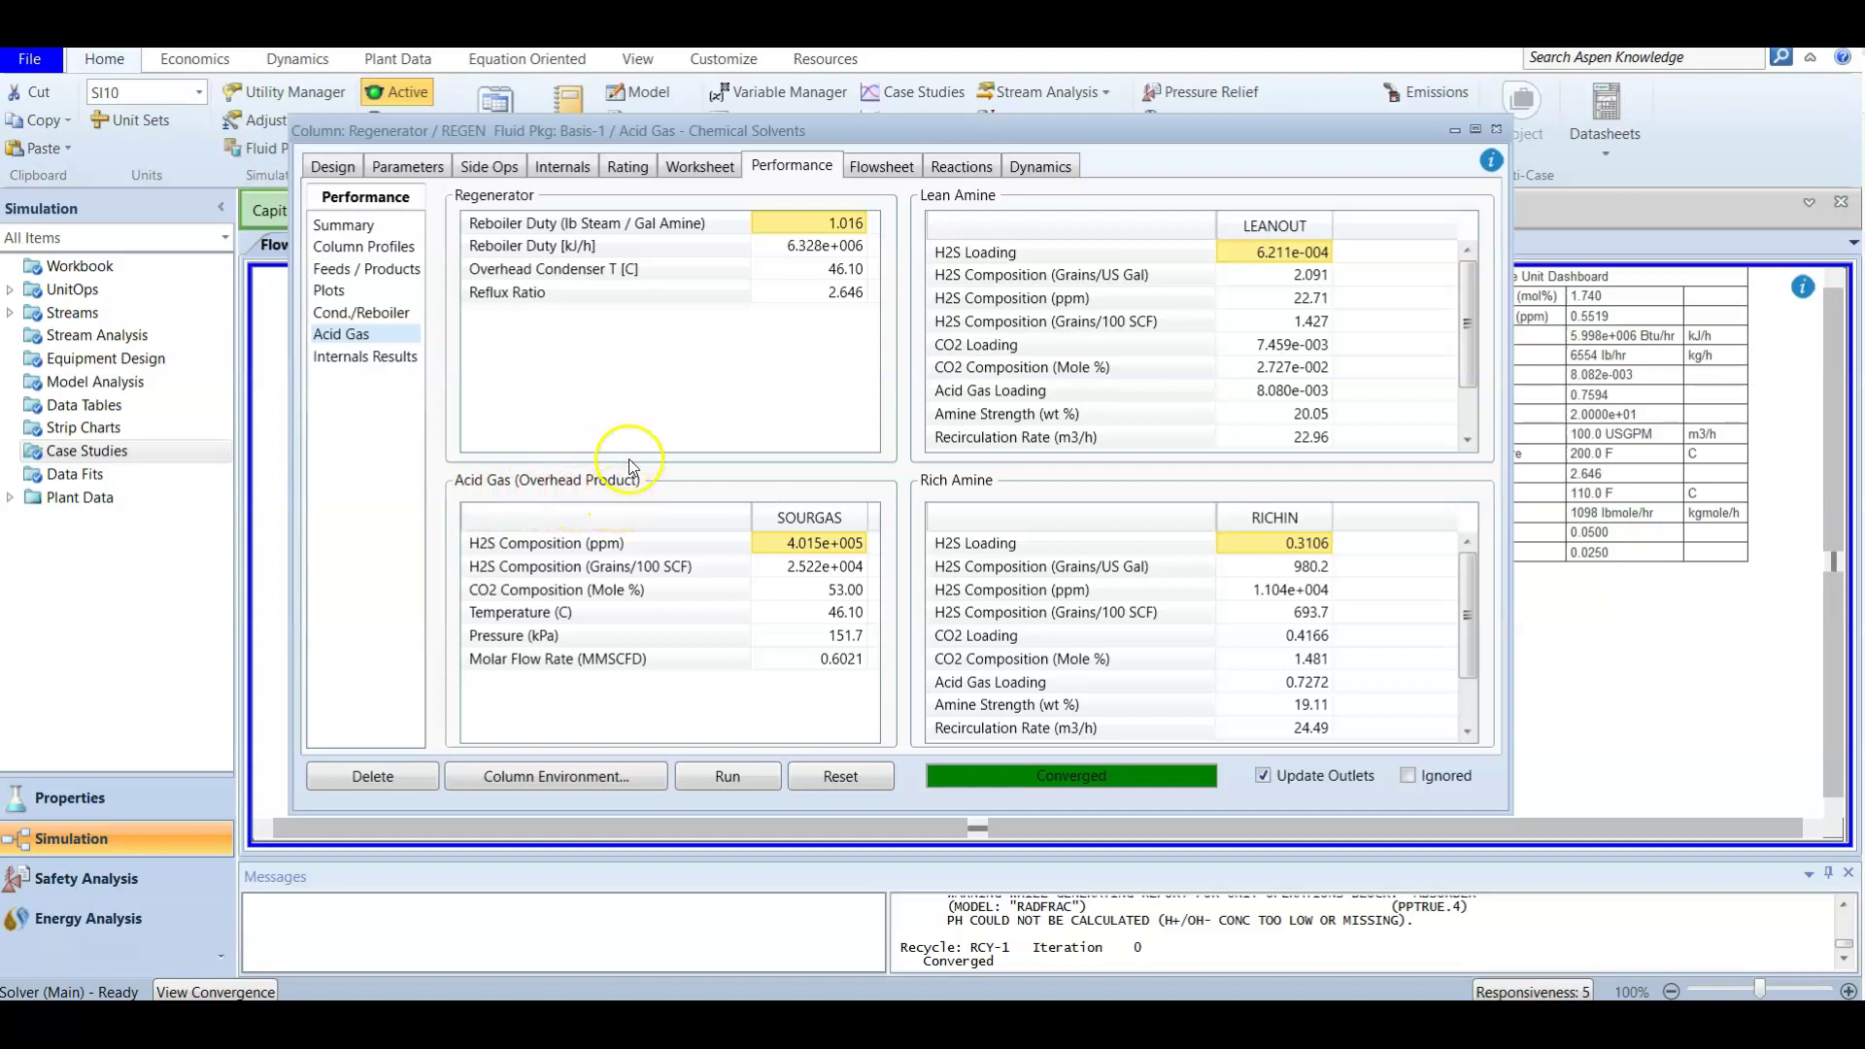
{"action": "left_click", "coordinate": [596, 545]}
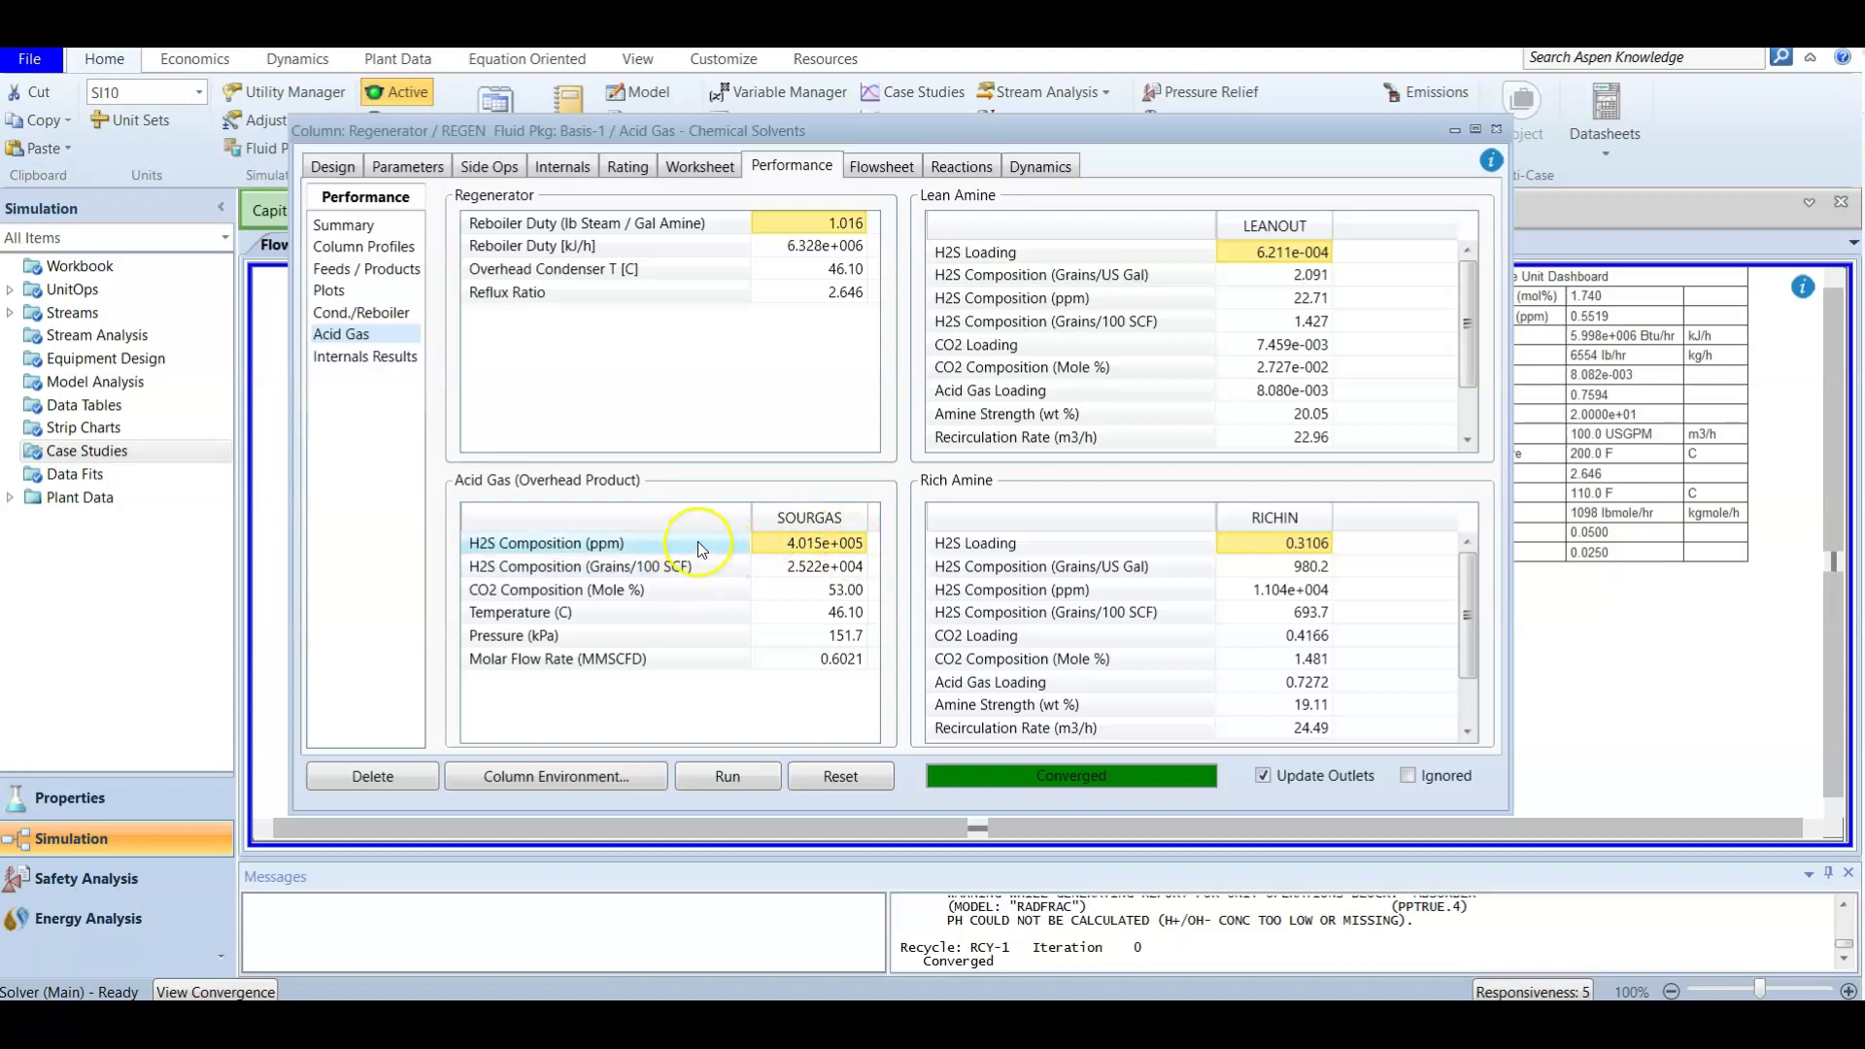
{"action": "left_click", "coordinate": [678, 589]}
{"action": "left_click", "coordinate": [777, 590]}
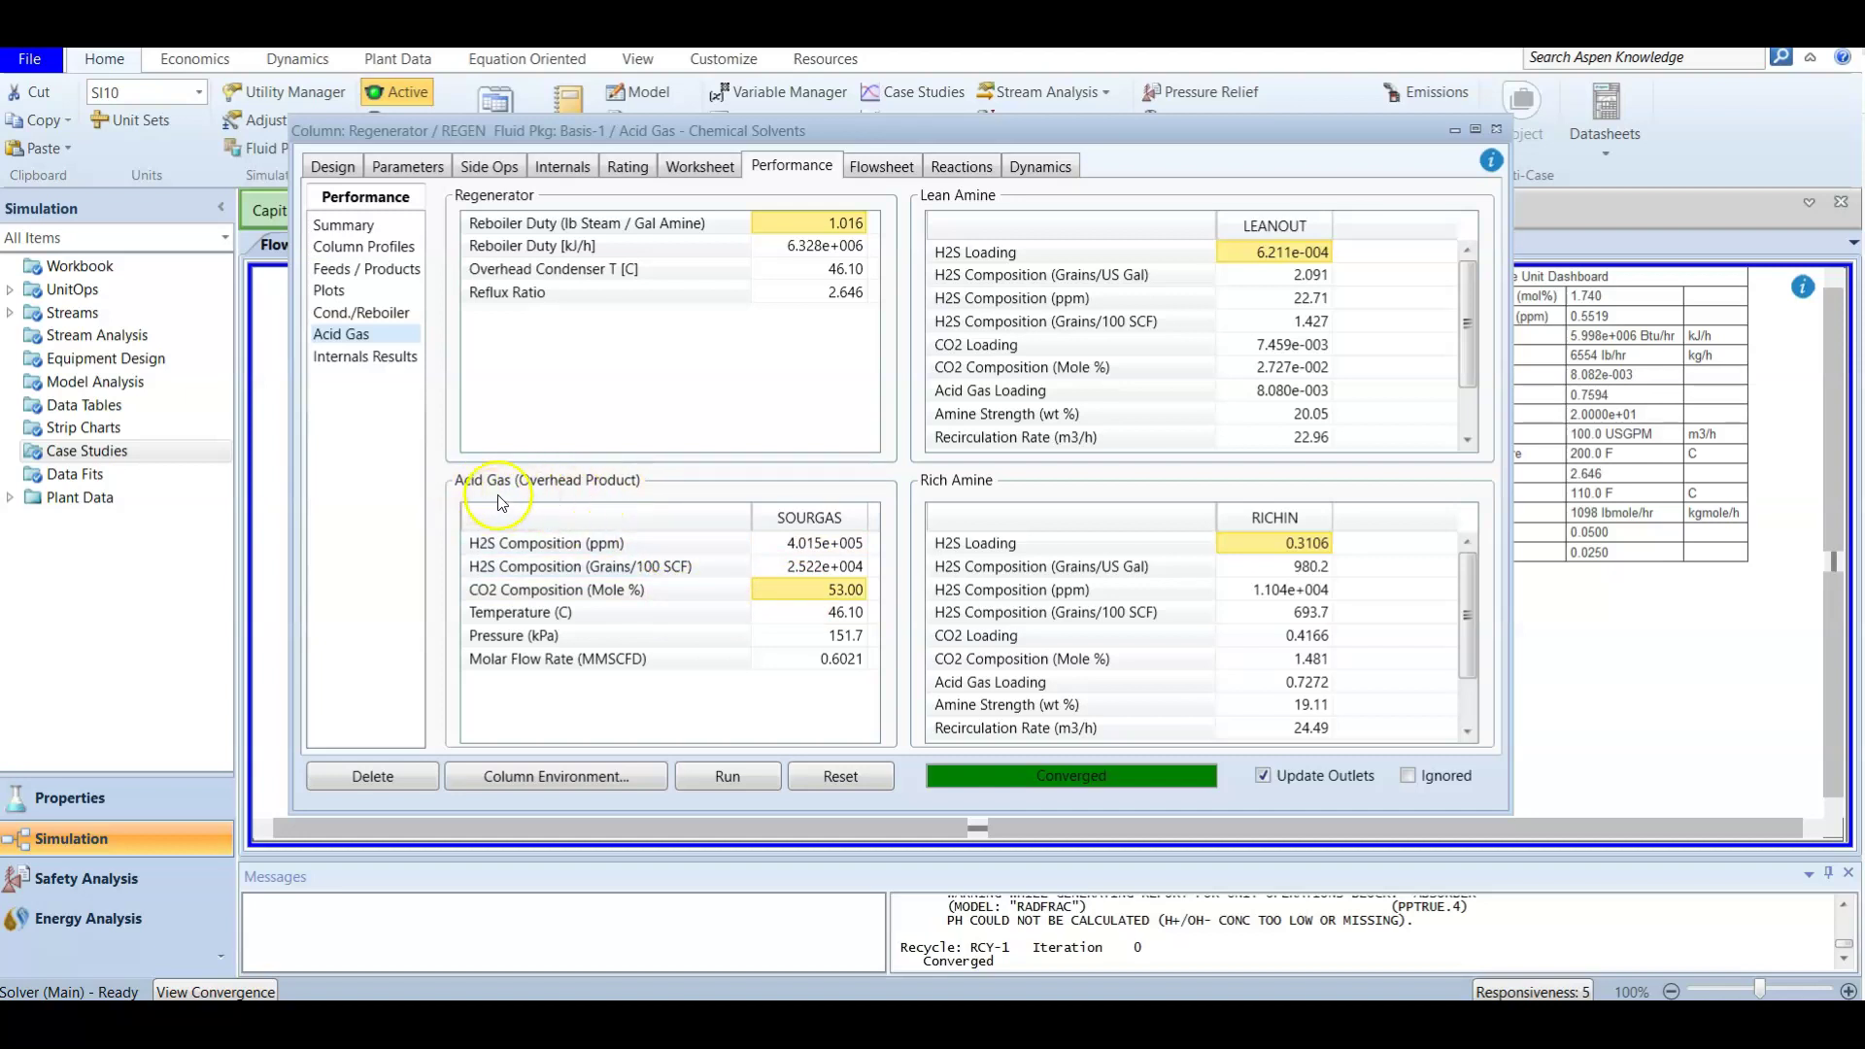
{"action": "left_click_drag", "start_coordinate": [503, 129], "coordinate": [938, 172]}
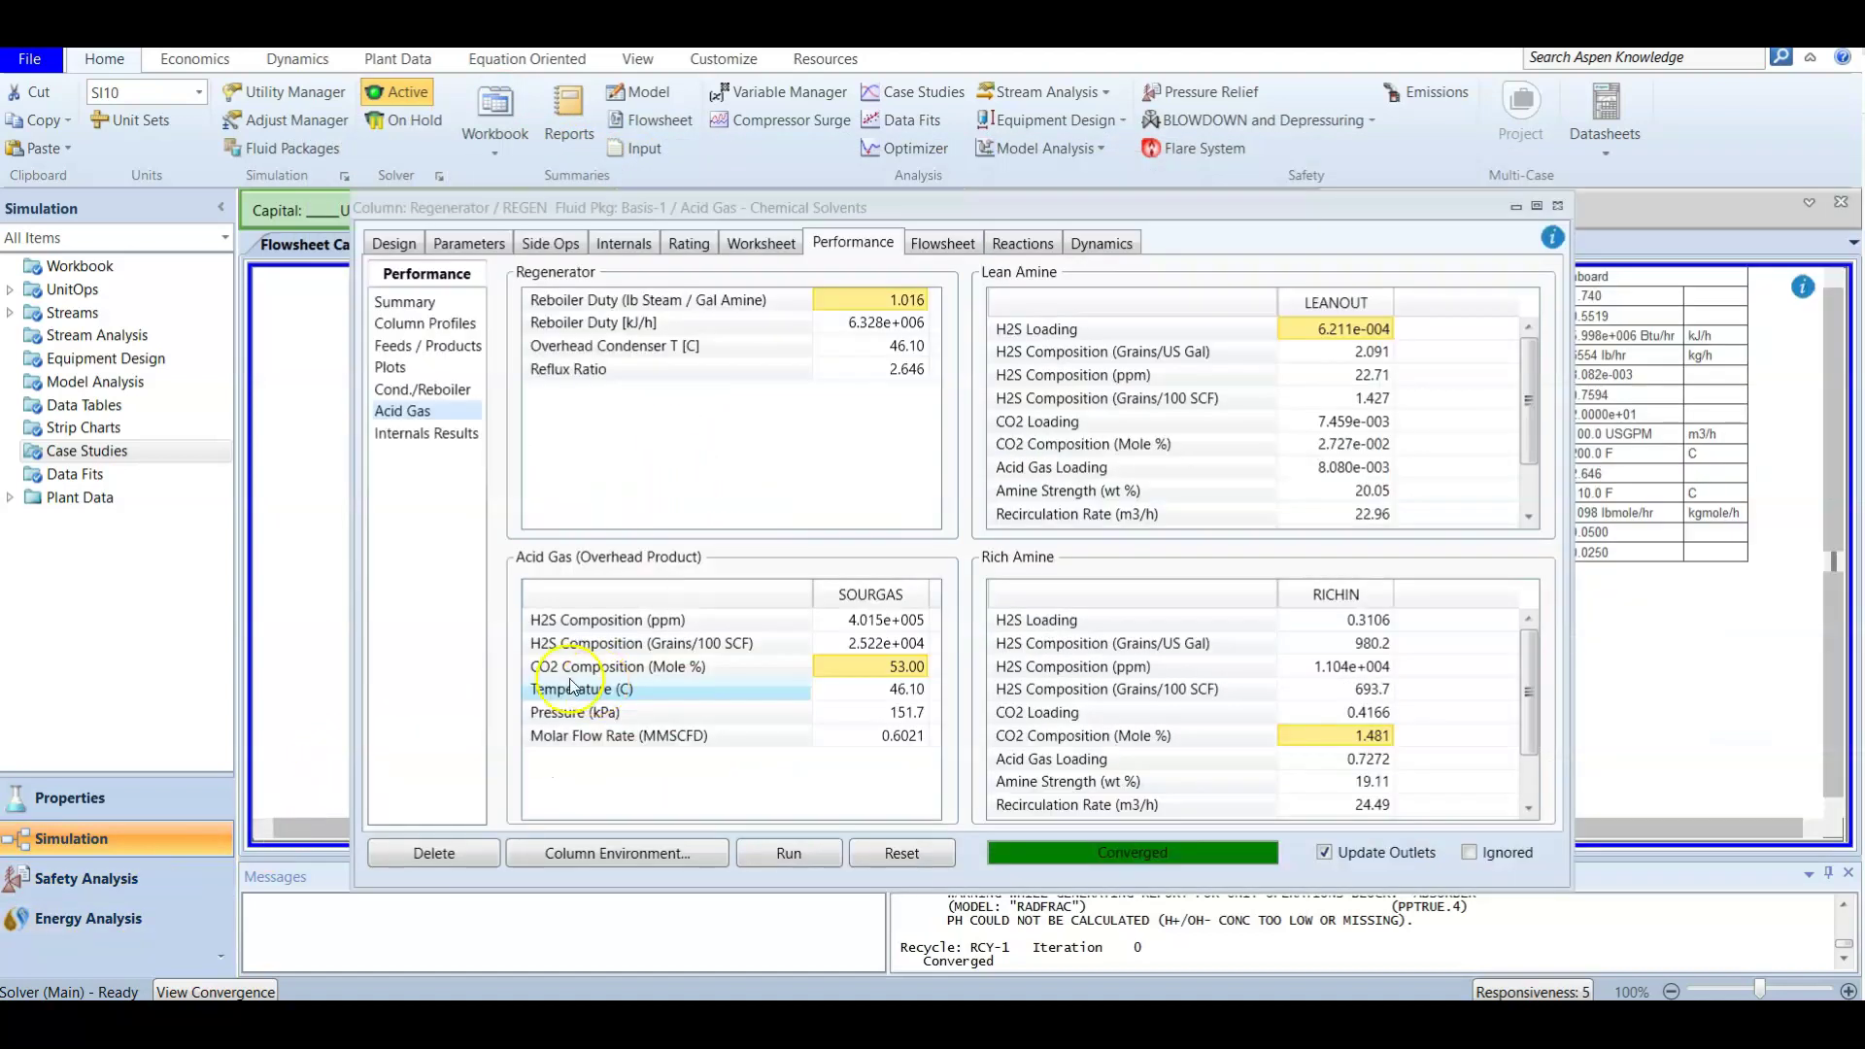
Review the regenerator compositions: overhead CO2 53.00, rich amine CO2 1.481, lean amine CO2 and H2S.
{"action": "left_click", "coordinate": [542, 667]}
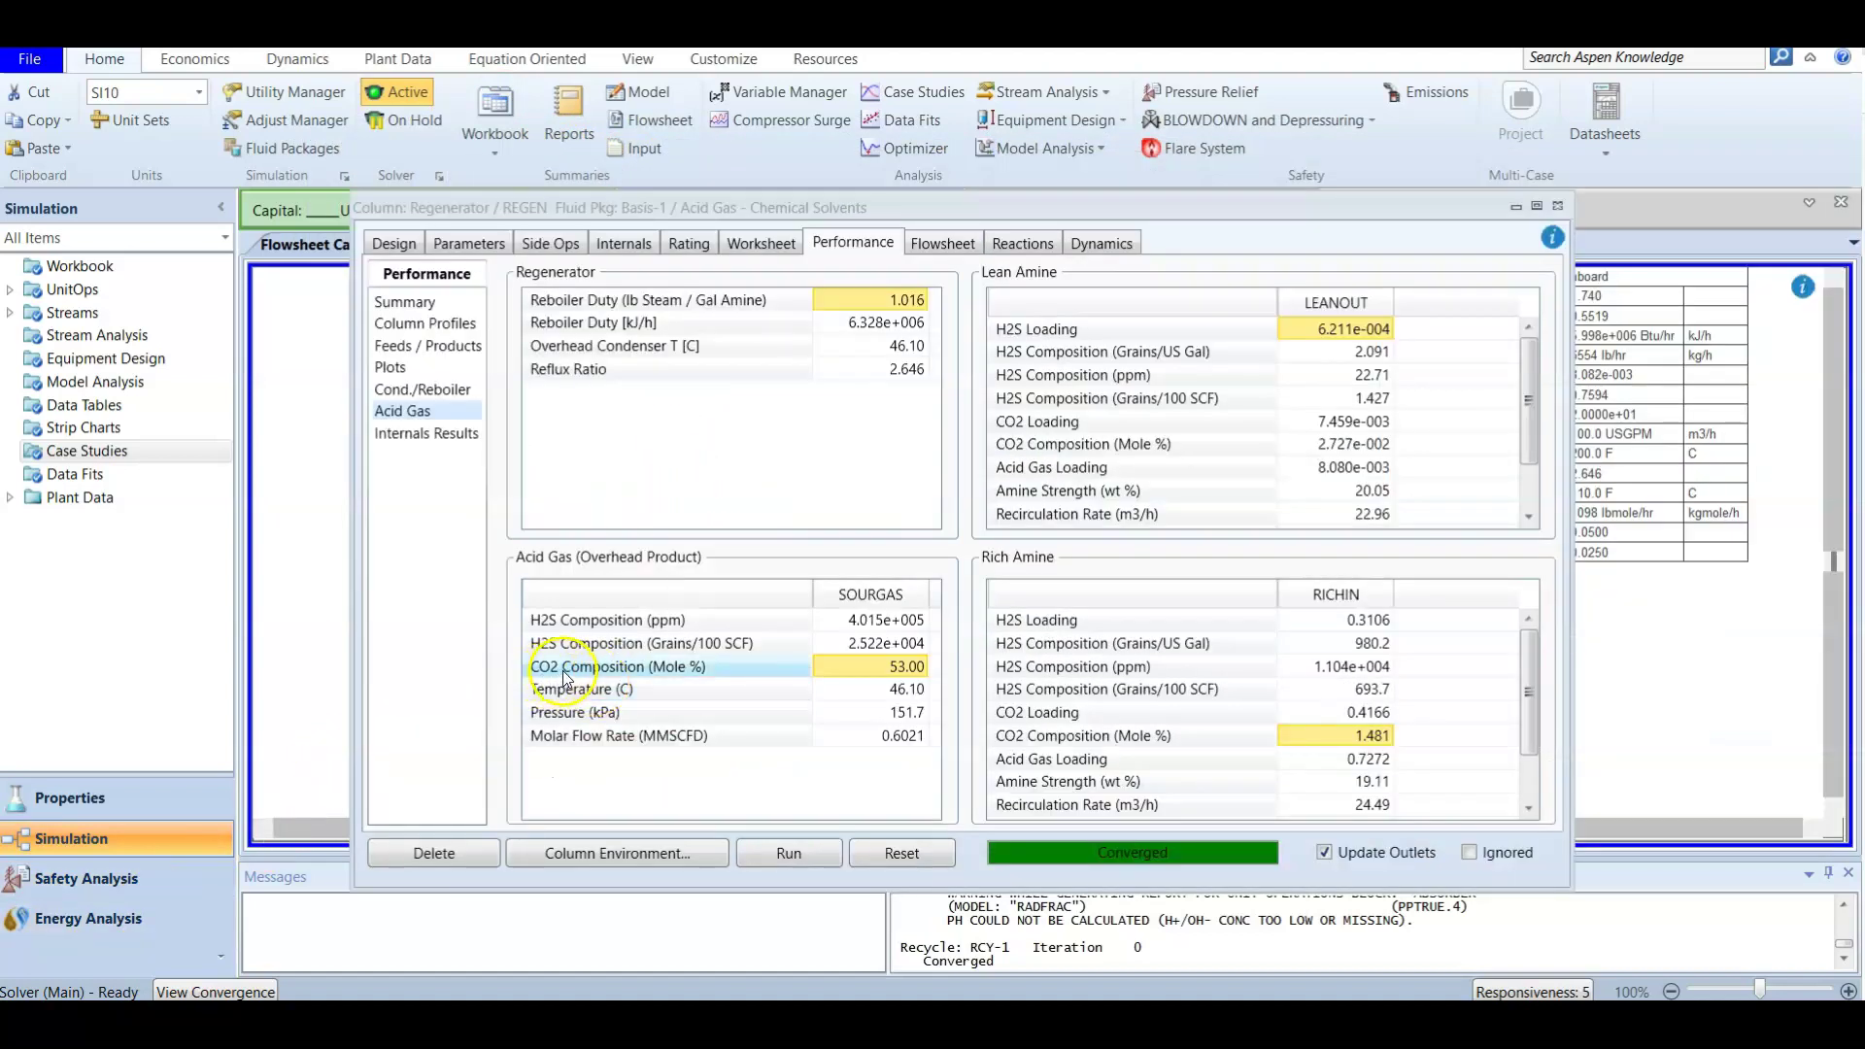
{"action": "left_click", "coordinate": [901, 667]}
{"action": "left_click", "coordinate": [872, 593]}
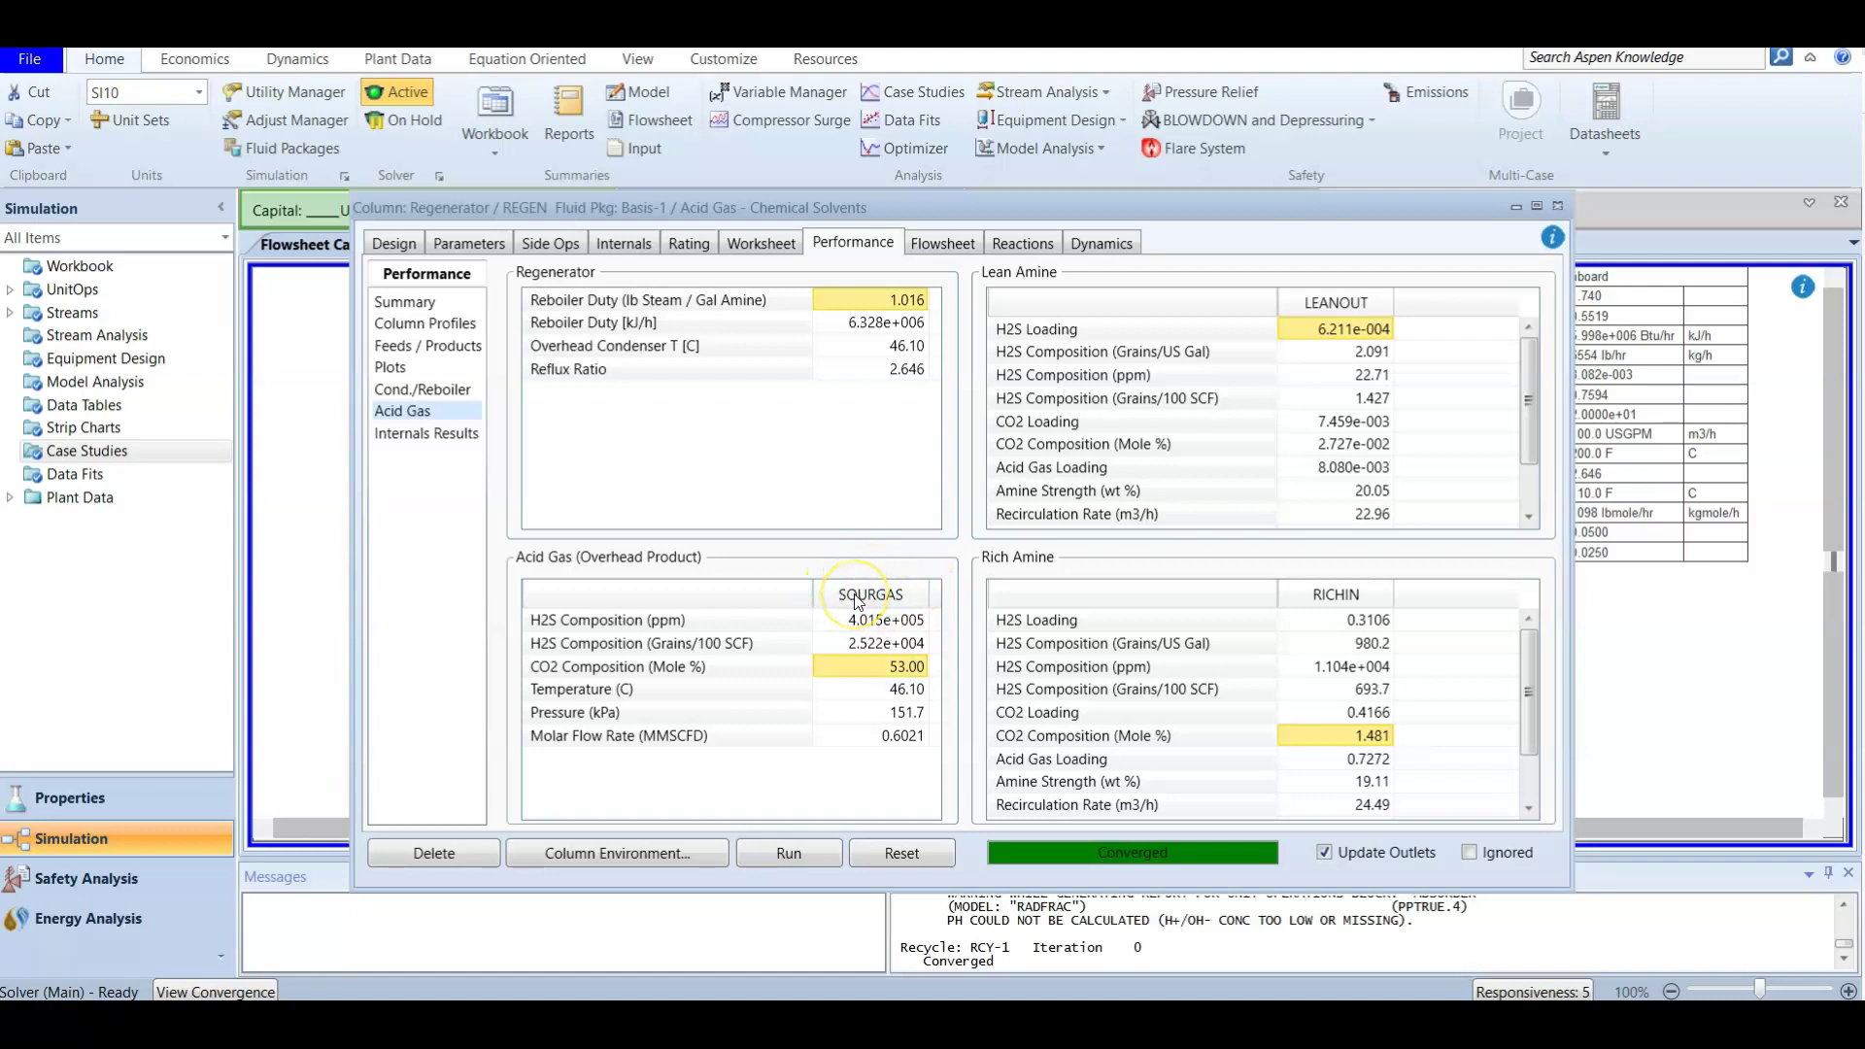
{"action": "left_click", "coordinate": [1035, 285]}
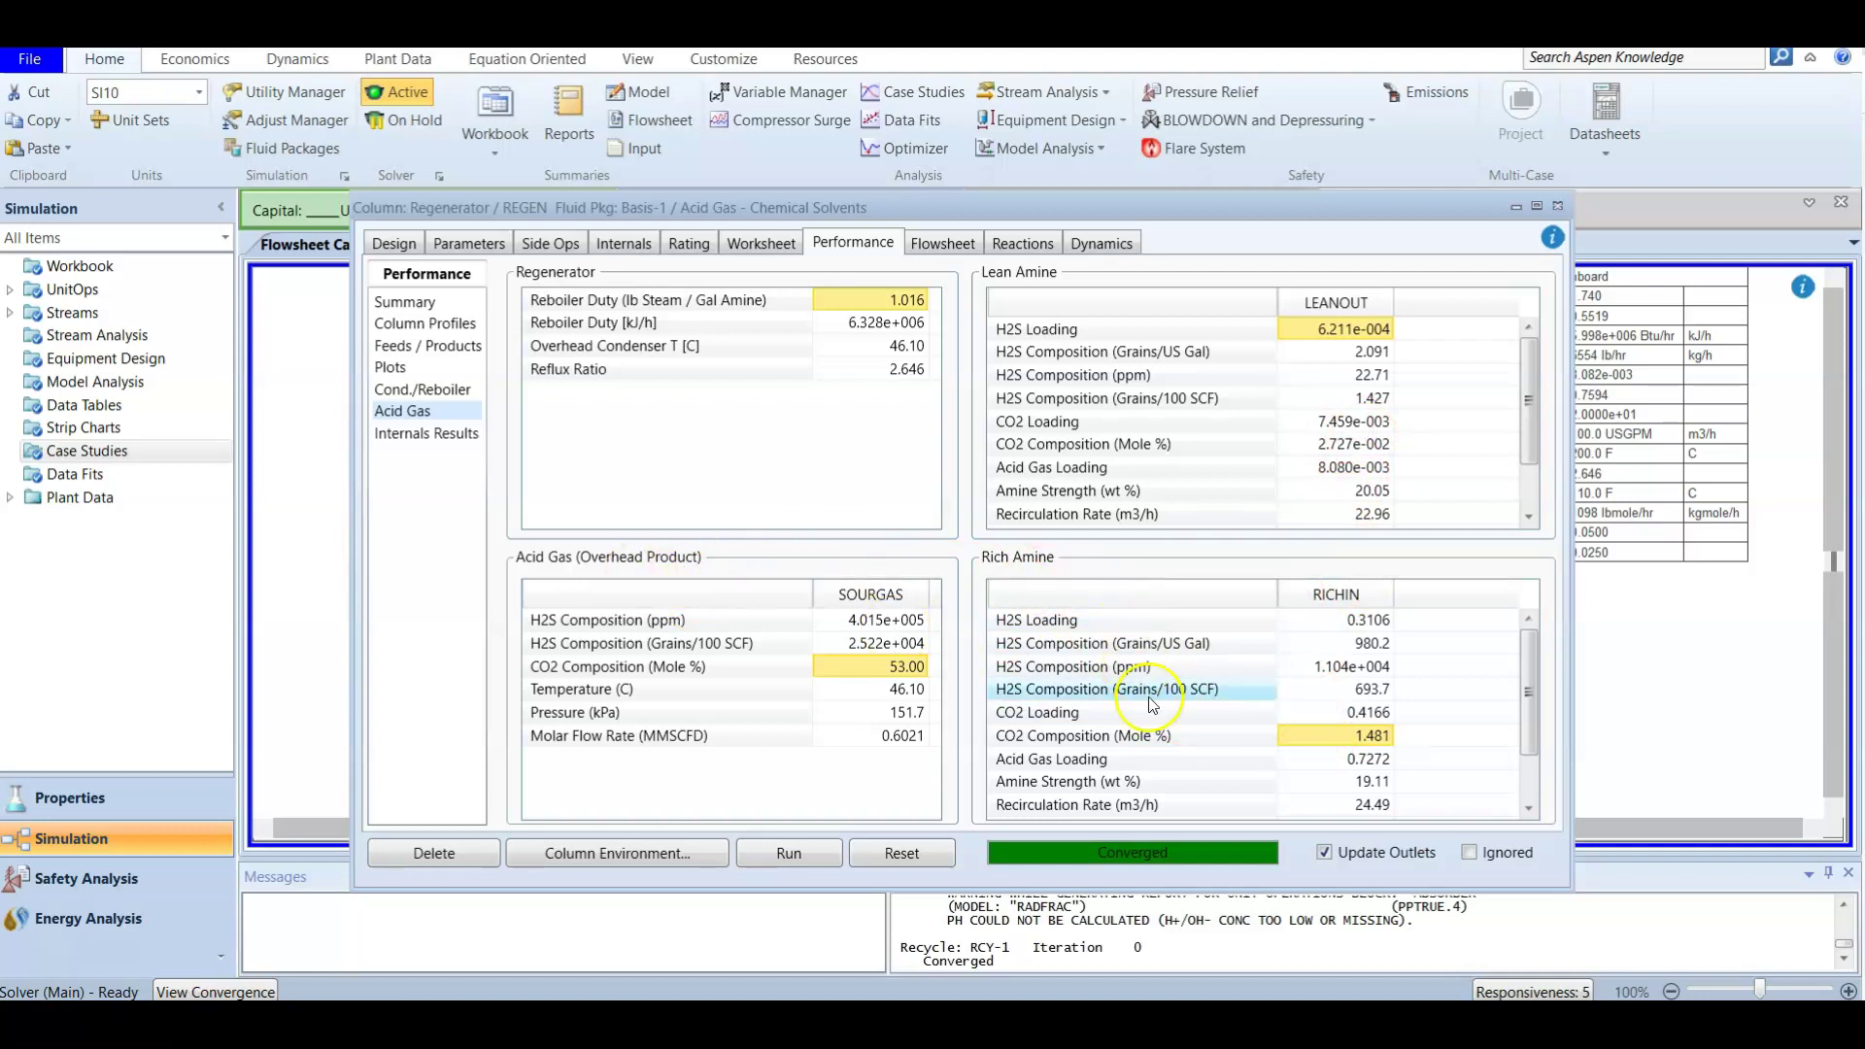
{"action": "left_click", "coordinate": [1126, 736]}
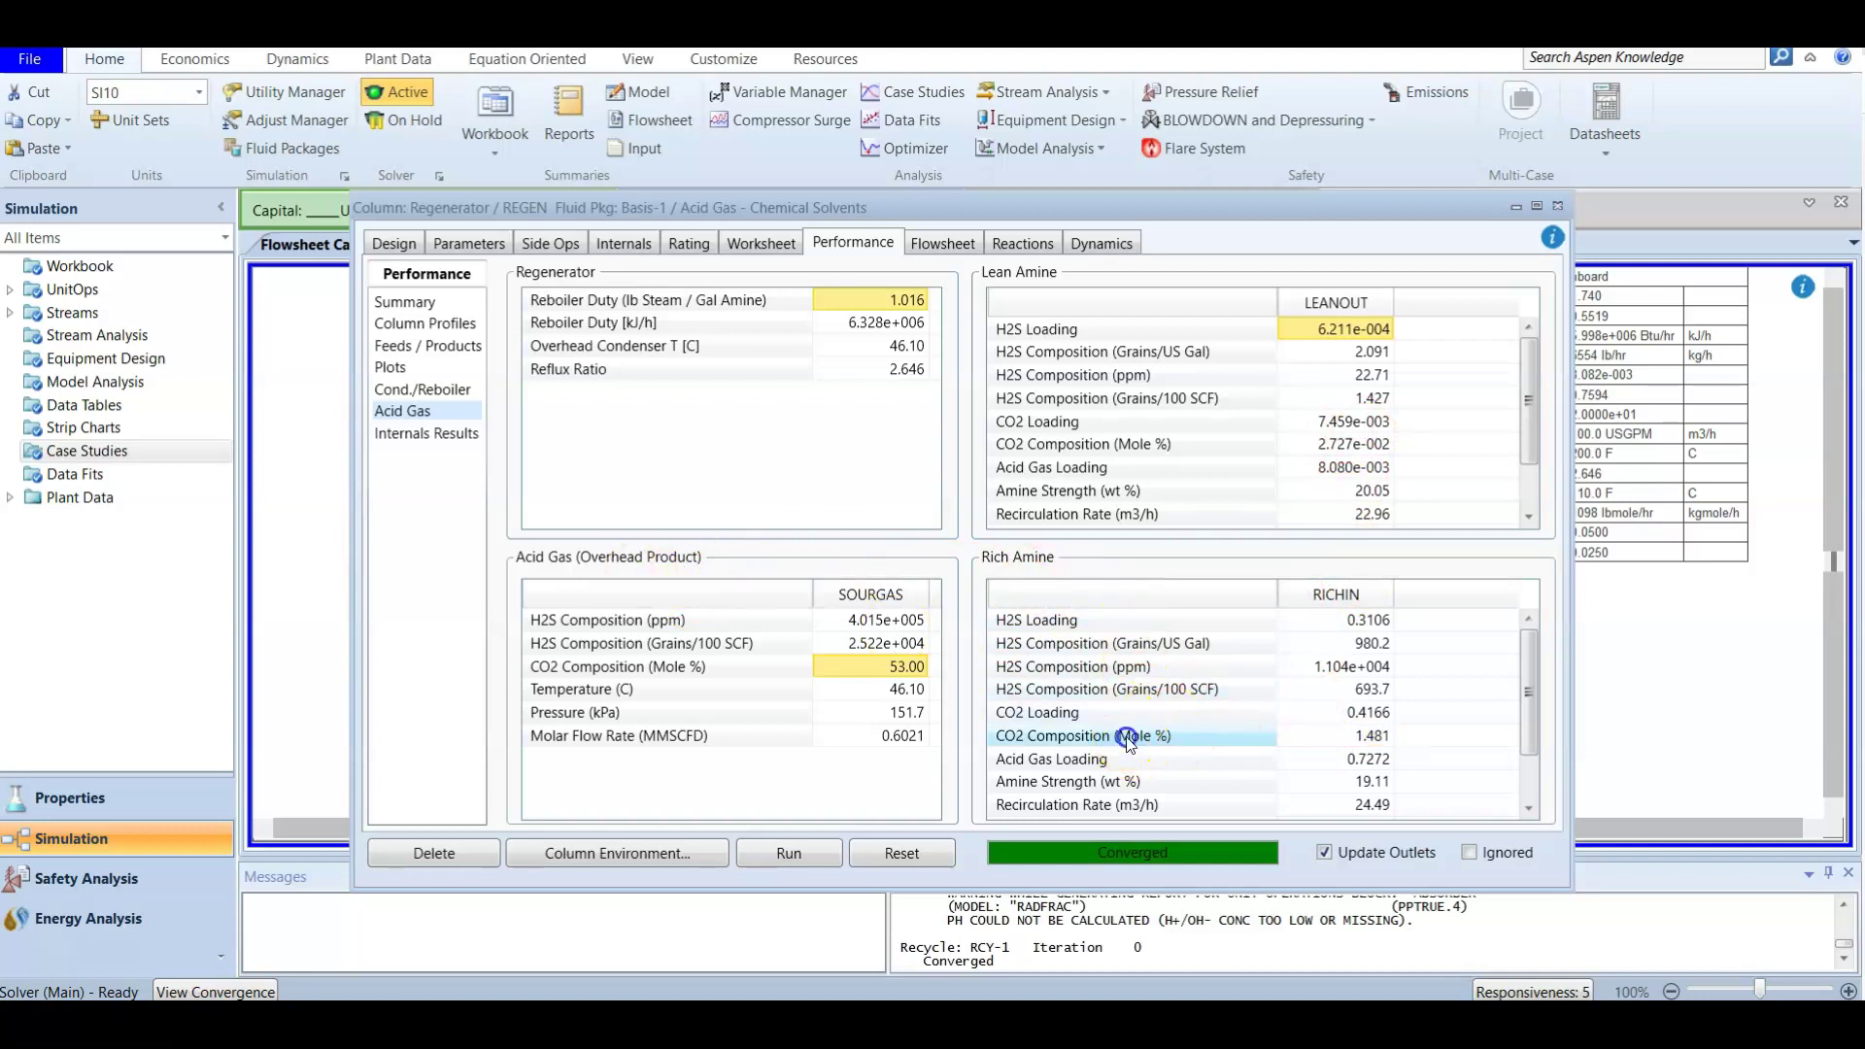
{"action": "left_click", "coordinate": [1350, 738]}
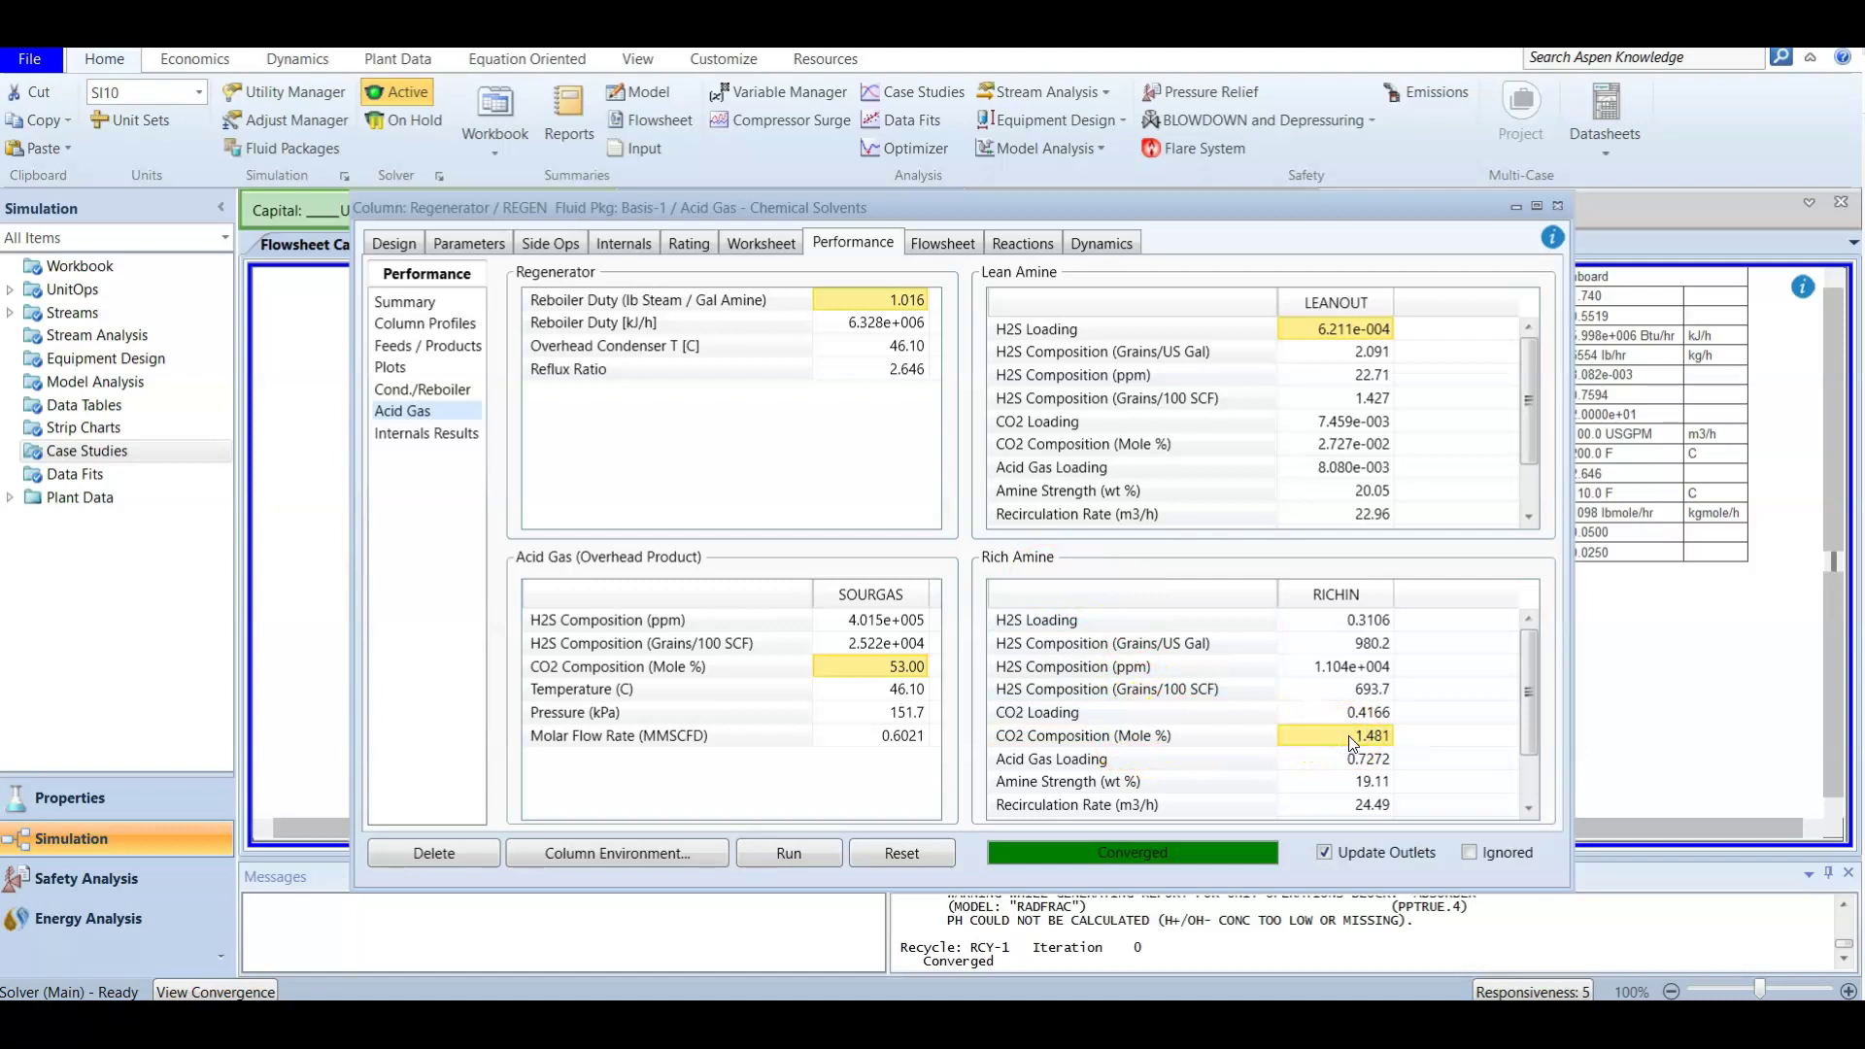
{"action": "left_click", "coordinate": [1090, 445]}
{"action": "left_click", "coordinate": [1352, 447]}
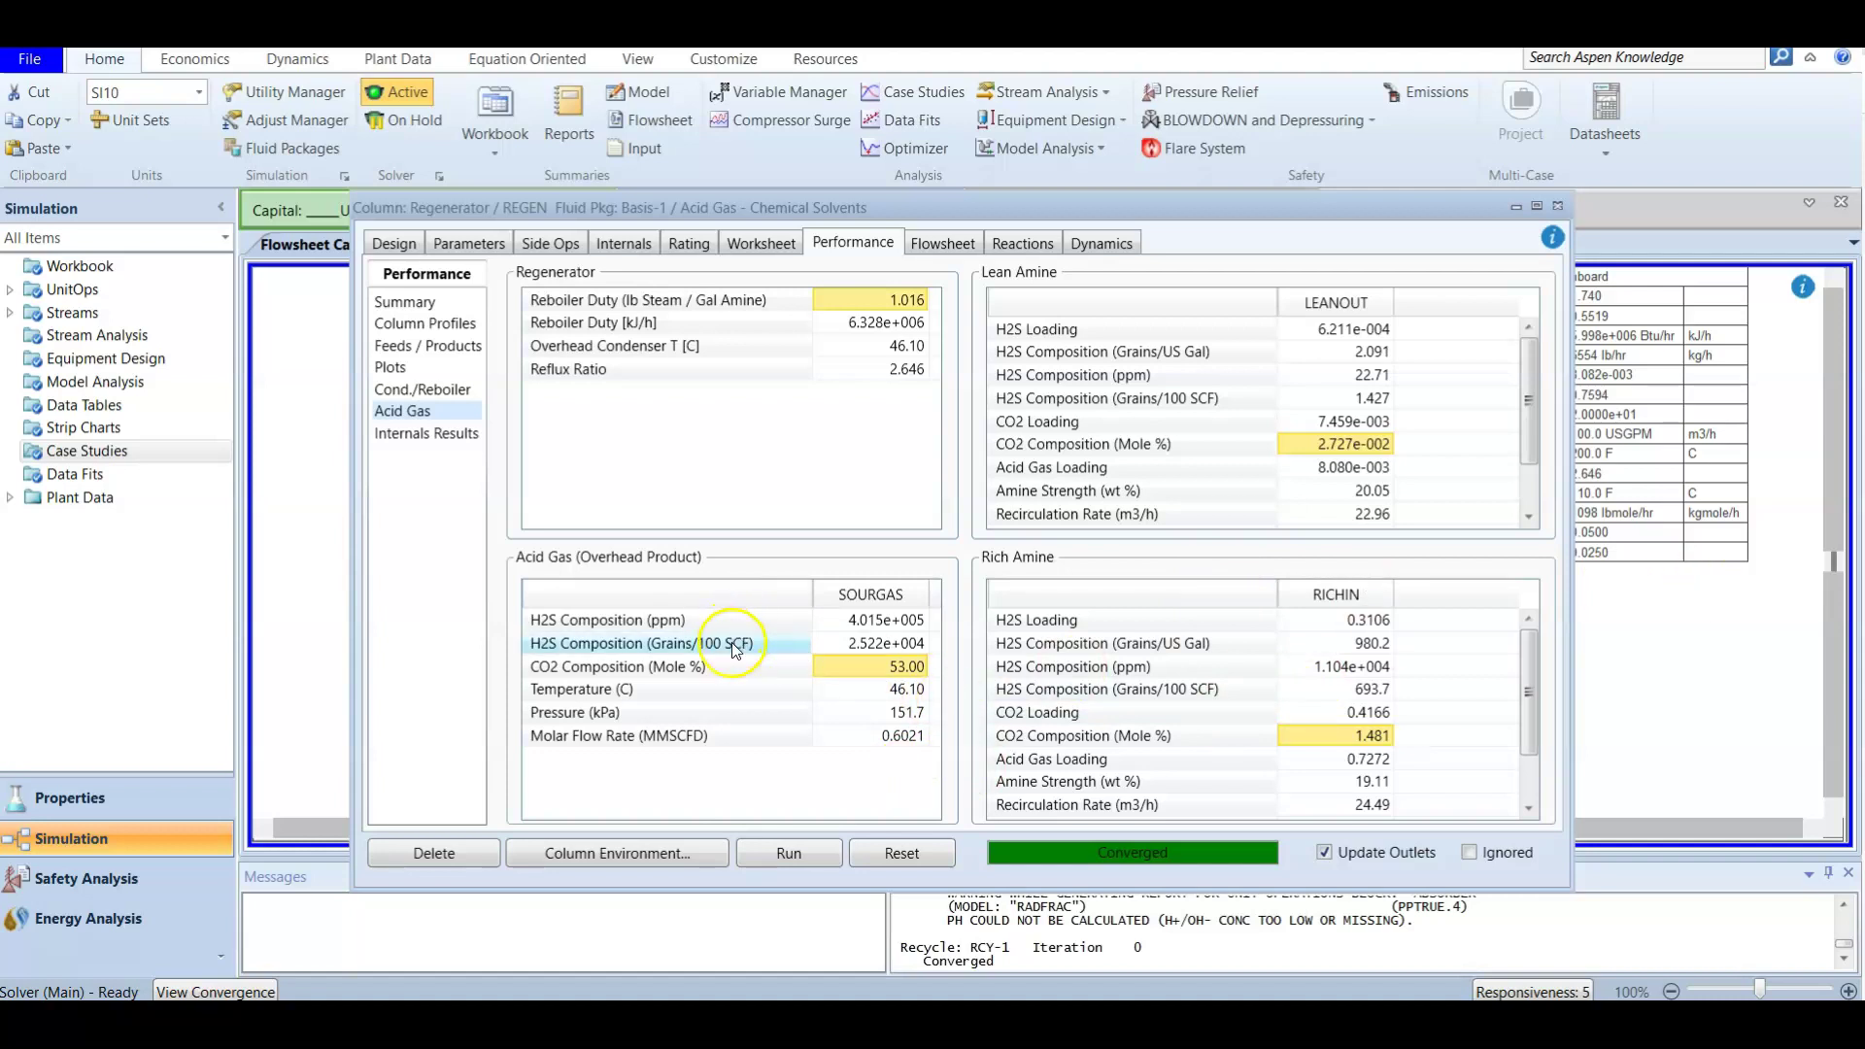
{"action": "left_click", "coordinate": [669, 616]}
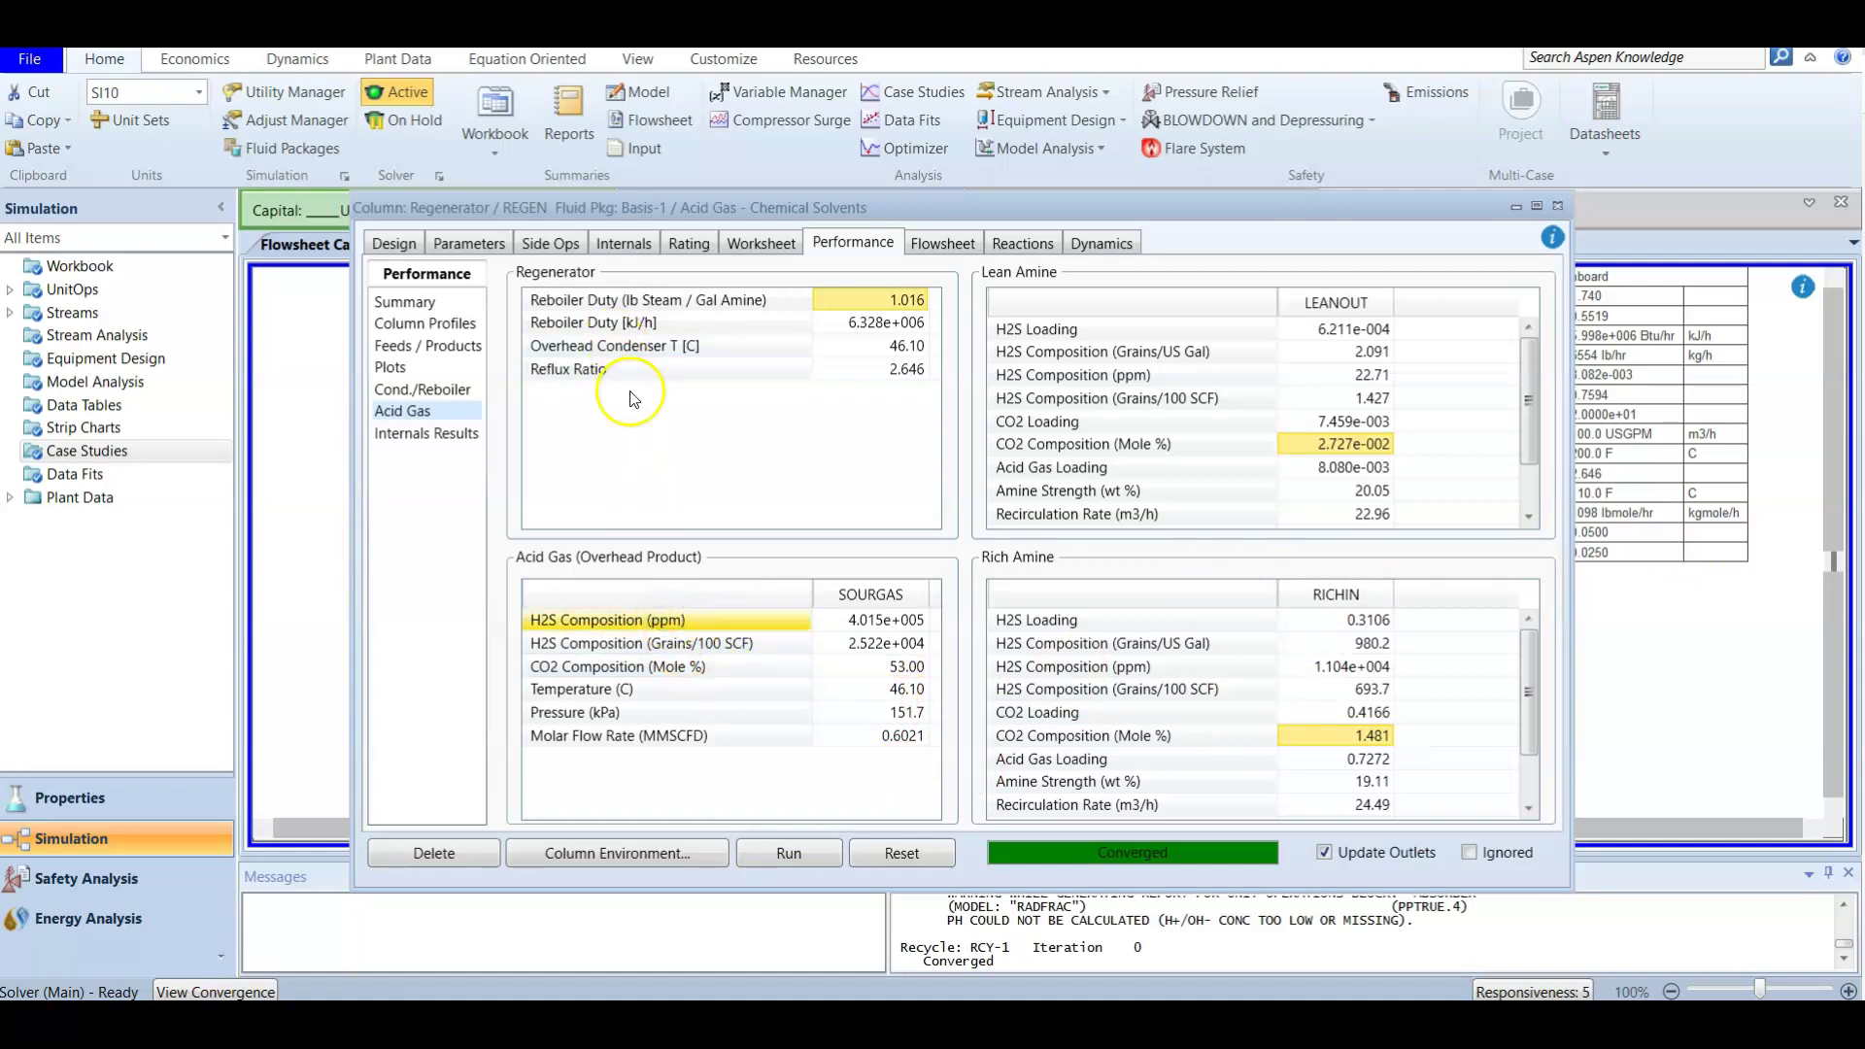
{"action": "left_click", "coordinate": [1114, 377]}
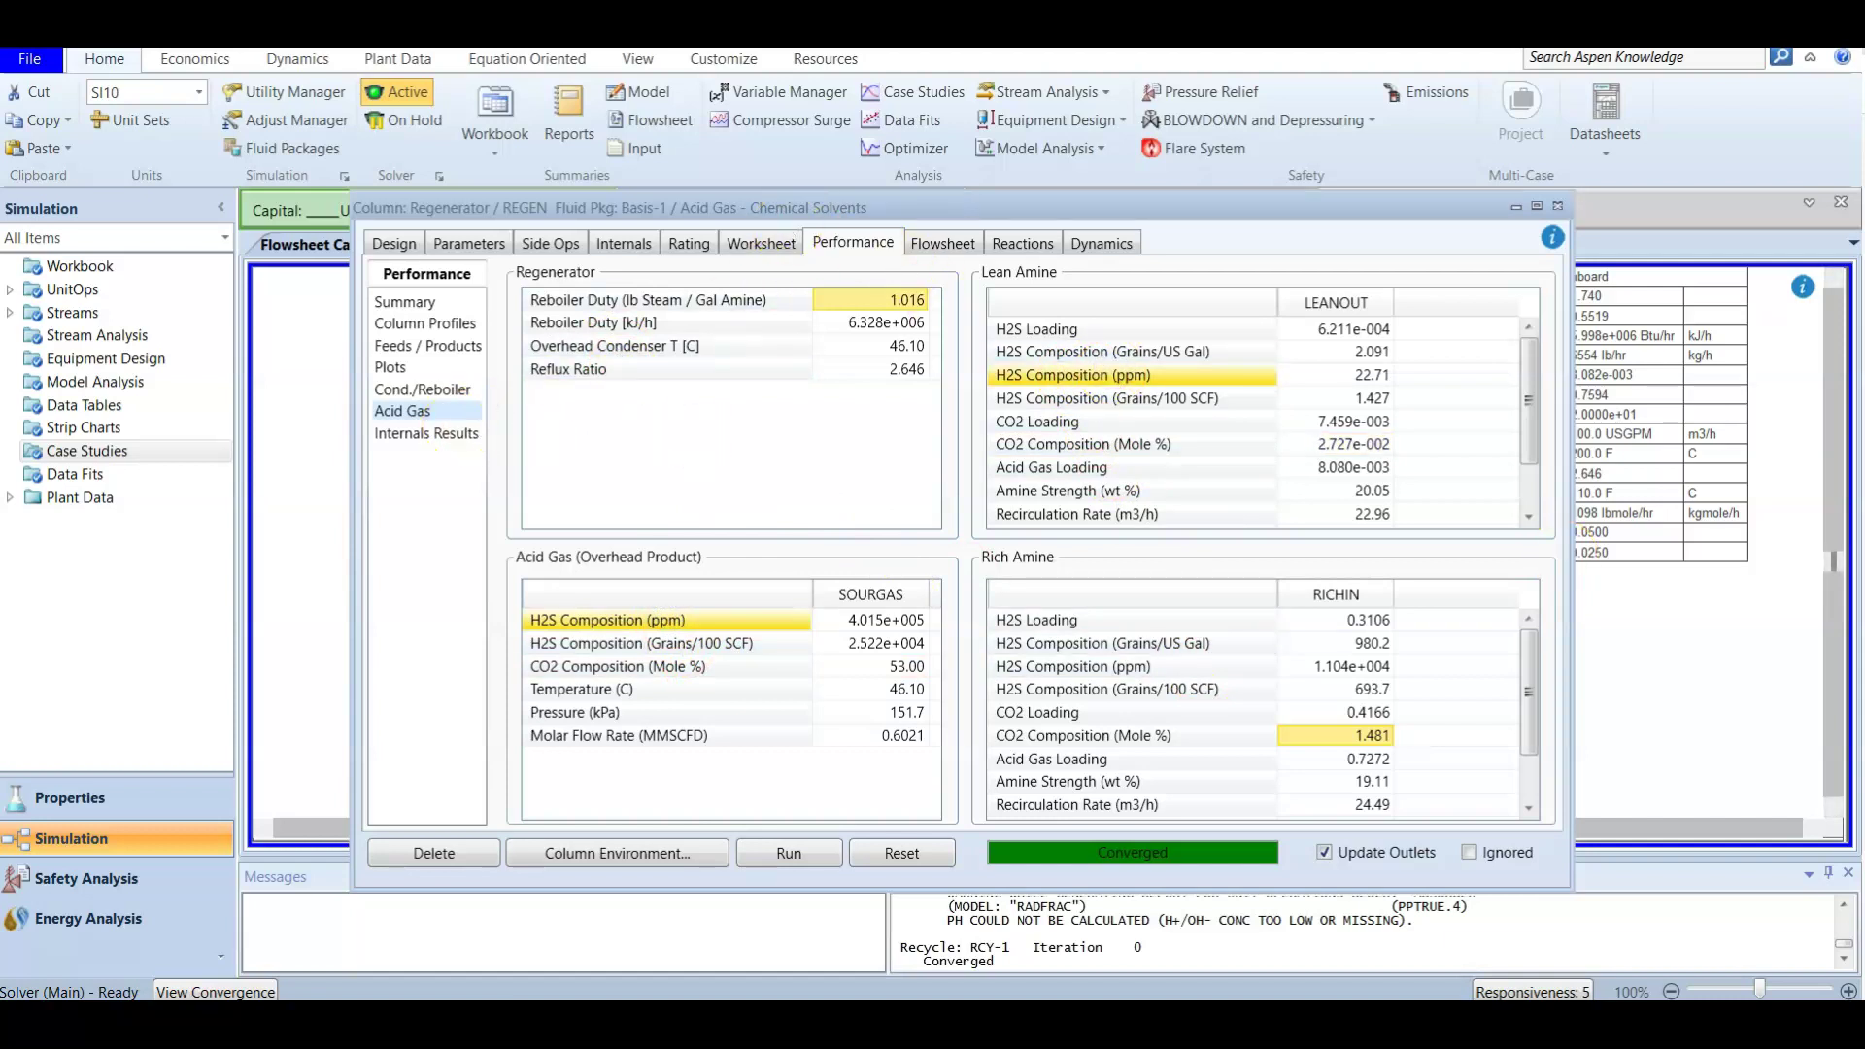
Close the Regenerator window and open fluid package Basis-1 in Properties.
{"action": "left_click", "coordinate": [1558, 206]}
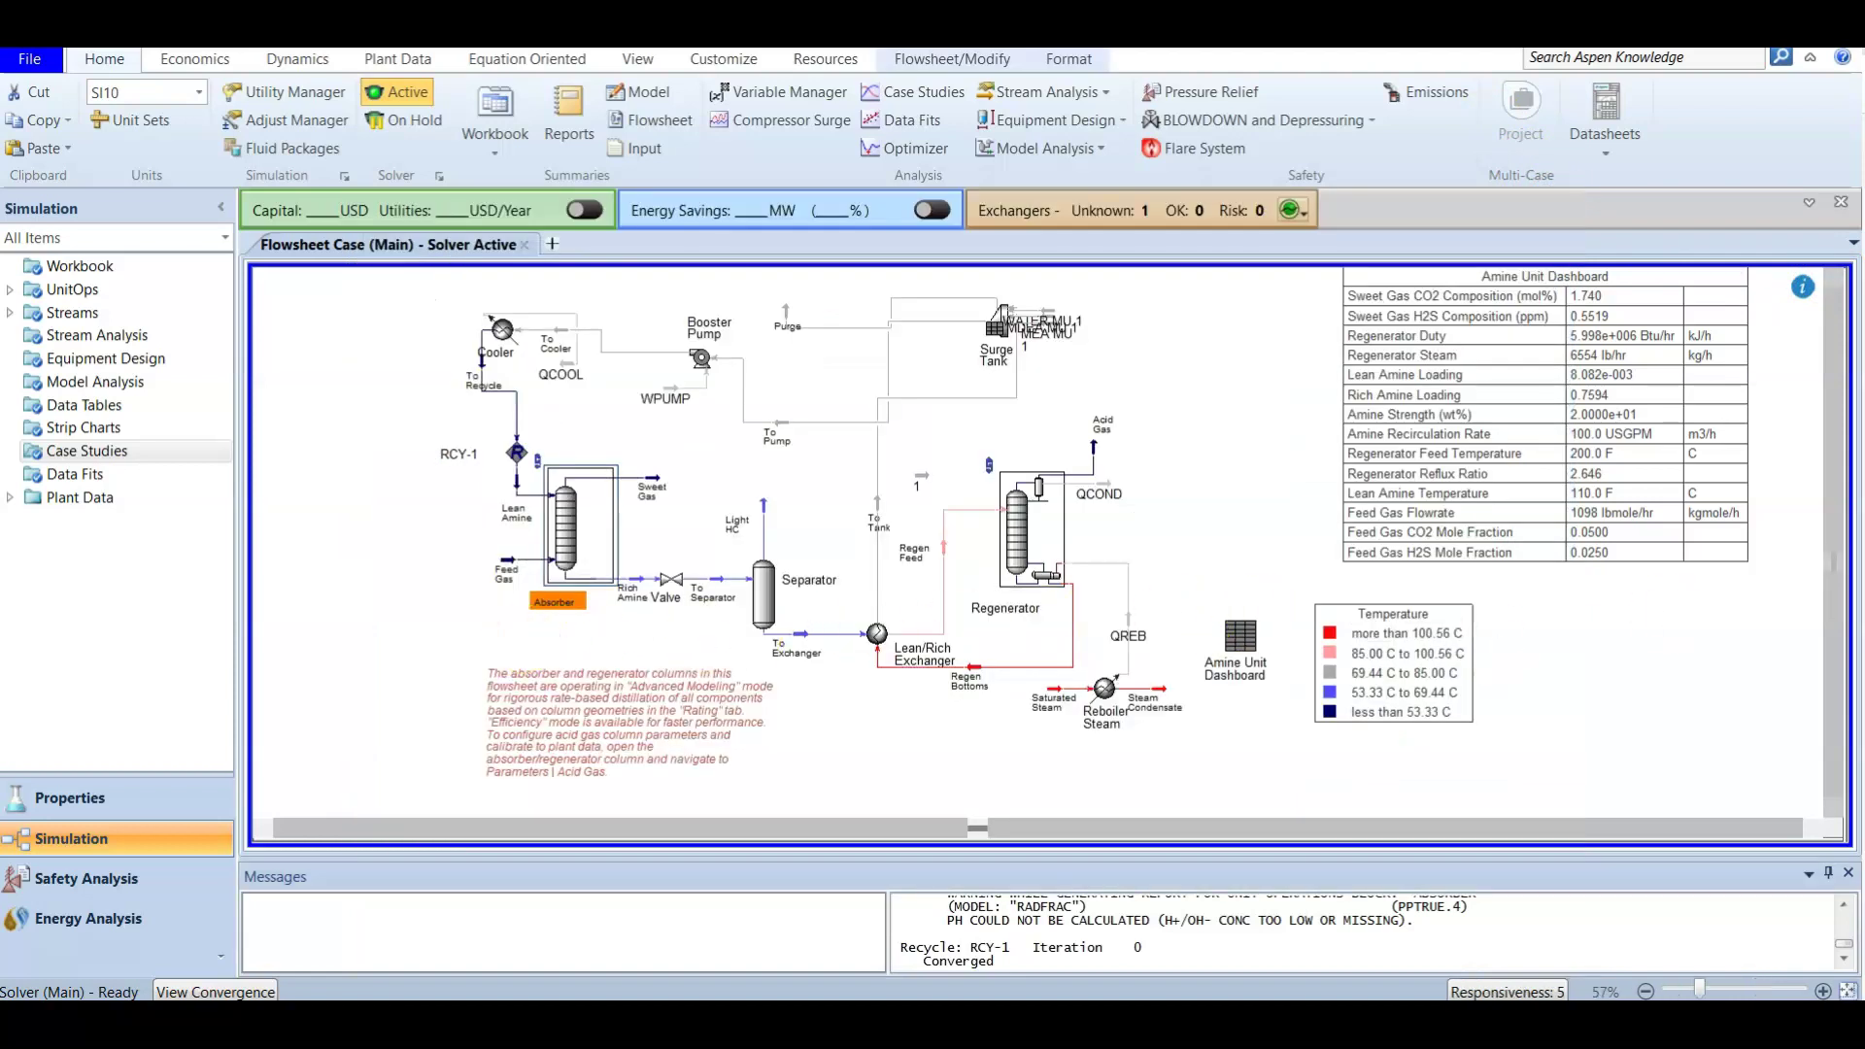
{"action": "left_click", "coordinate": [129, 797]}
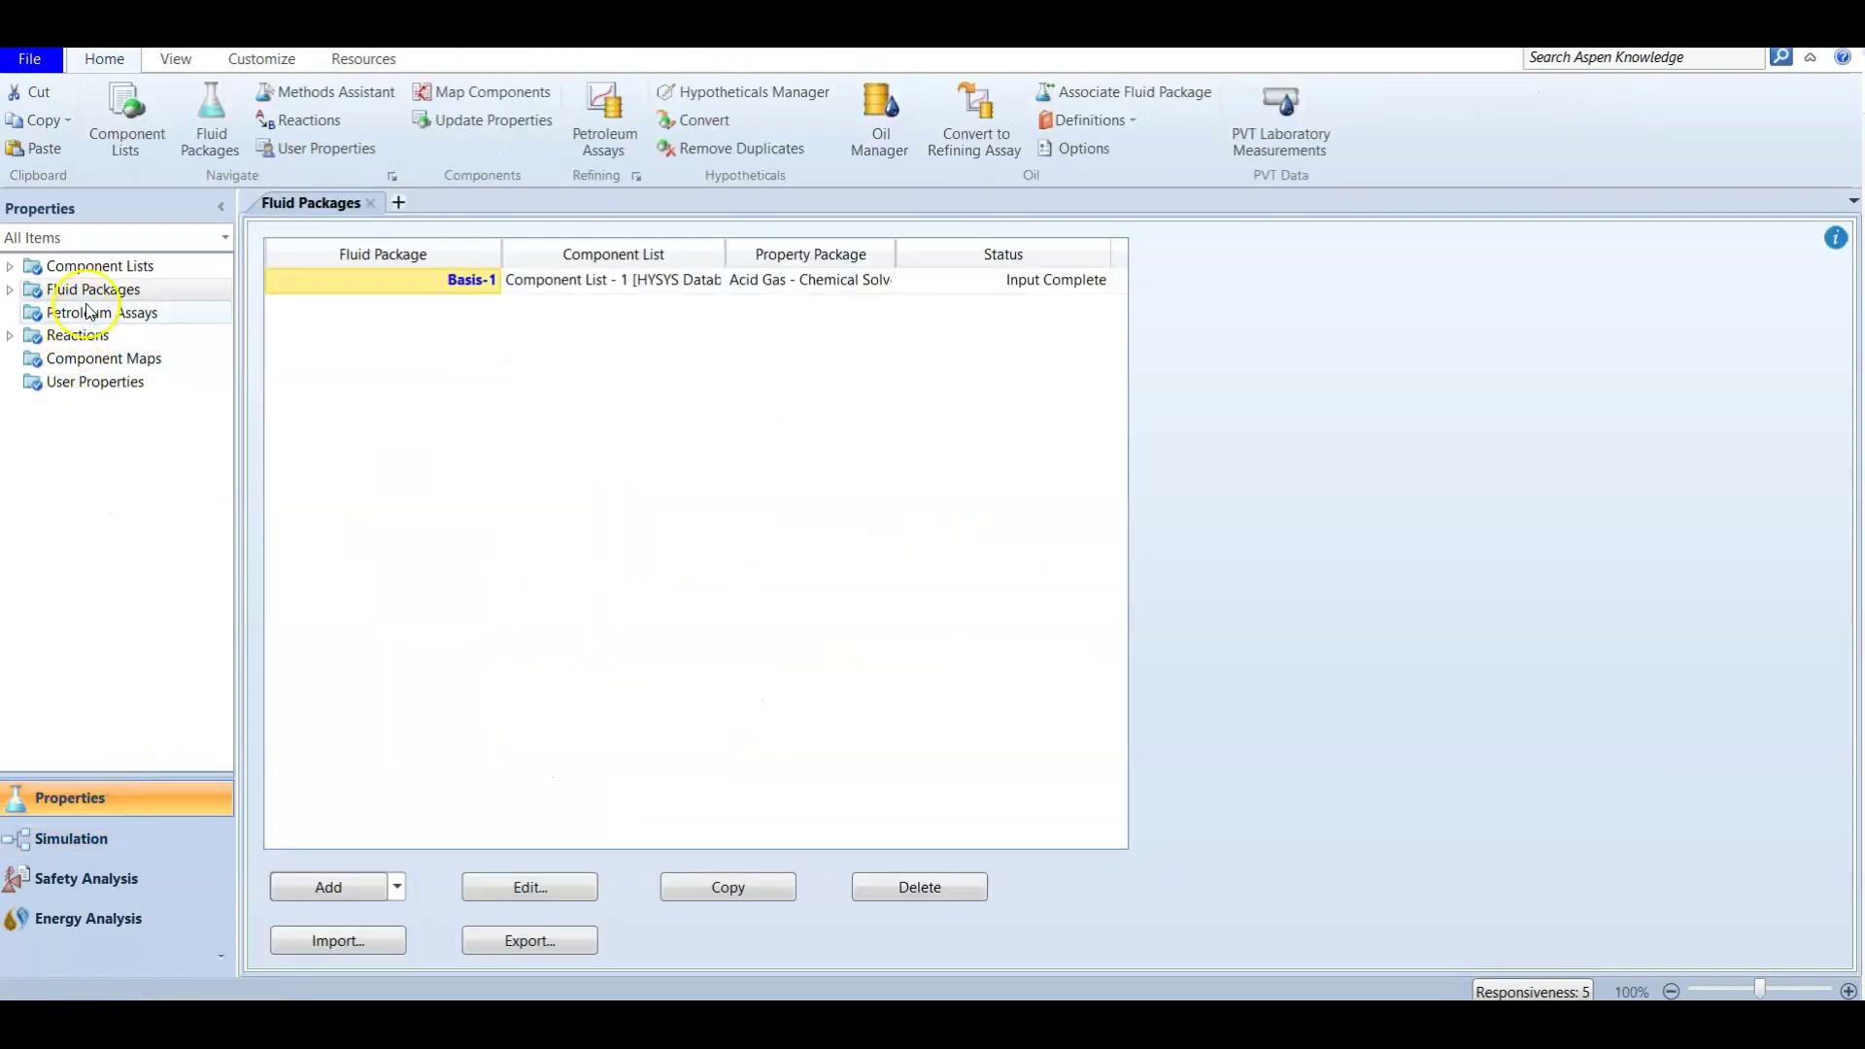
{"action": "left_click", "coordinate": [100, 290]}
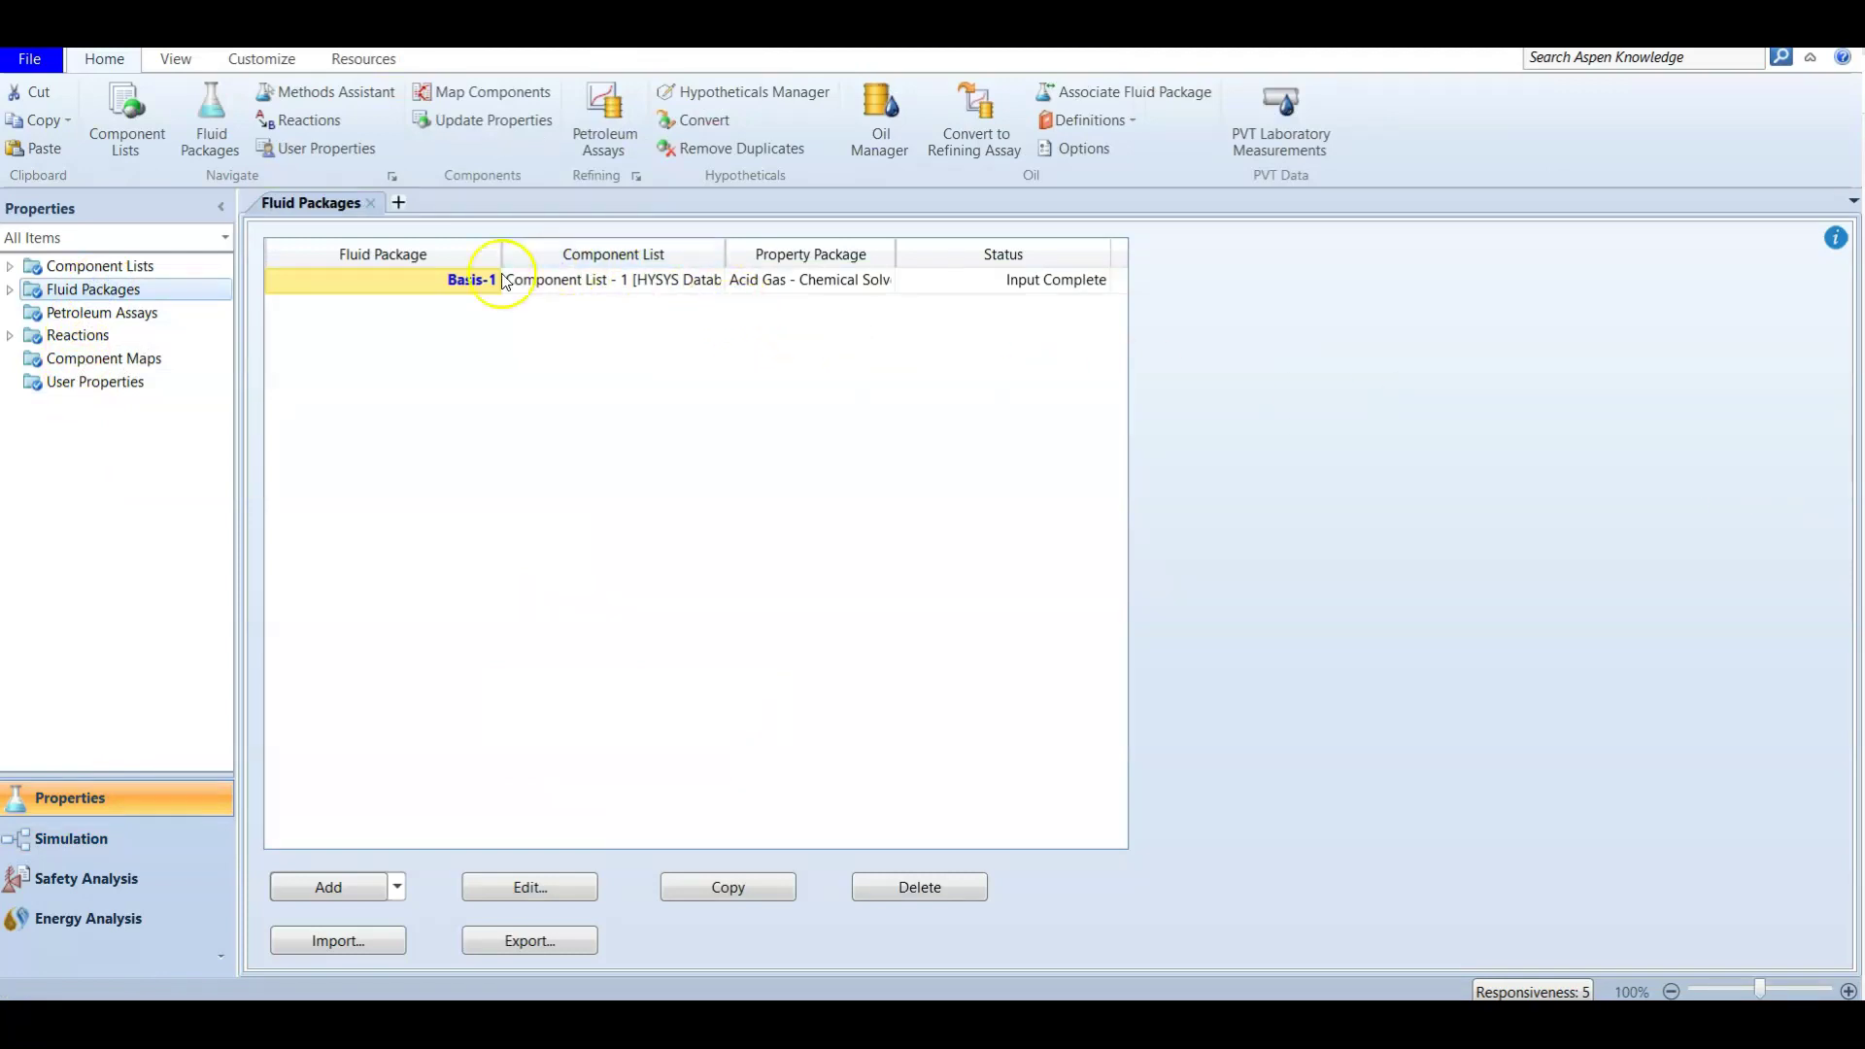
{"action": "double_click", "coordinate": [434, 283]}
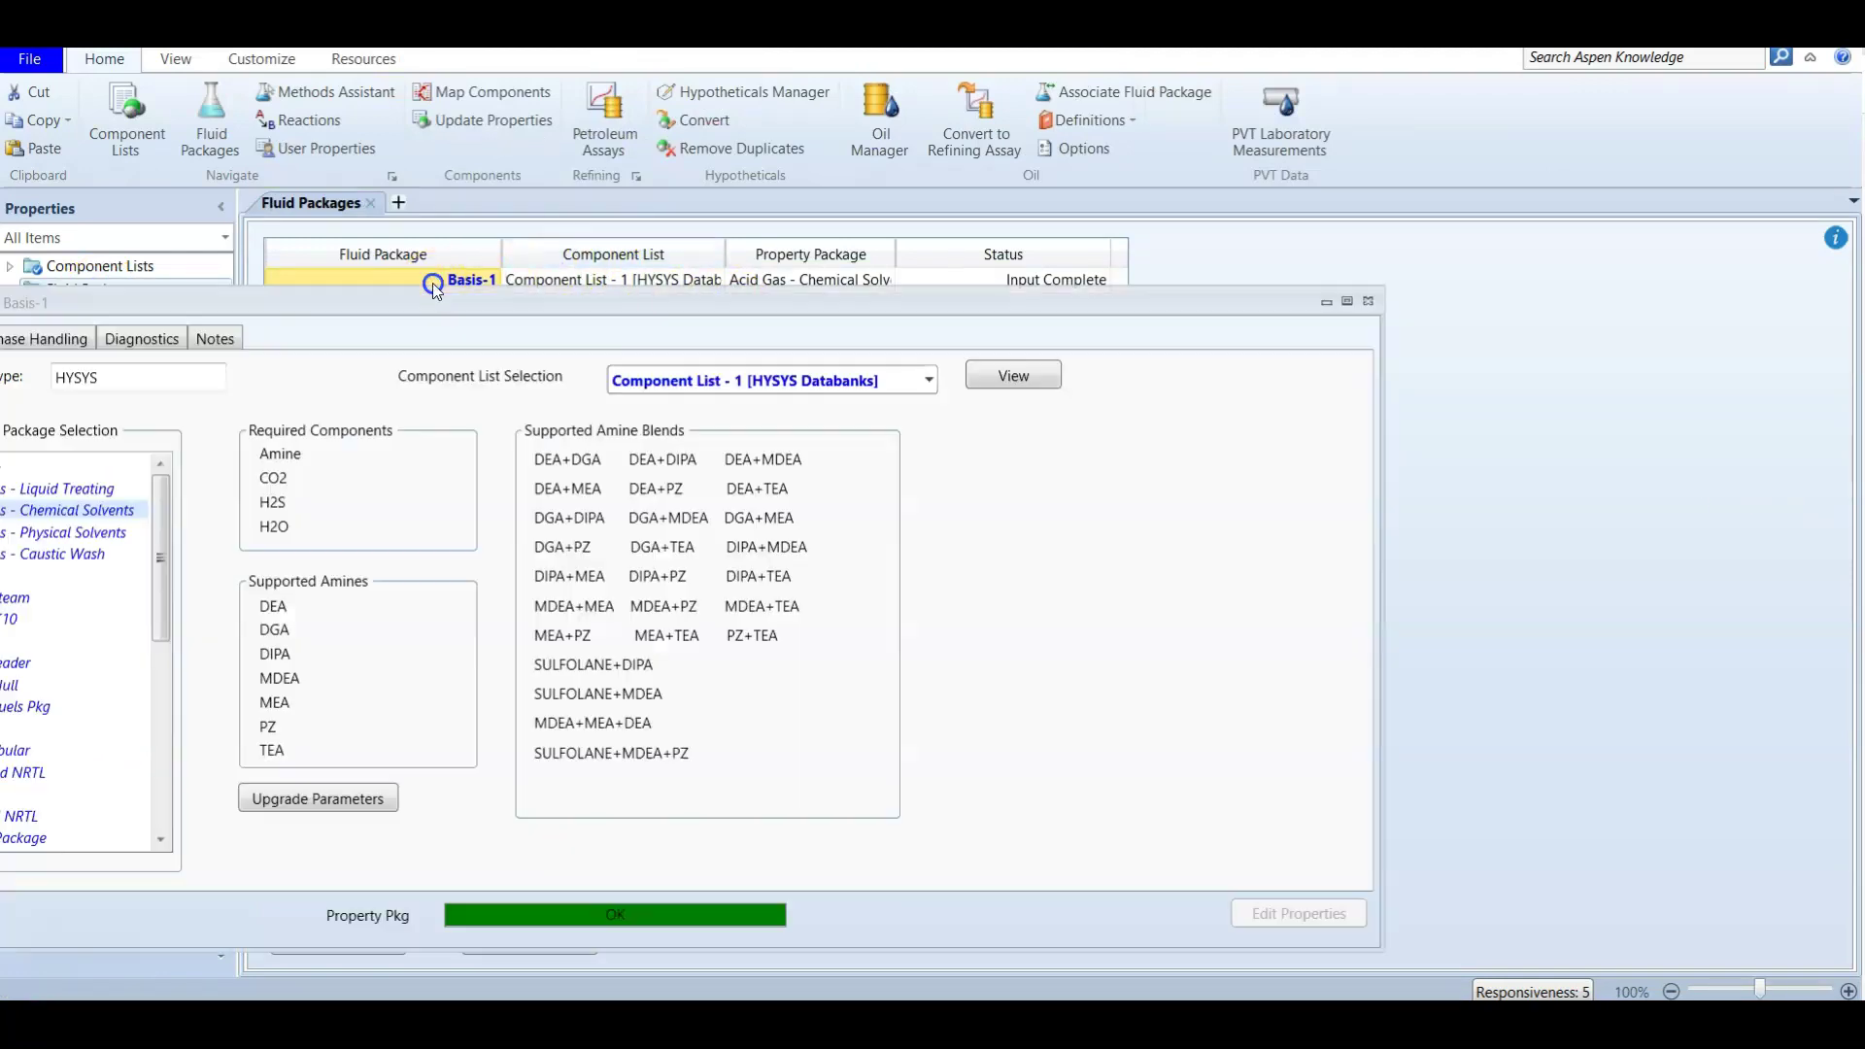
Review the Basis-1 amine blends, then close the fluid package window.
{"action": "left_click_drag", "start_coordinate": [465, 294], "coordinate": [909, 228]}
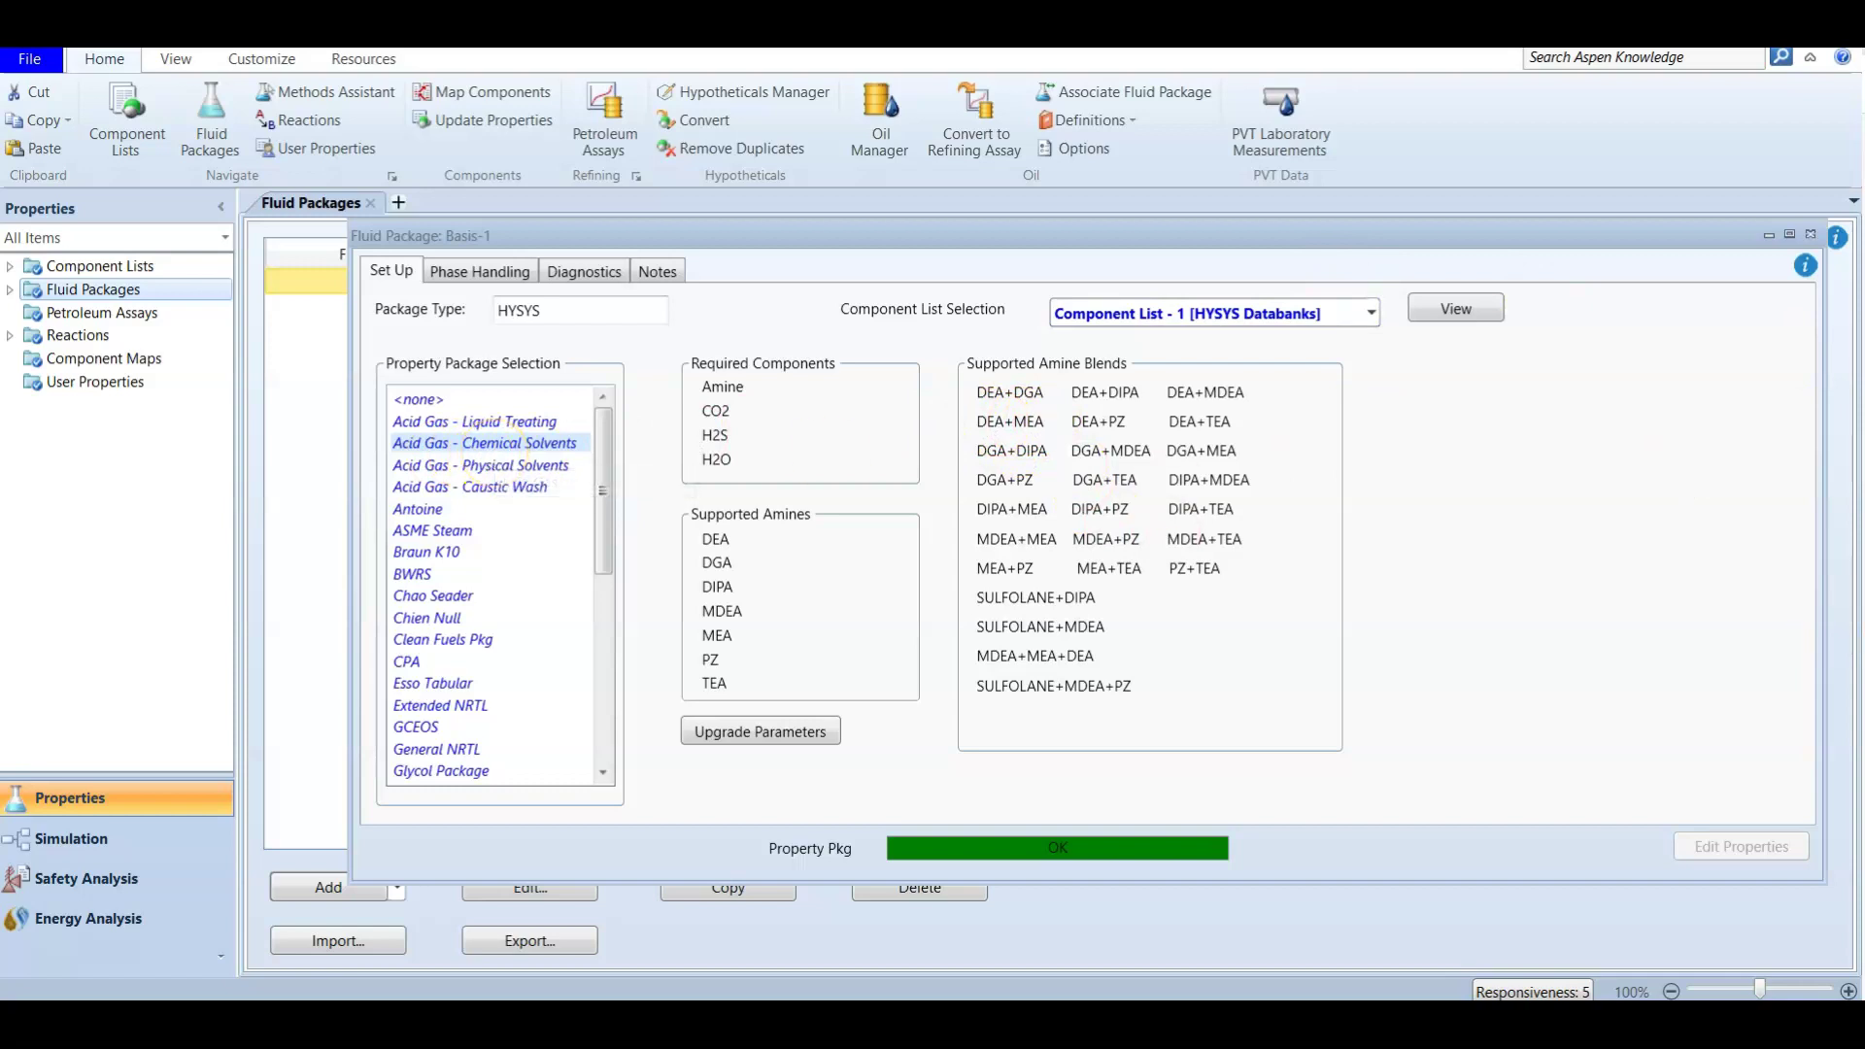
{"action": "left_click", "coordinate": [1811, 234]}
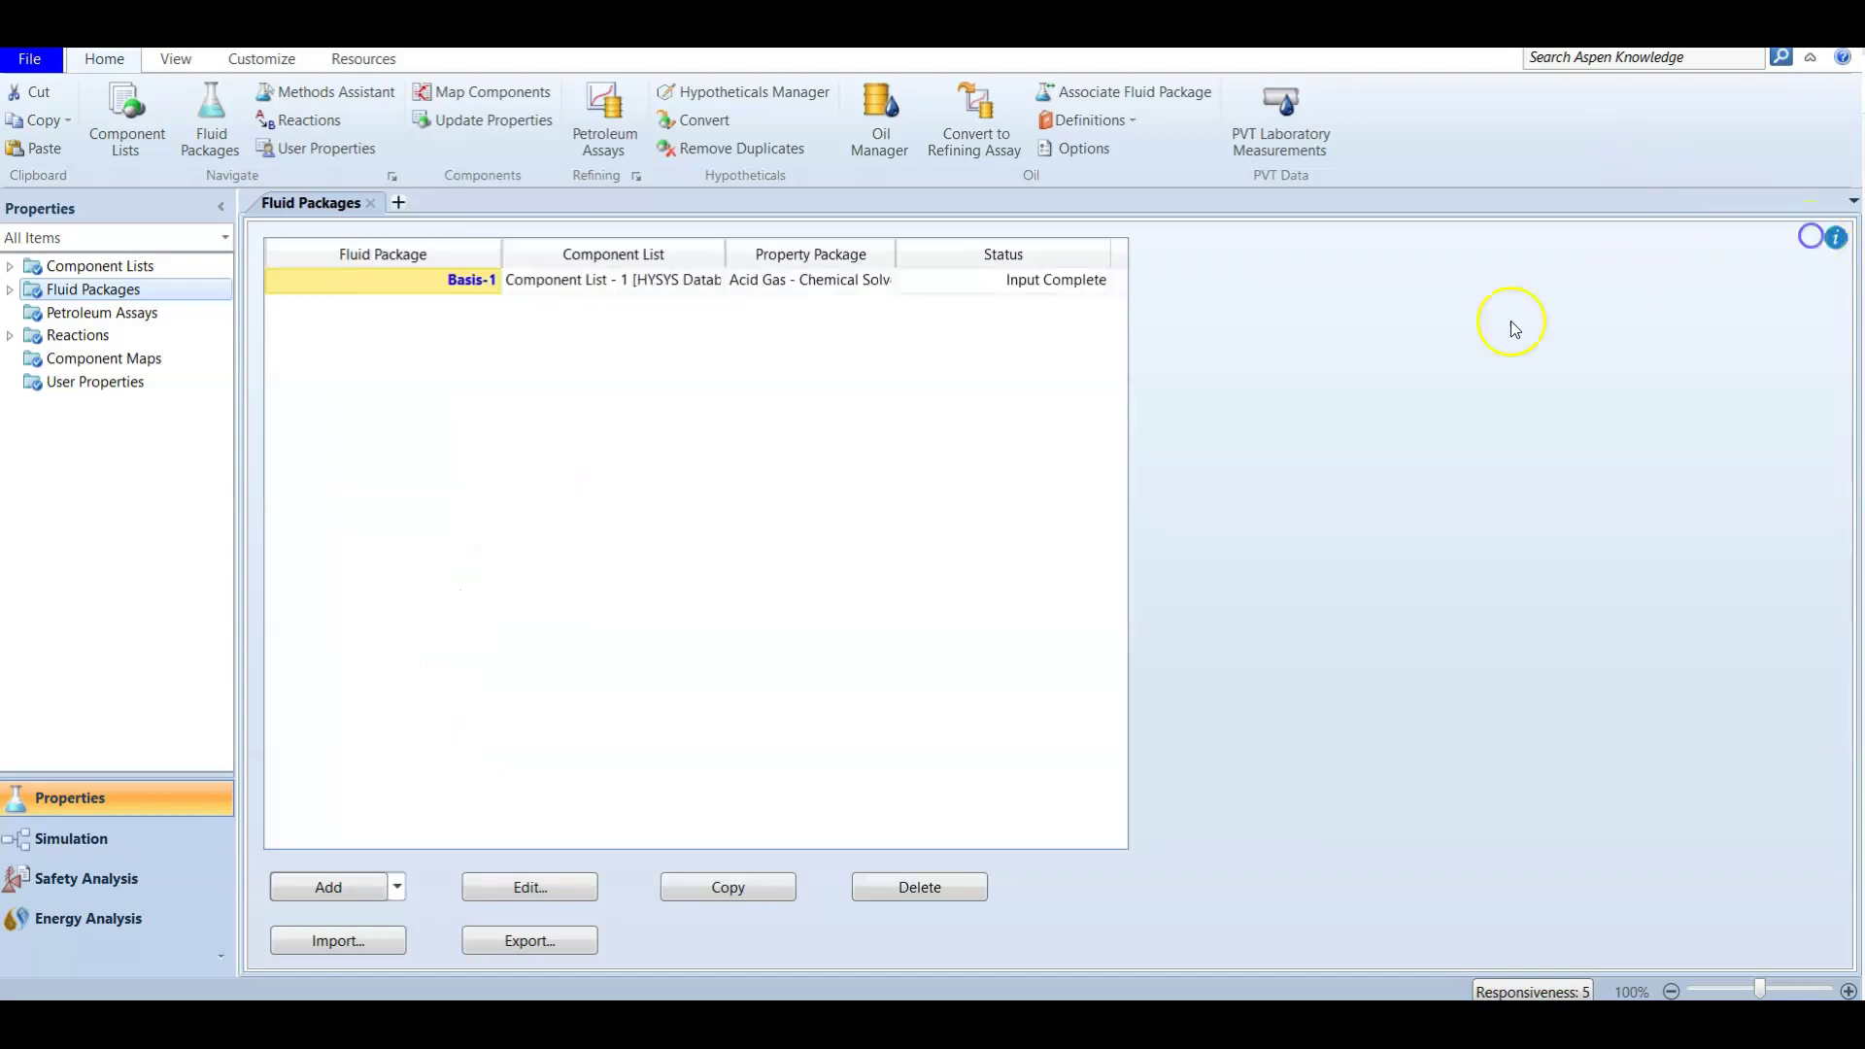
Return to the Simulation flowsheet and select the Surge Tank.
{"action": "left_click", "coordinate": [68, 839]}
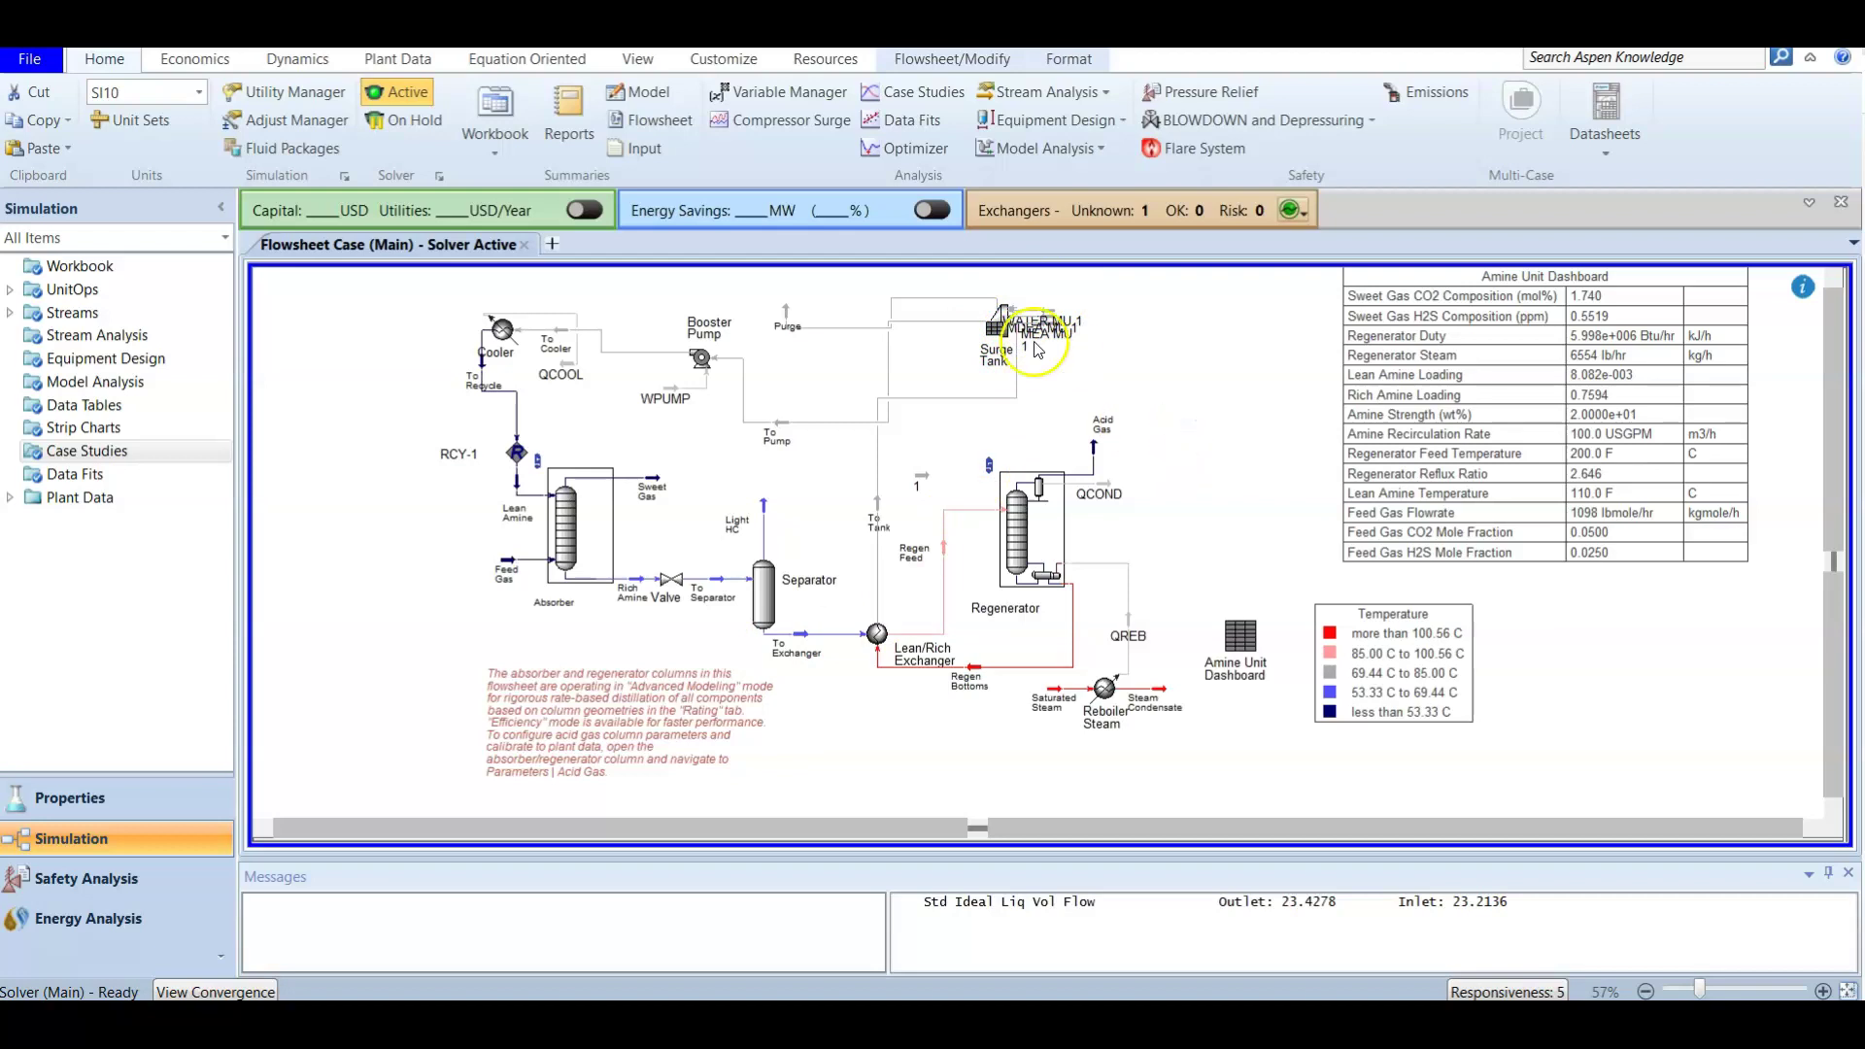
{"action": "left_click", "coordinate": [1000, 321]}
Check the Surge Tank's Water, MDEA and MEA makeup settings, then close the window.
{"action": "double_click", "coordinate": [1000, 321]}
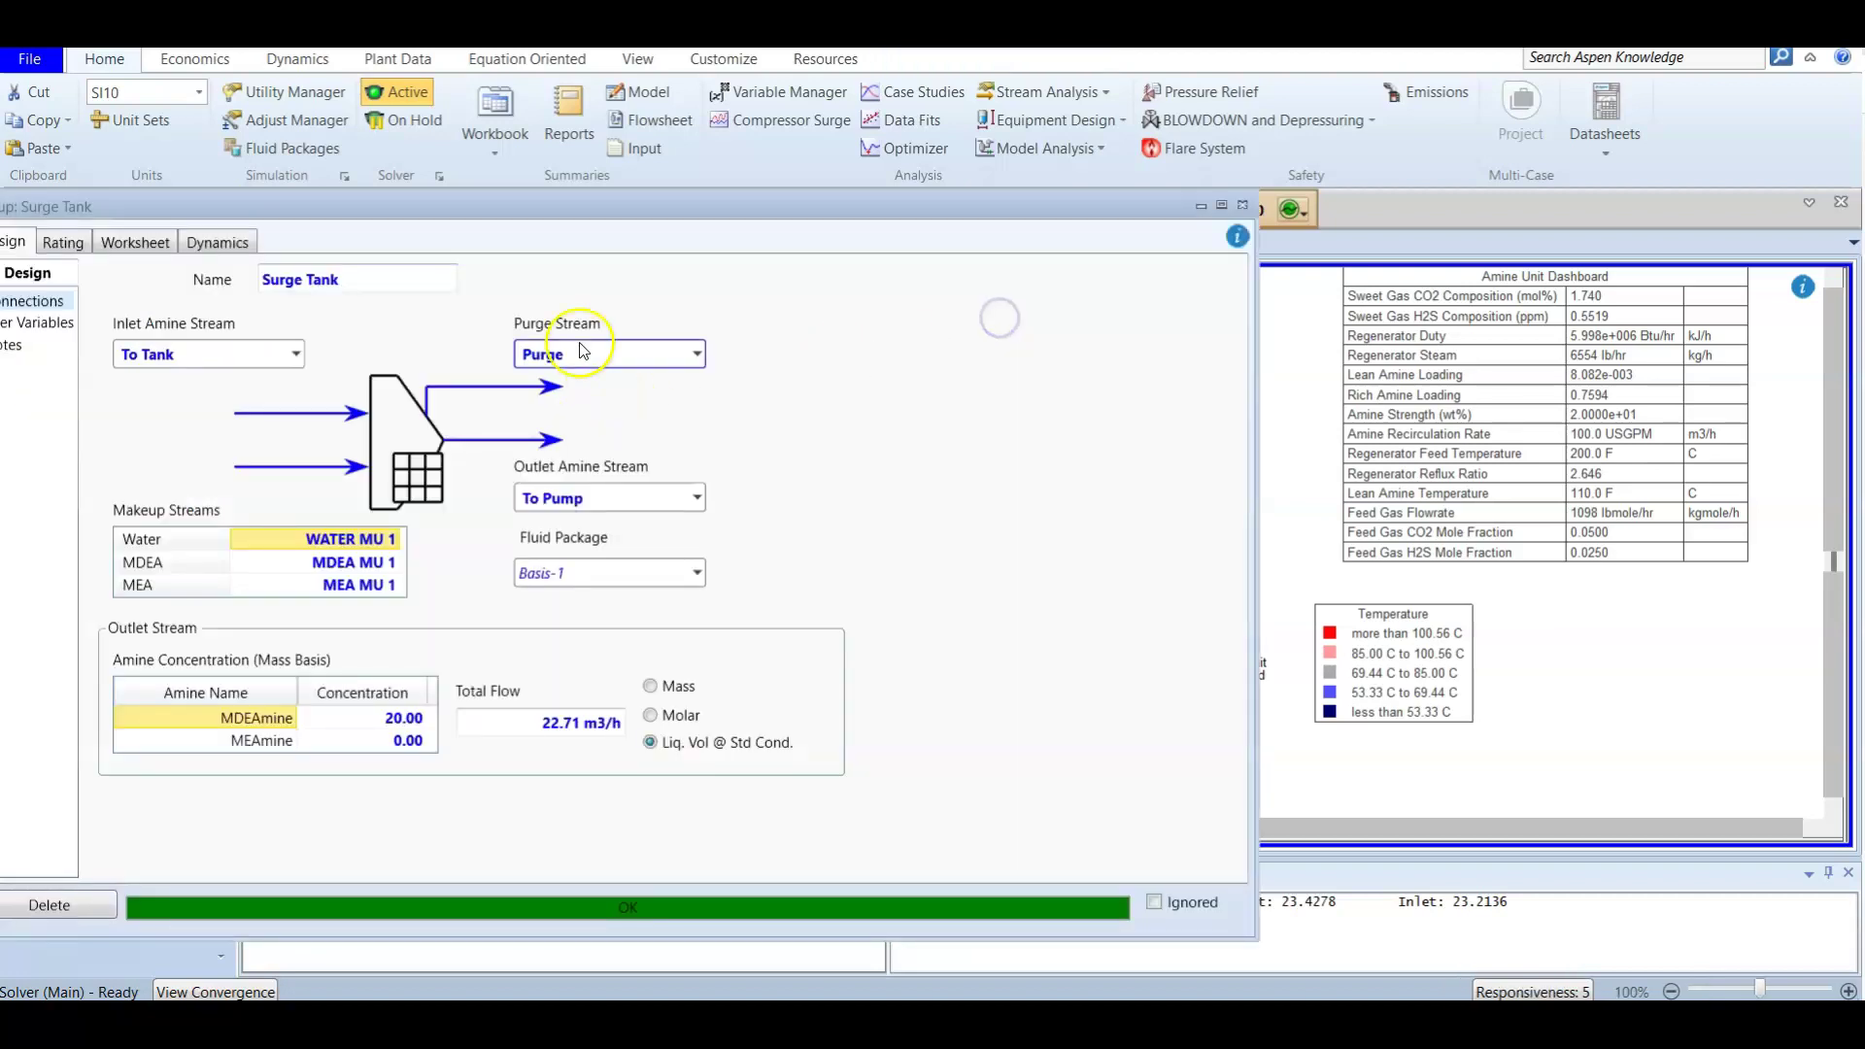
{"action": "left_click_drag", "start_coordinate": [583, 193], "coordinate": [859, 220]}
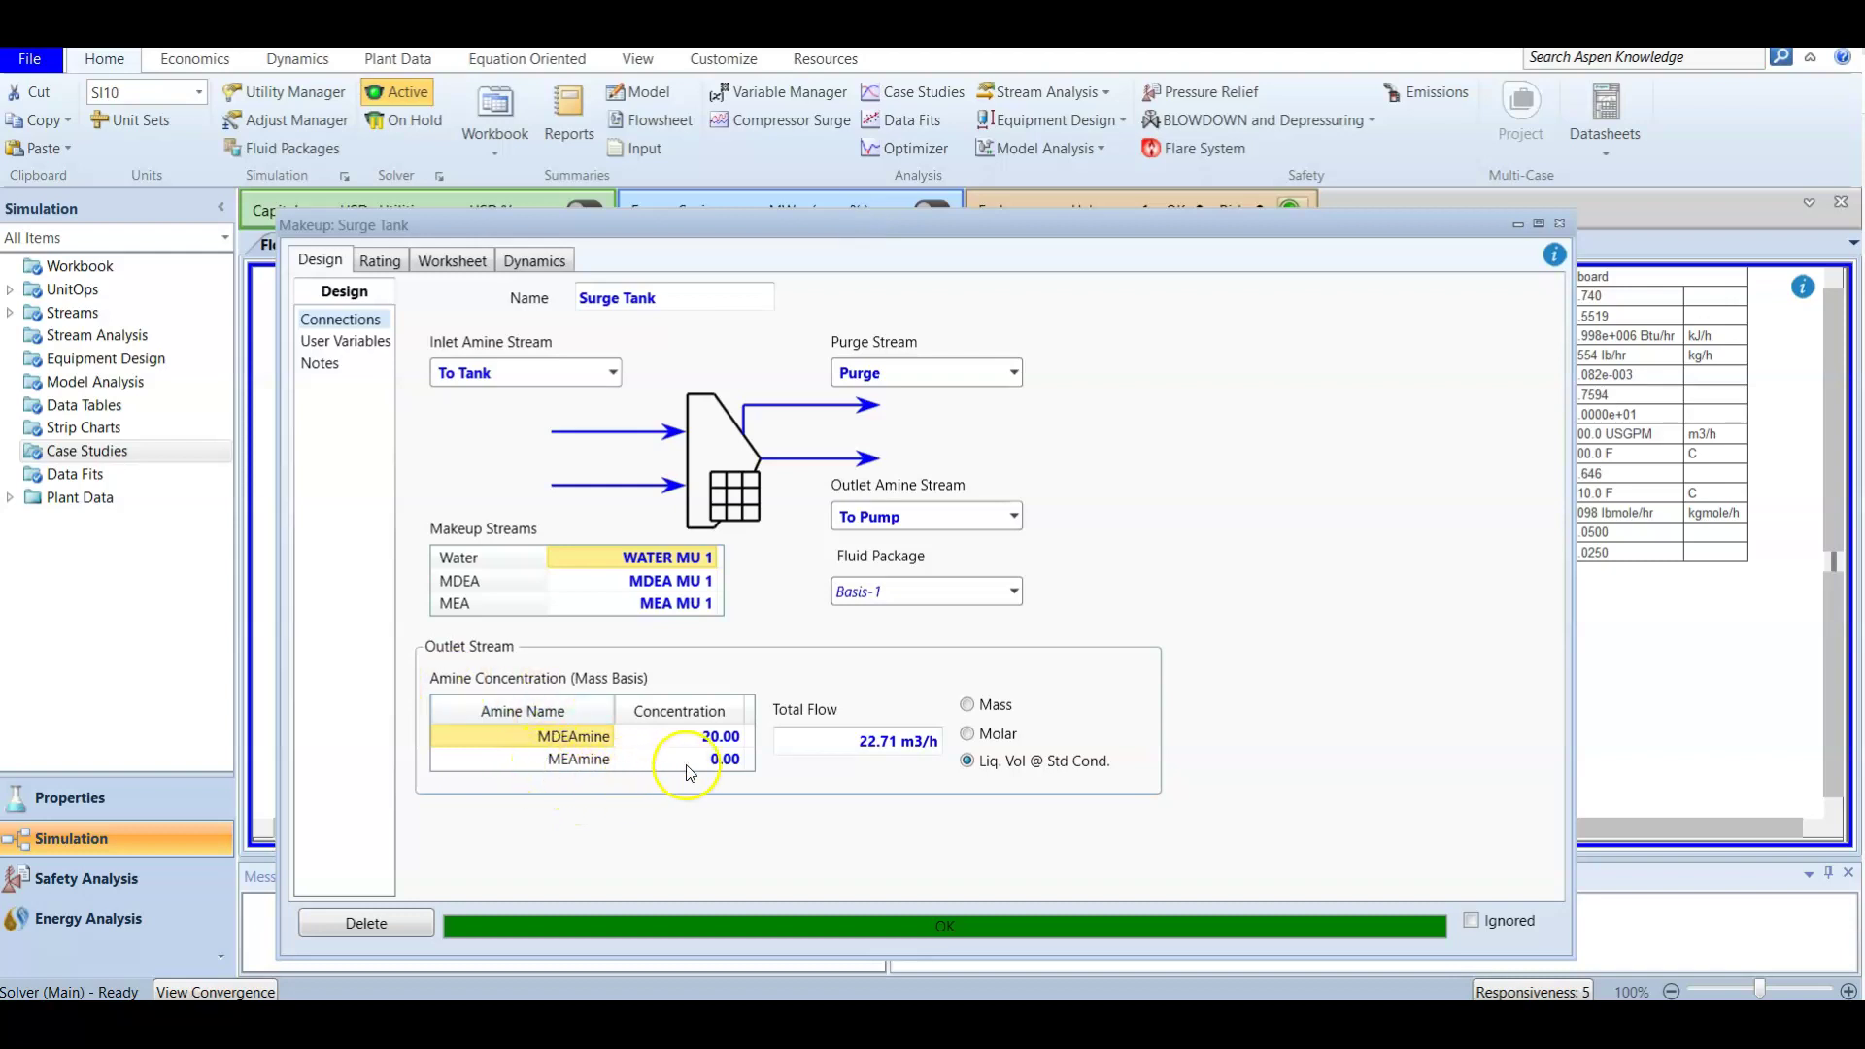
{"action": "left_click", "coordinate": [1559, 224]}
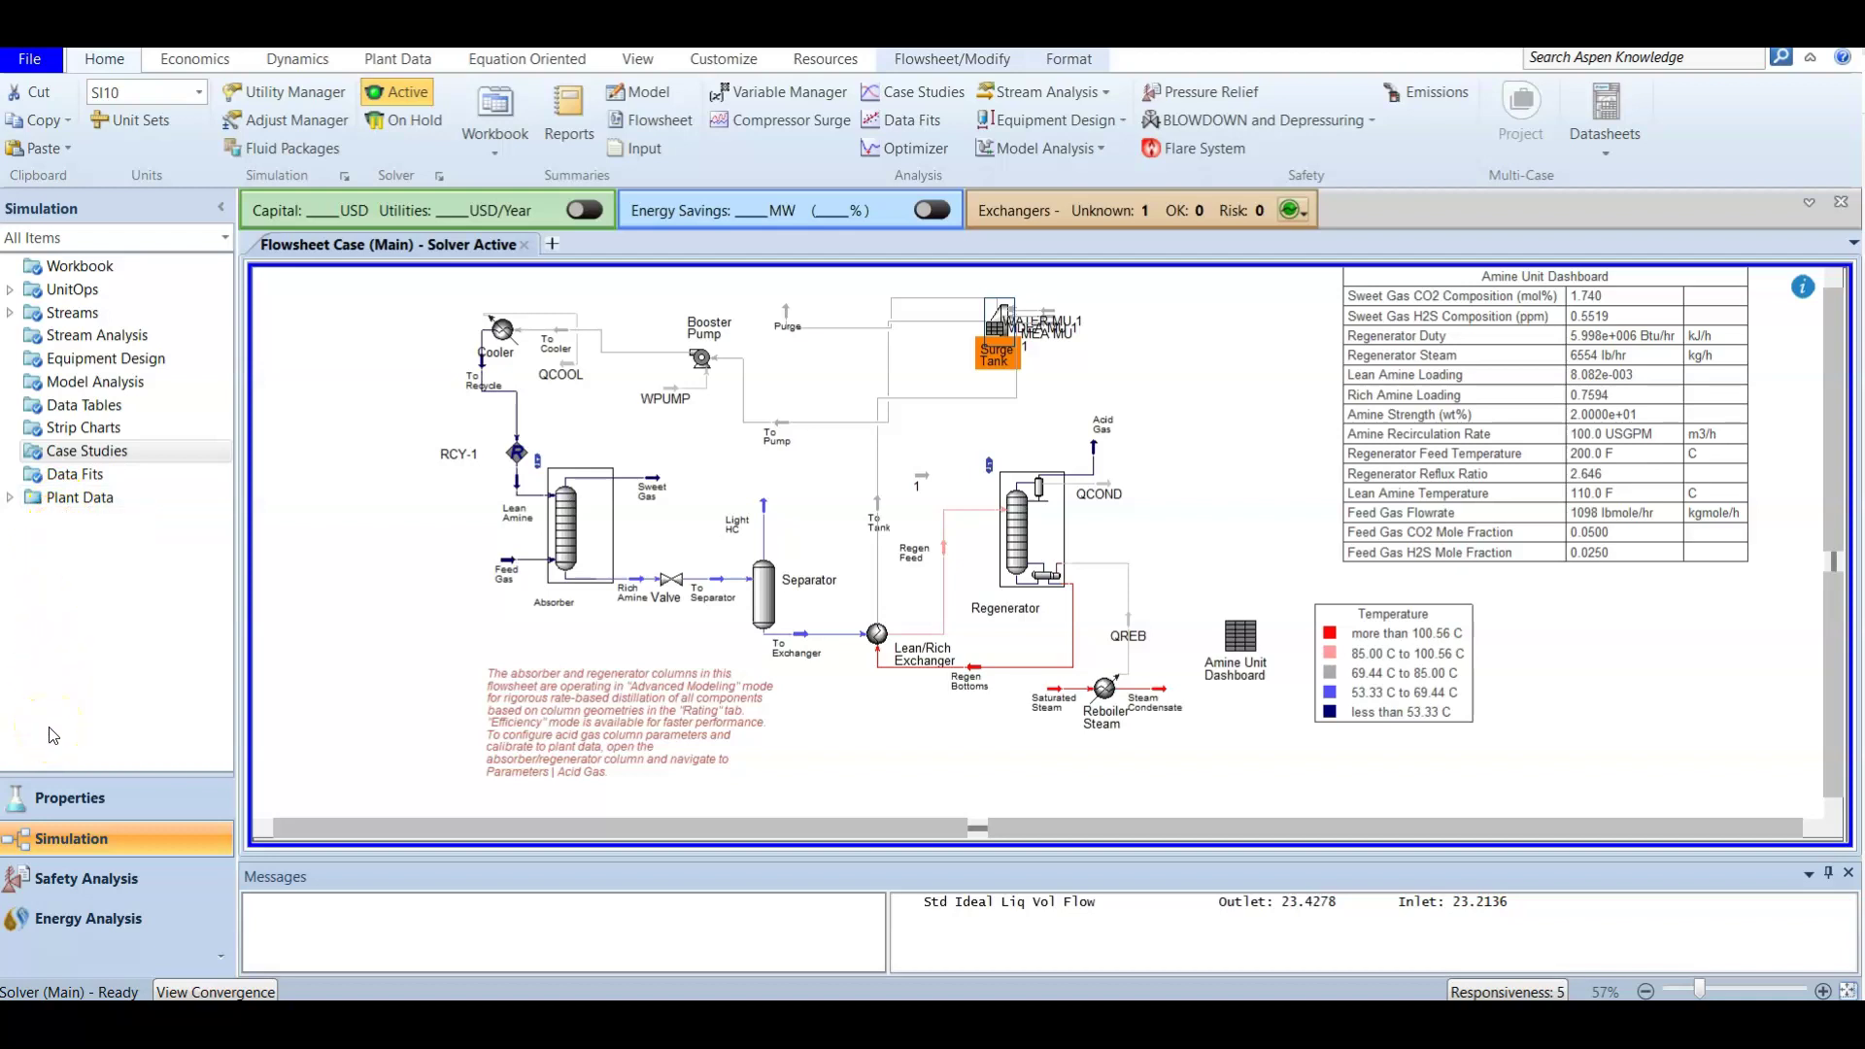
Open reaction set Set-1 under Reactions in the Properties environment.
{"action": "left_click", "coordinate": [87, 797]}
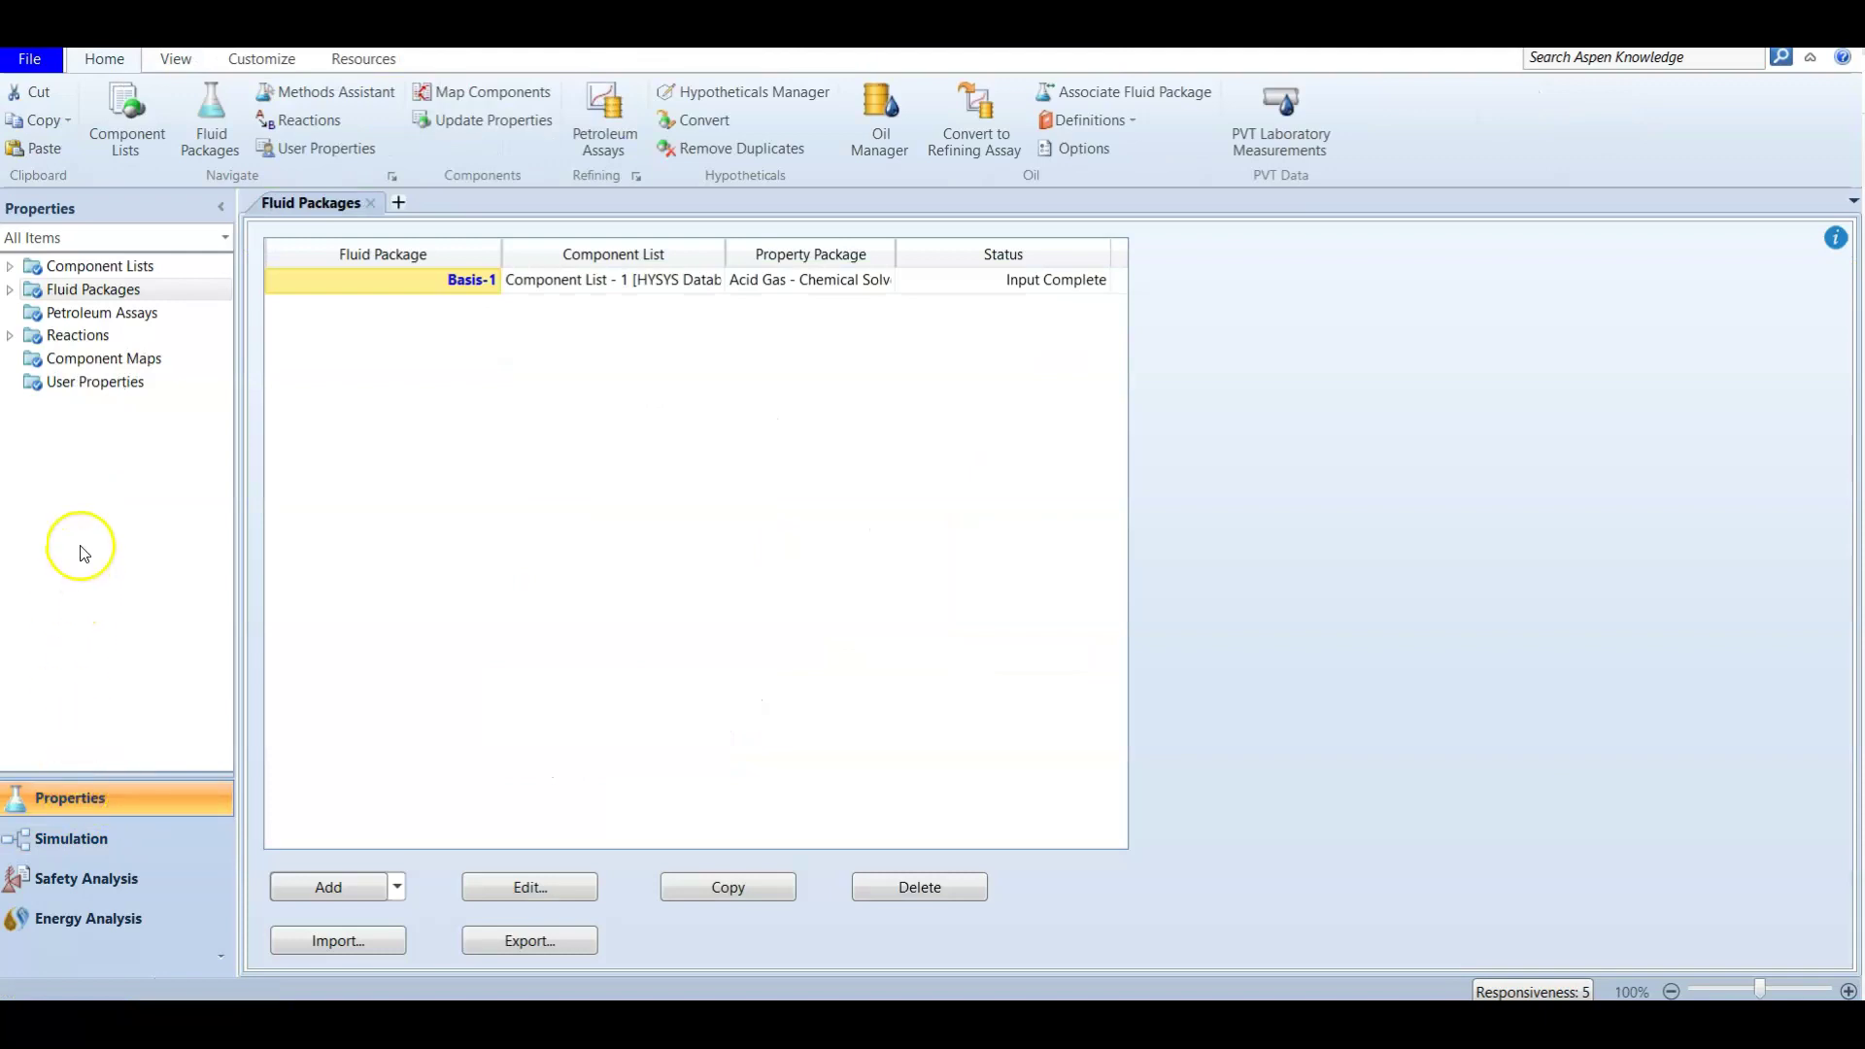
{"action": "left_click", "coordinate": [9, 336]}
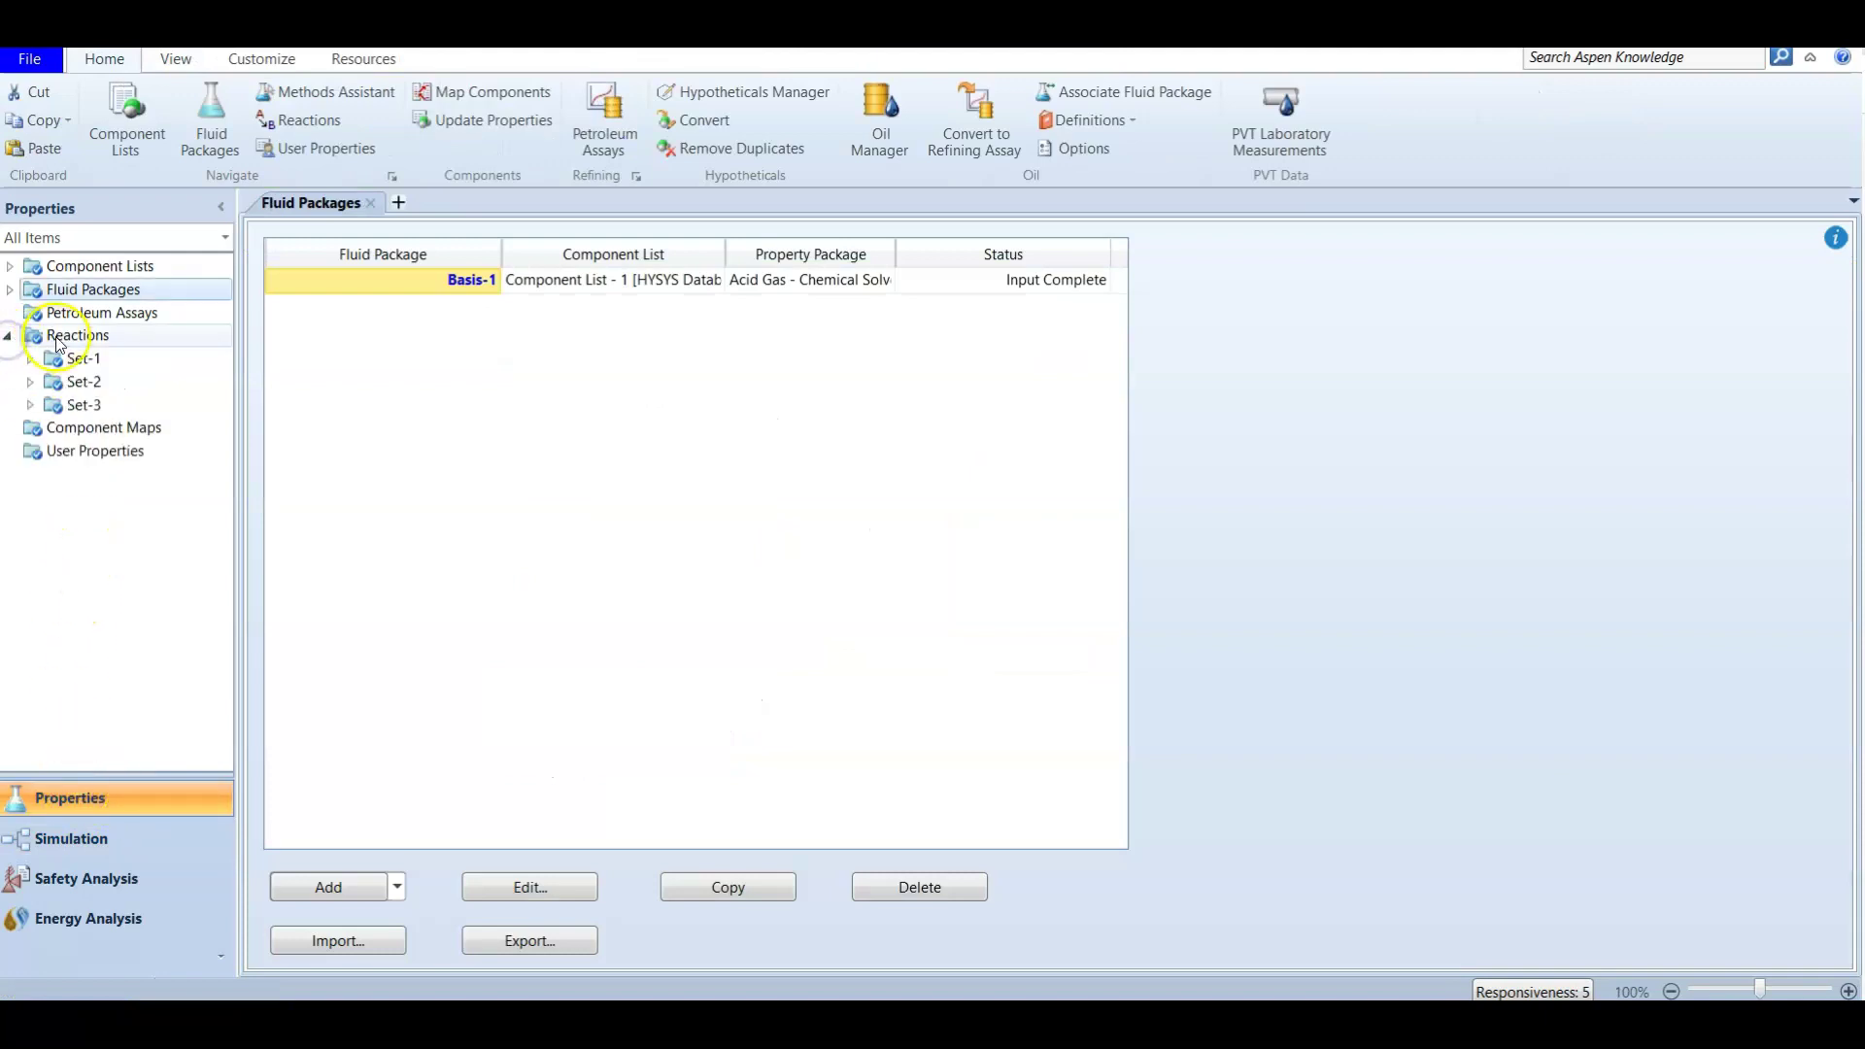
{"action": "left_click", "coordinate": [74, 361]}
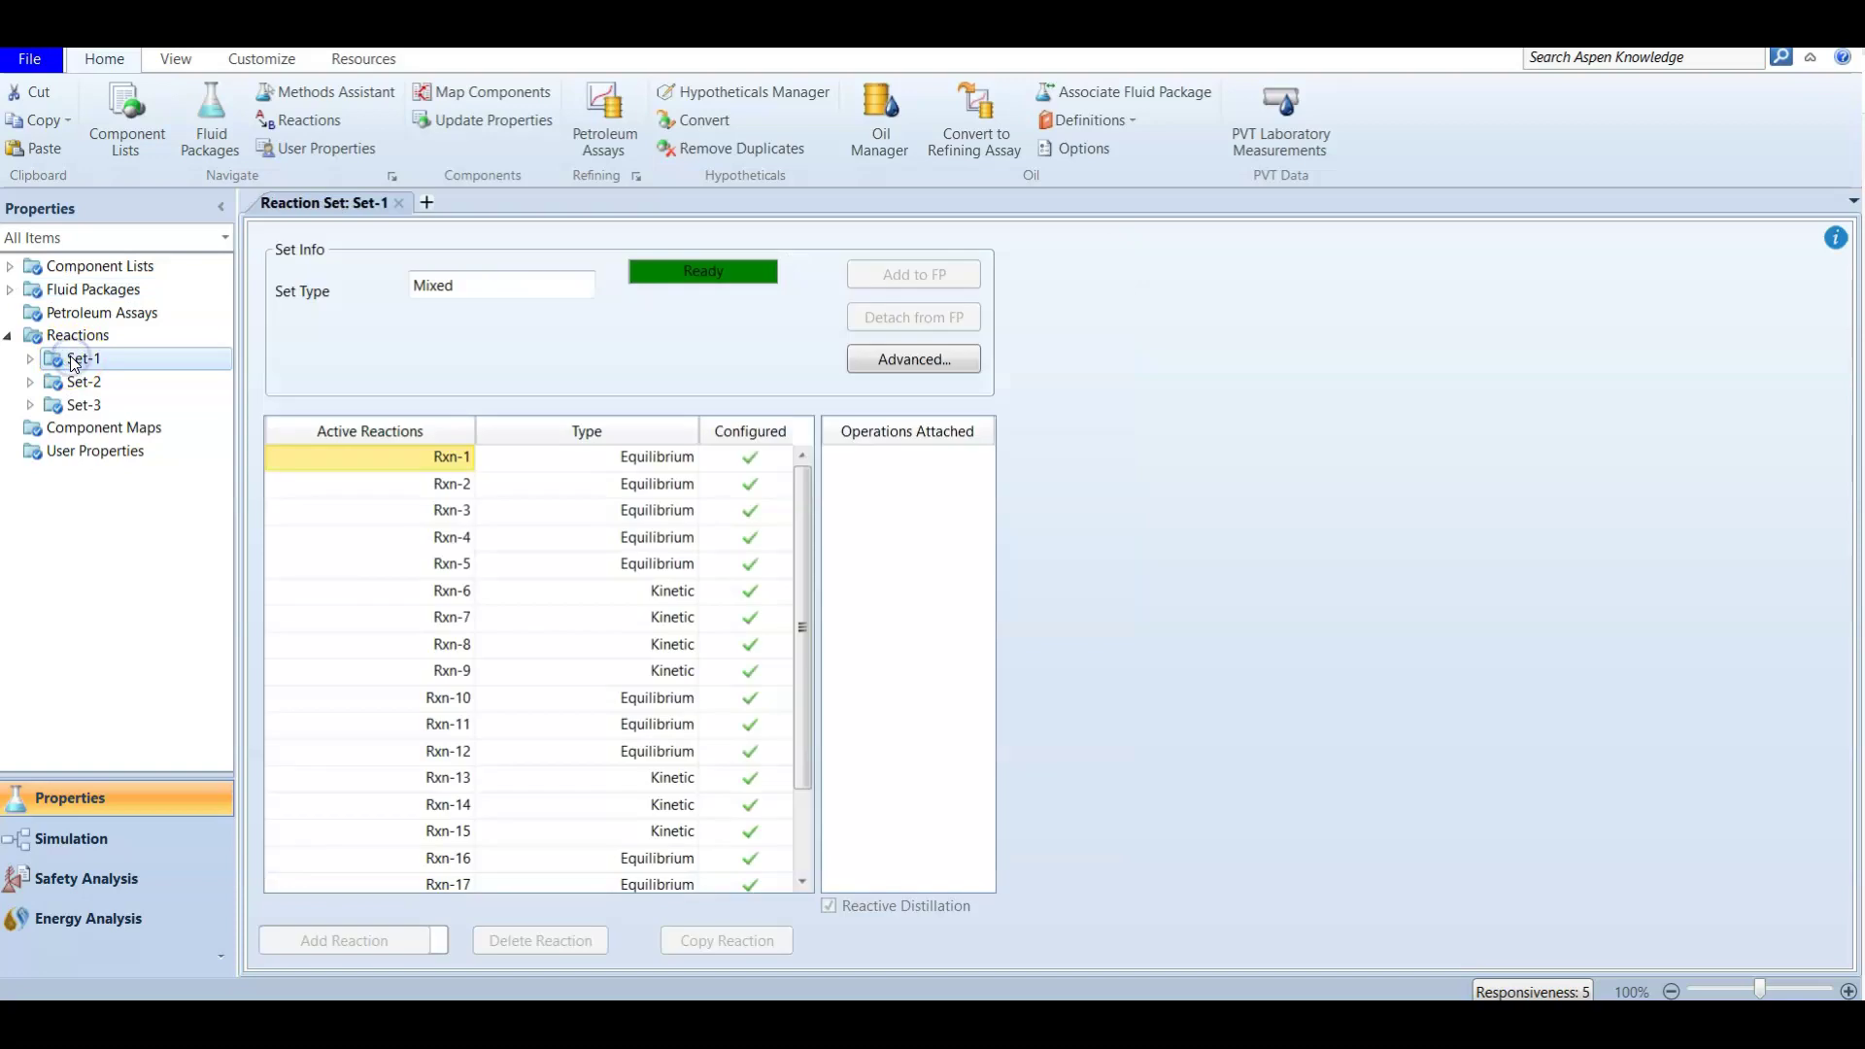
Inspect Set-2 and Set-3's Chemistry Equilibrium and Dissociation reactions, then go back to the Simulation environment.
{"action": "left_click", "coordinate": [92, 385]}
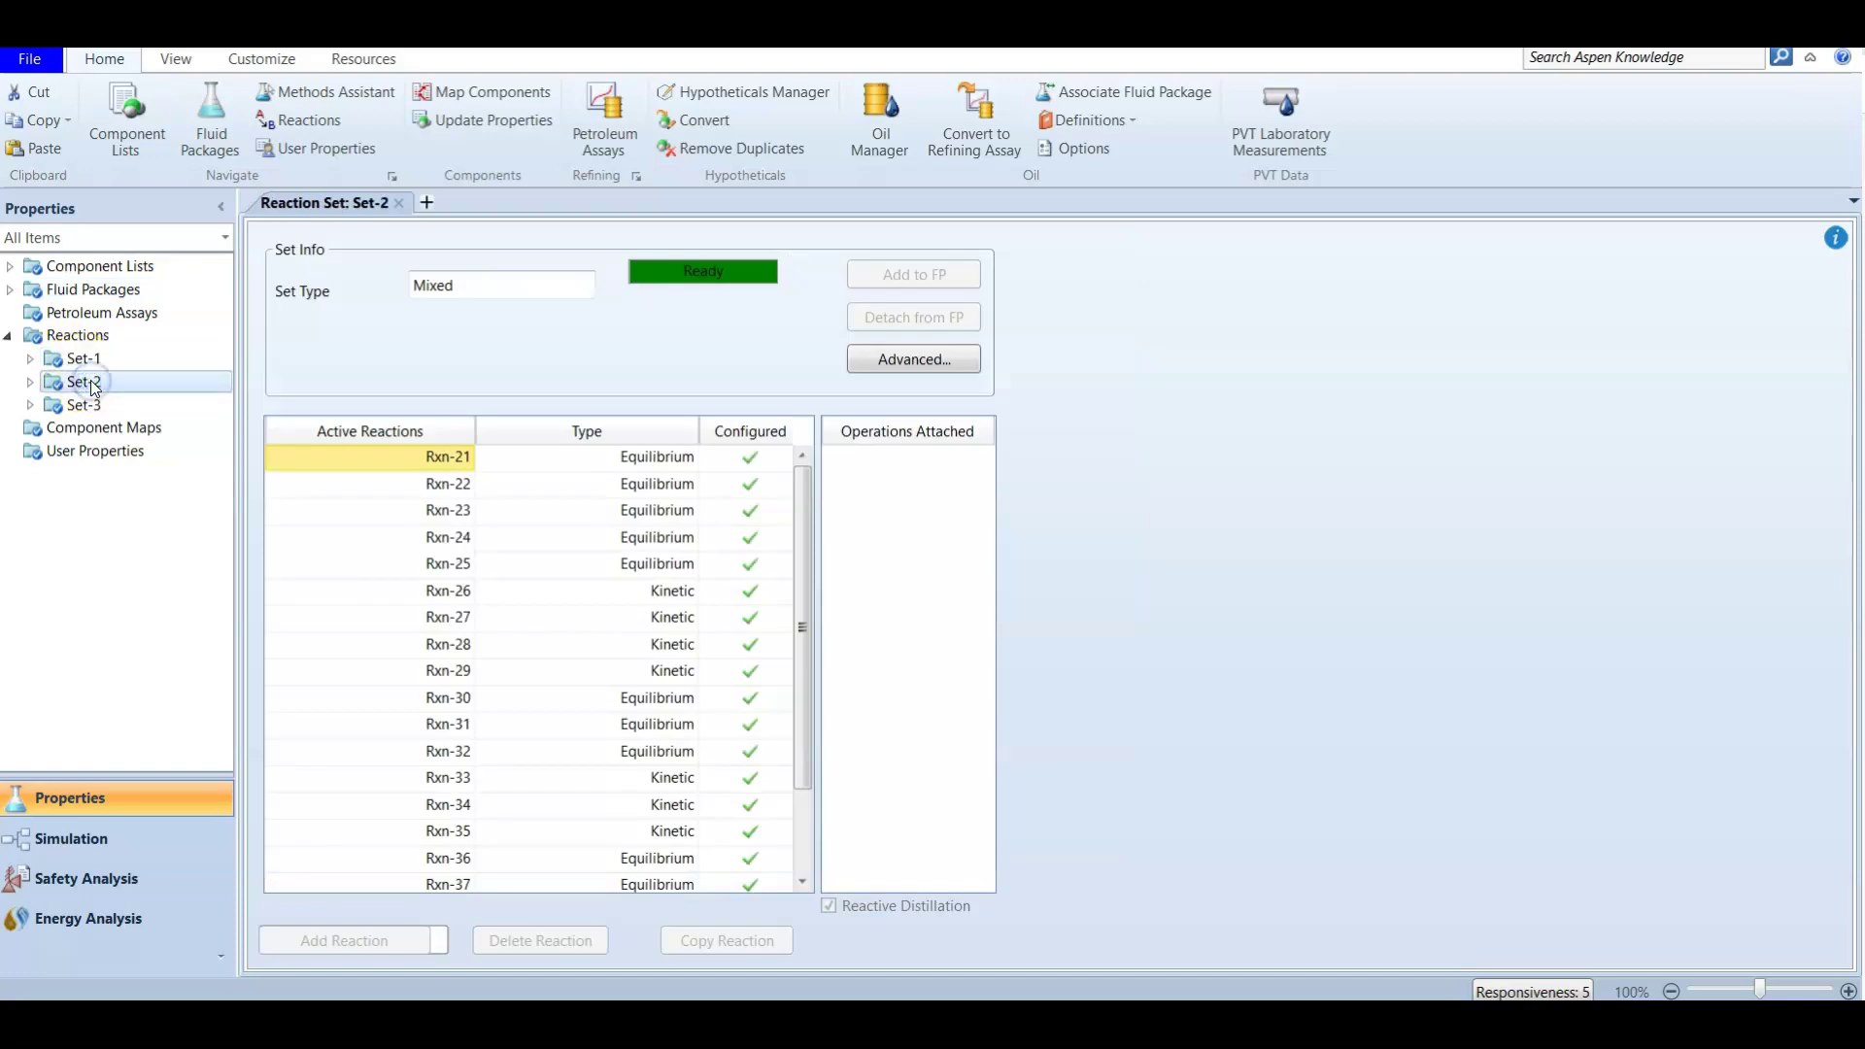
{"action": "left_click", "coordinate": [98, 407]}
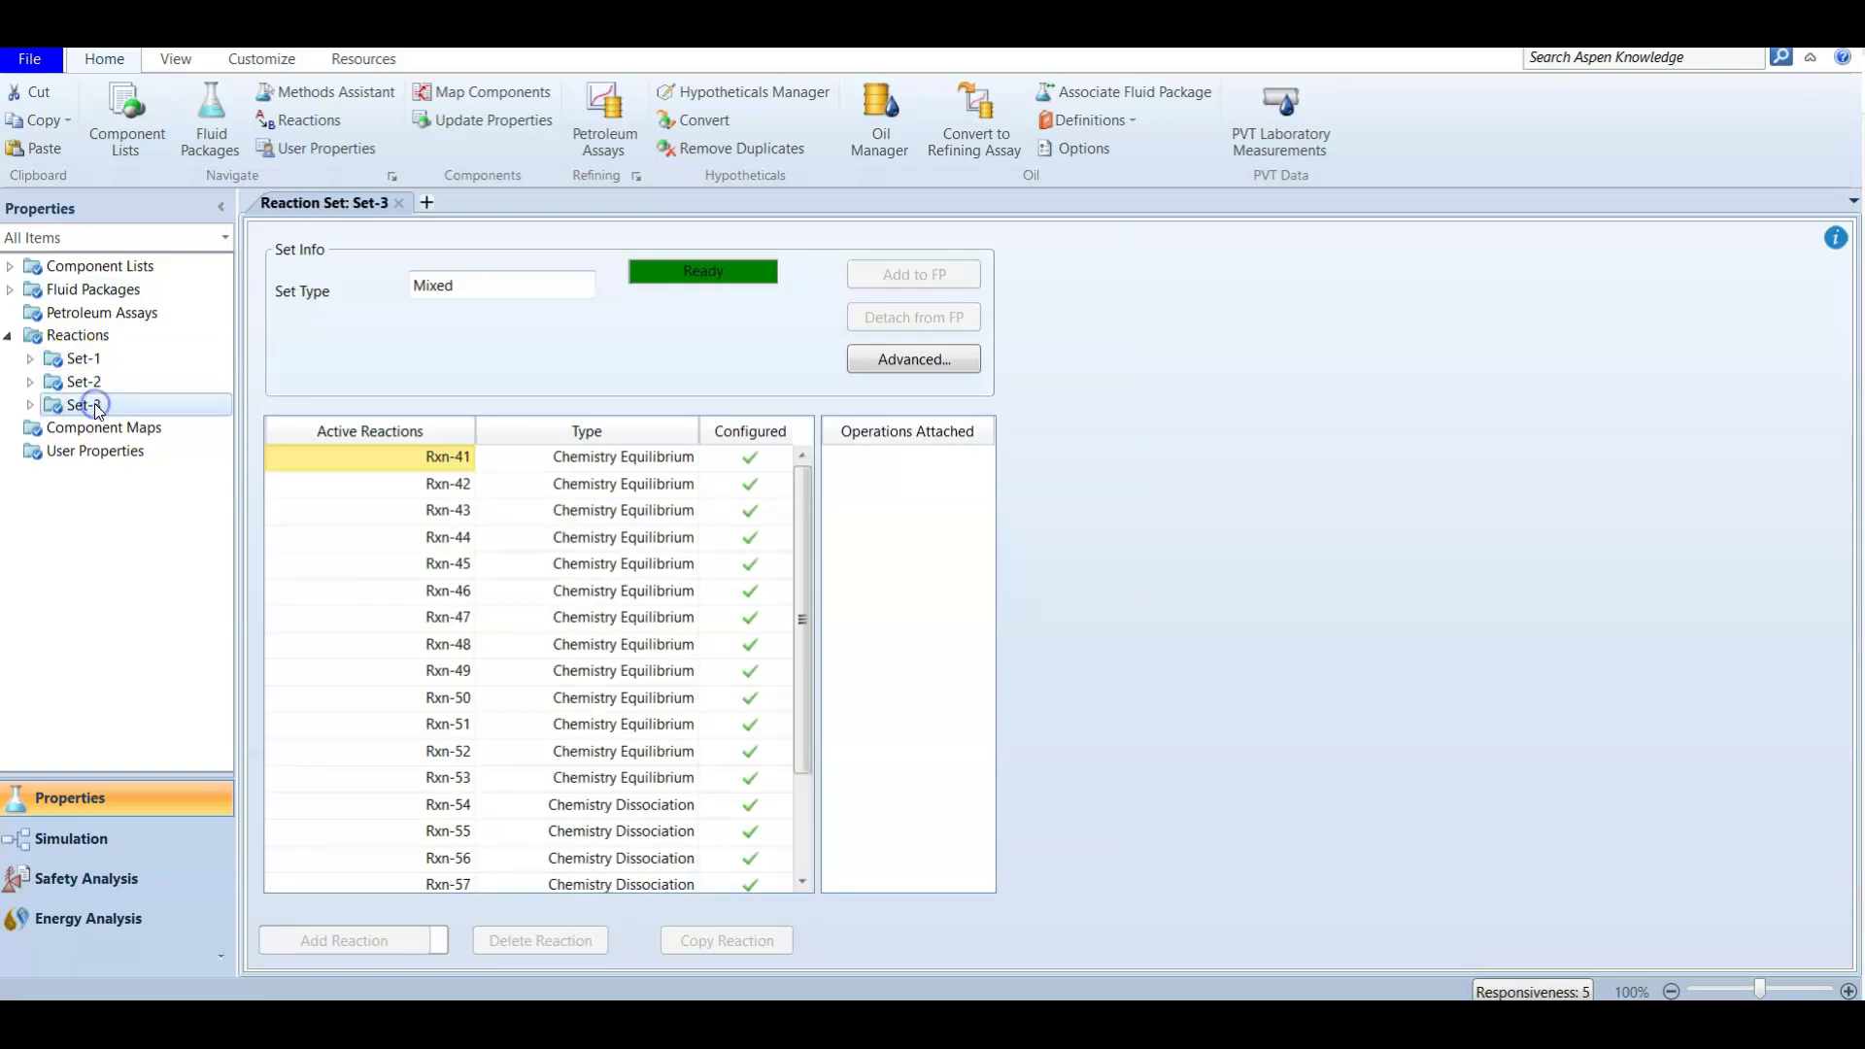
{"action": "scroll", "coordinate": [602, 535], "scroll_direction": "down", "scroll_amount": 2}
{"action": "scroll", "coordinate": [595, 540], "scroll_direction": "up", "scroll_amount": 2}
{"action": "scroll", "coordinate": [641, 491], "scroll_direction": "down", "scroll_amount": 2}
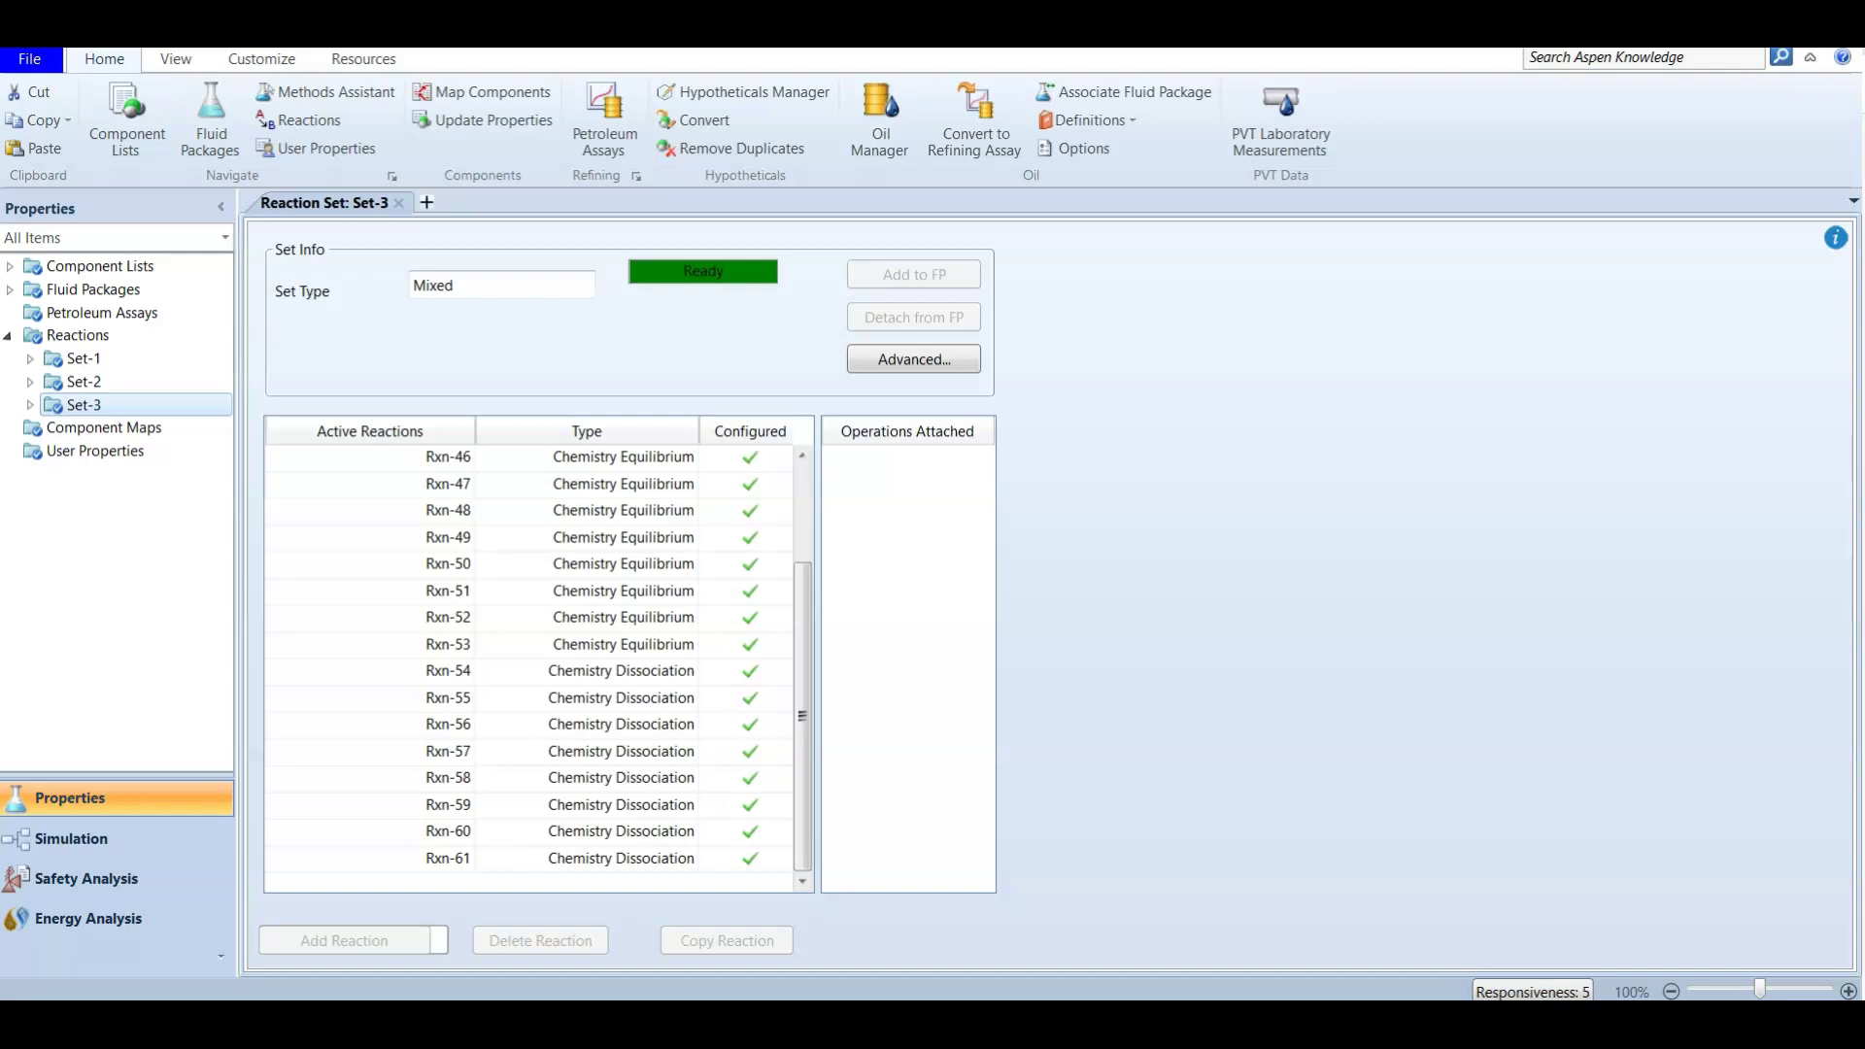
{"action": "left_click", "coordinate": [105, 841]}
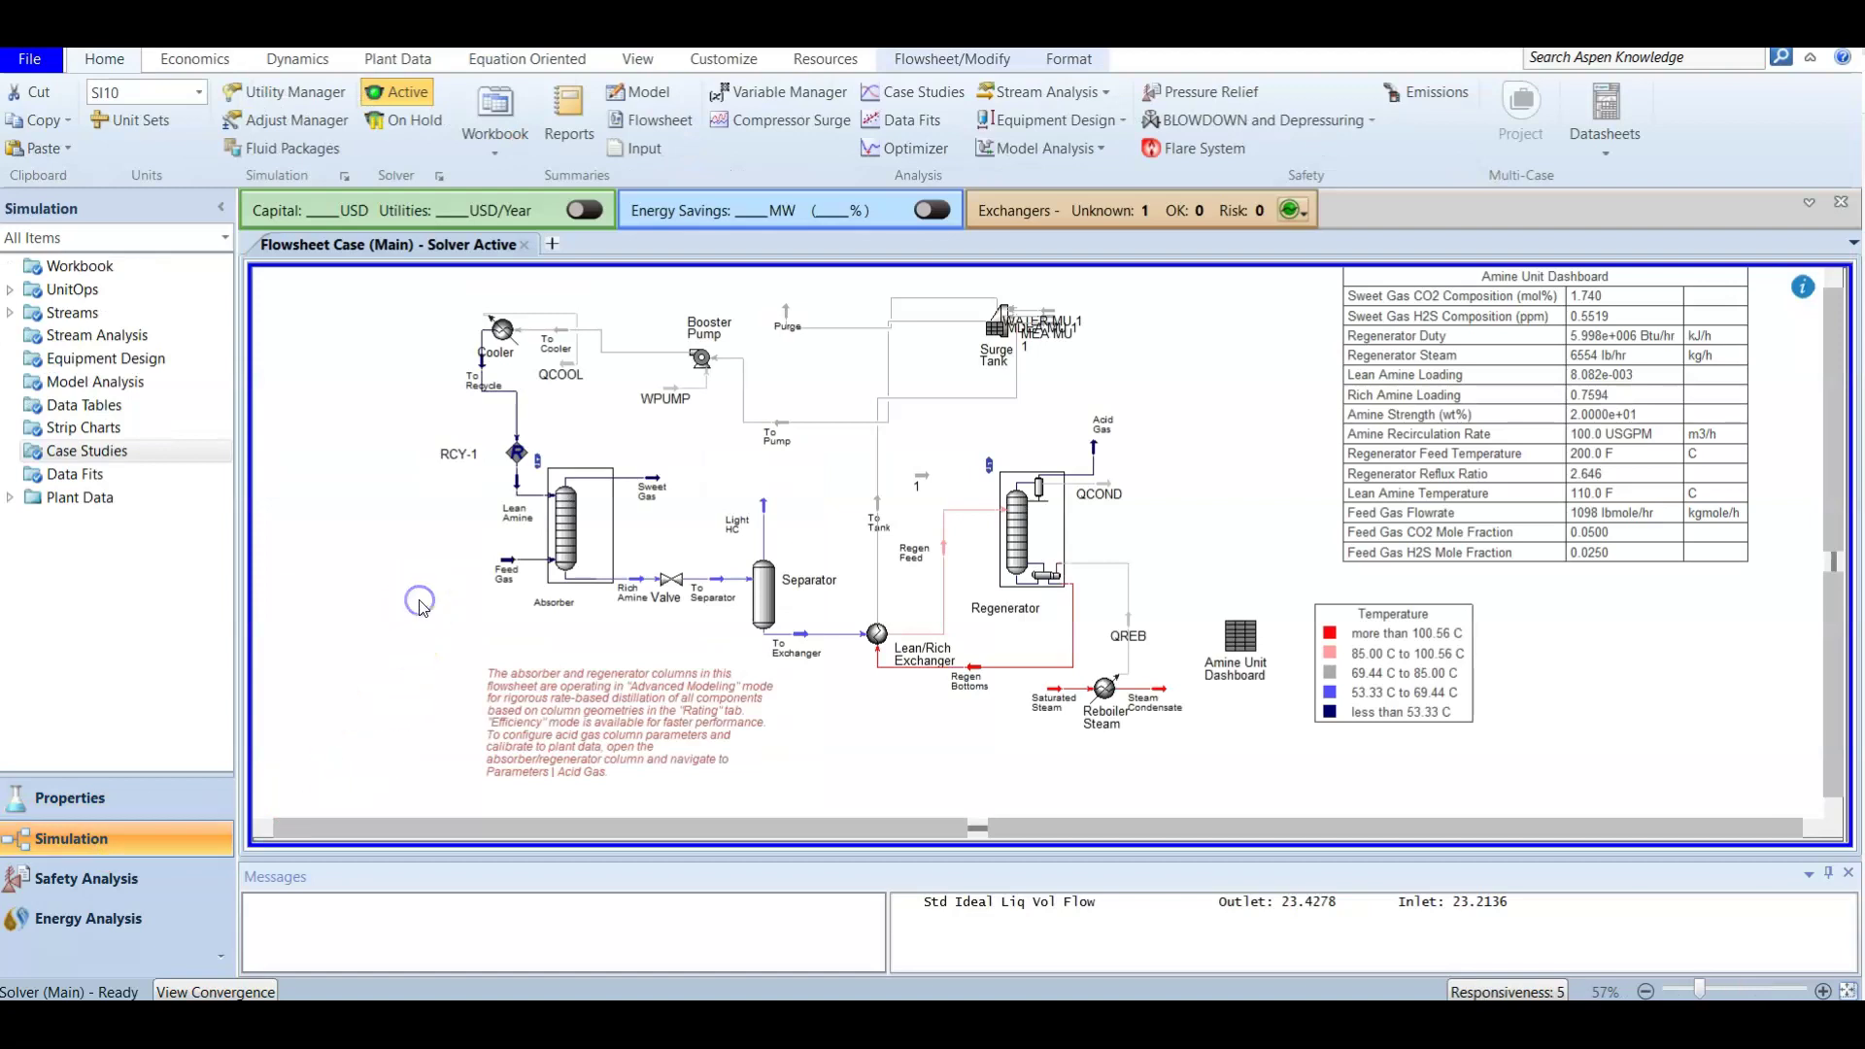